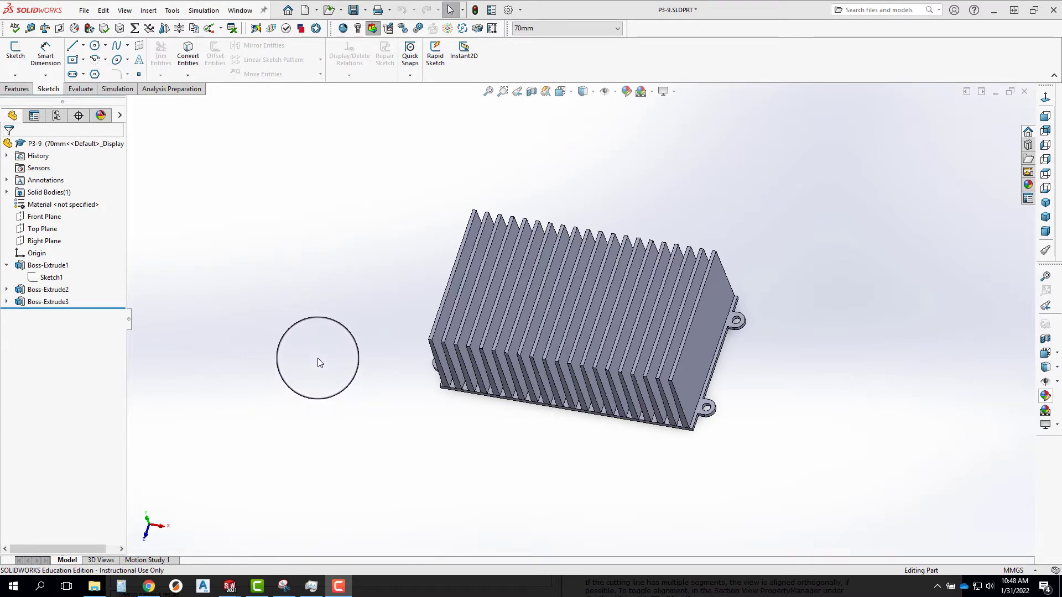
Open the base plate's sketch to review its dimensions, close it and examine the heat sink's base.
{"action": "right_click", "coordinate": [62, 277]}
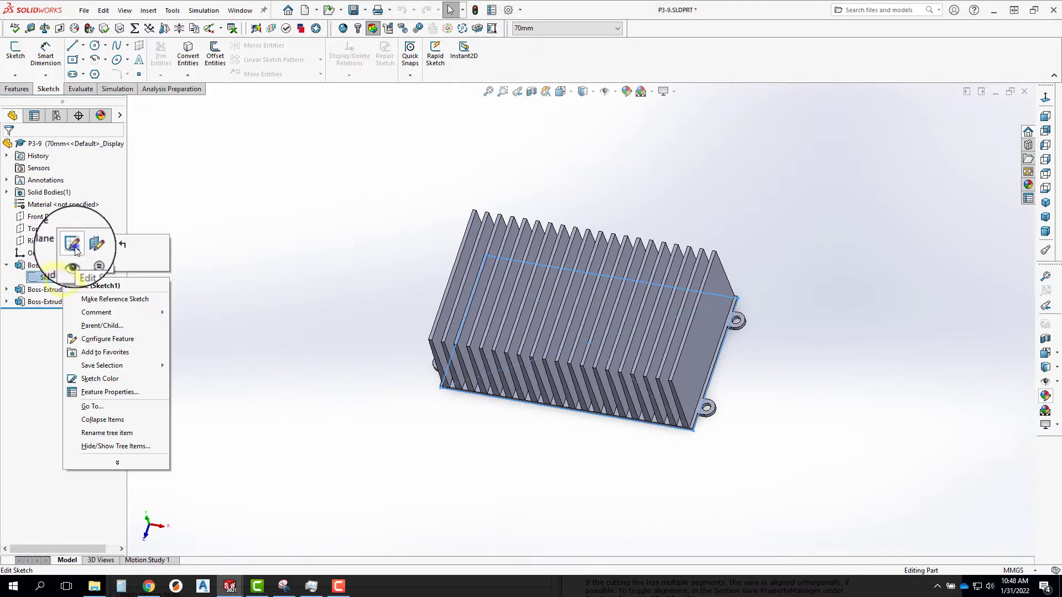
{"action": "left_click", "coordinate": [74, 246]}
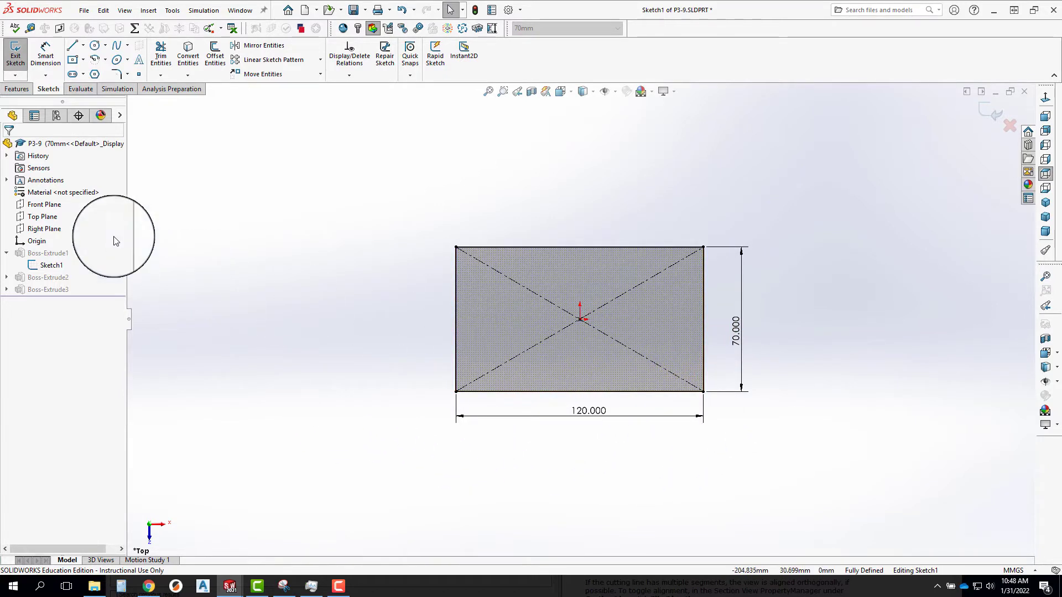
{"action": "left_click", "coordinate": [989, 118]}
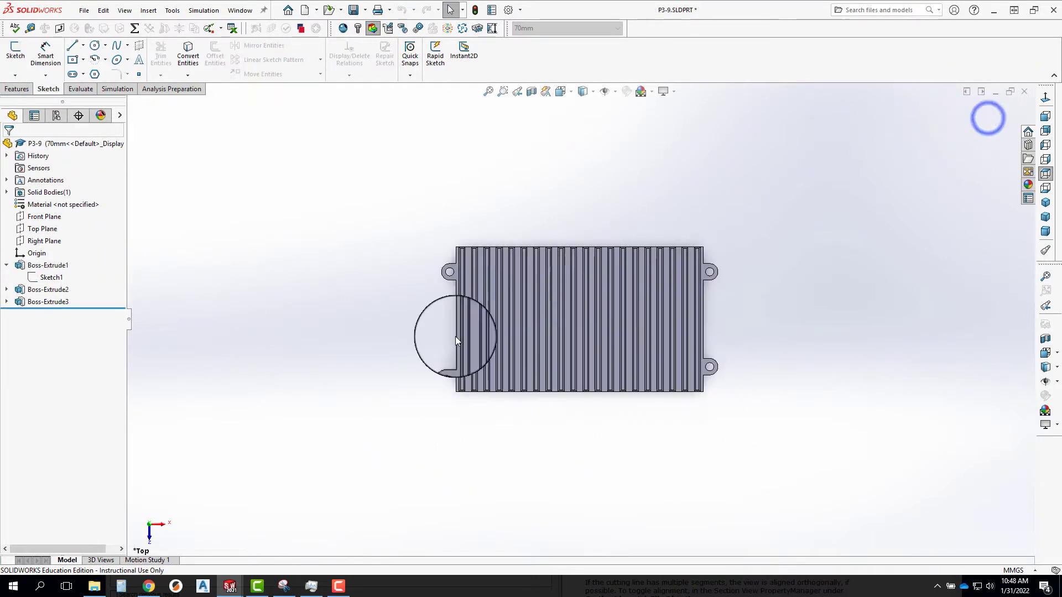
{"action": "mouse_move", "coordinate": [730, 398]}
{"action": "middle_mouse_down"}
{"action": "mouse_move", "coordinate": [682, 443]}
{"action": "mouse_move", "coordinate": [603, 398]}
{"action": "mouse_move", "coordinate": [680, 401]}
{"action": "mouse_move", "coordinate": [610, 381]}
{"action": "mouse_move", "coordinate": [616, 356]}
{"action": "mouse_move", "coordinate": [645, 398]}
{"action": "mouse_move", "coordinate": [692, 382]}
{"action": "mouse_move", "coordinate": [706, 408]}
{"action": "mouse_move", "coordinate": [686, 407]}
{"action": "middle_mouse_up"}
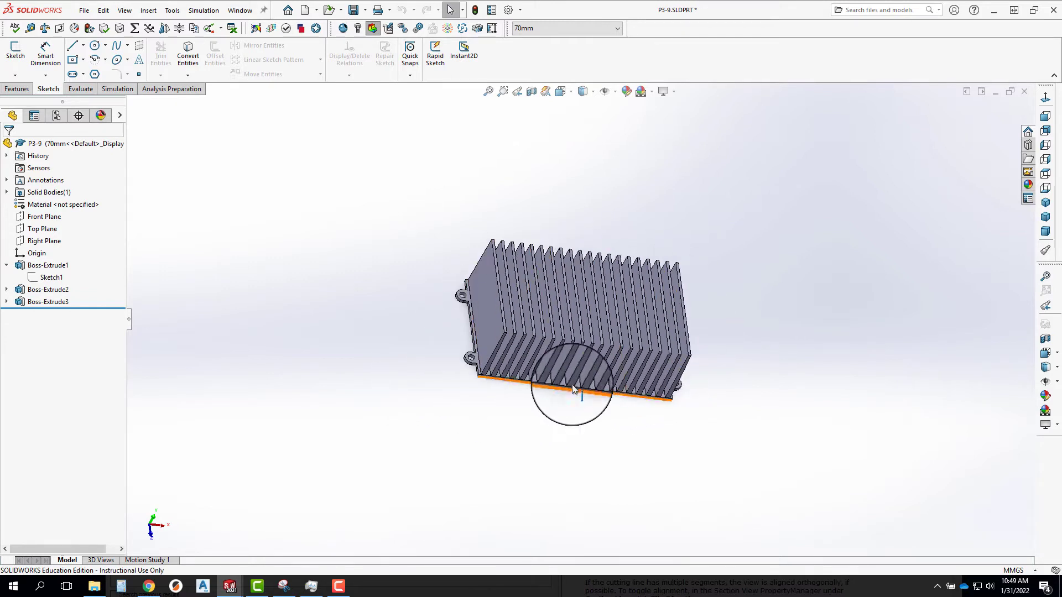
{"action": "middle_click_drag", "start_coordinate": [566, 415], "coordinate": [526, 407]}
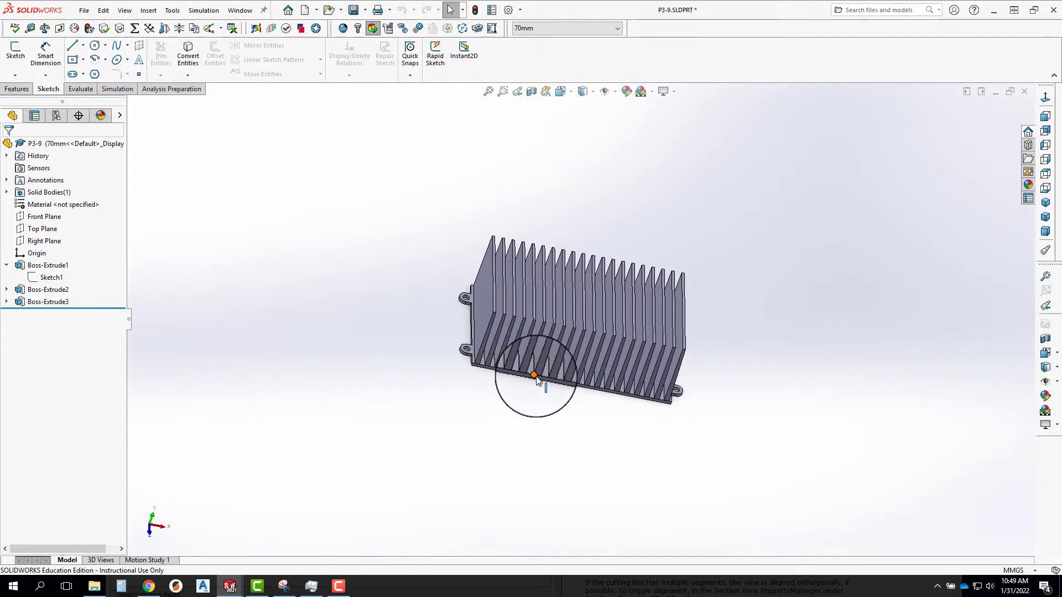
In the base plate sketch, set the width D1 to the equation ="D2@Sketch1"/2+10 and exit the sketch.
{"action": "left_click", "coordinate": [50, 278]}
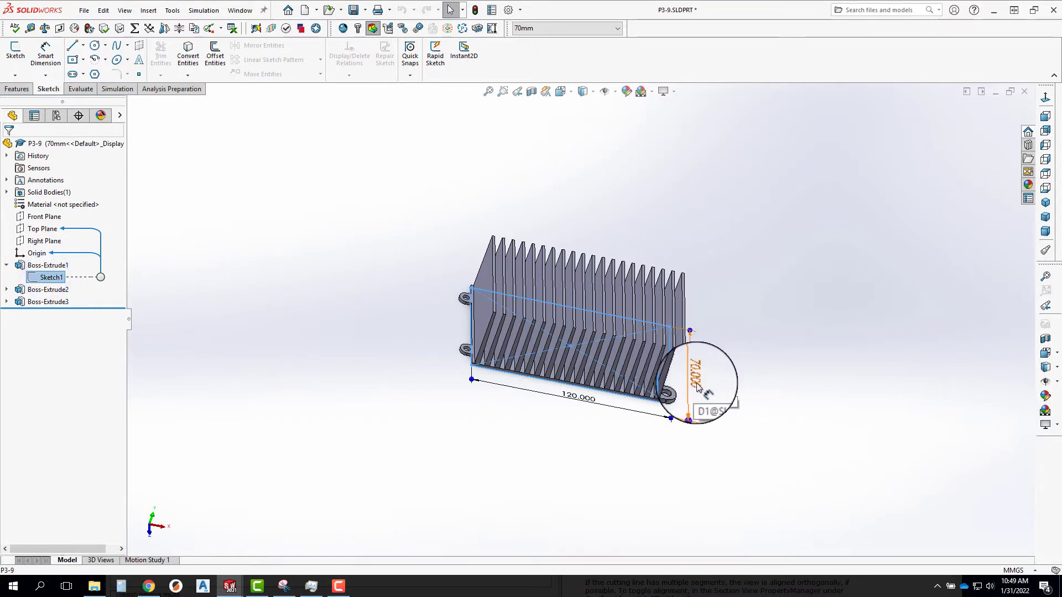
{"action": "right_click", "coordinate": [50, 277]}
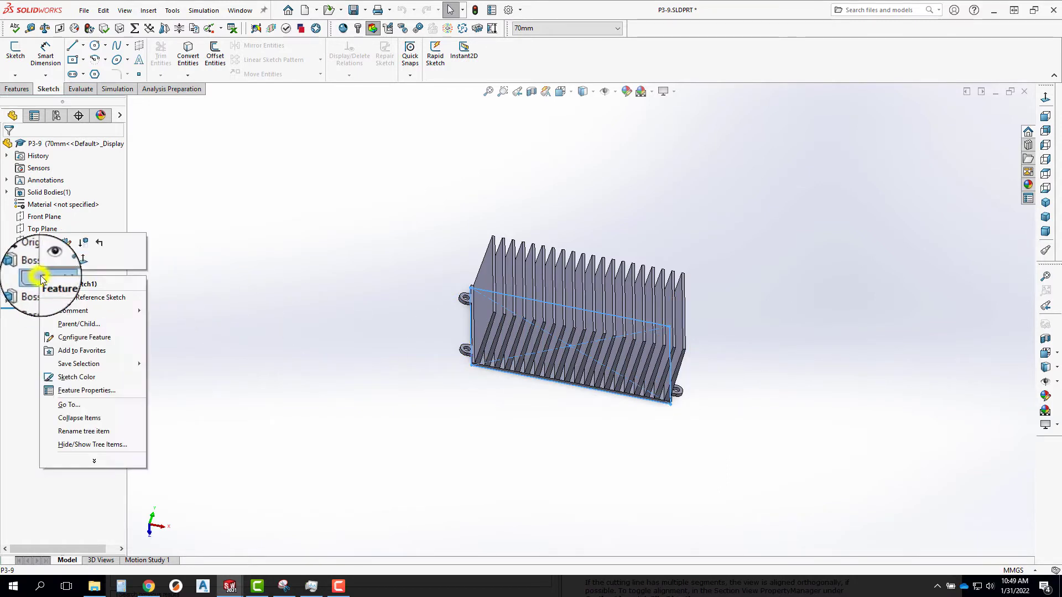
{"action": "left_click", "coordinate": [51, 244]}
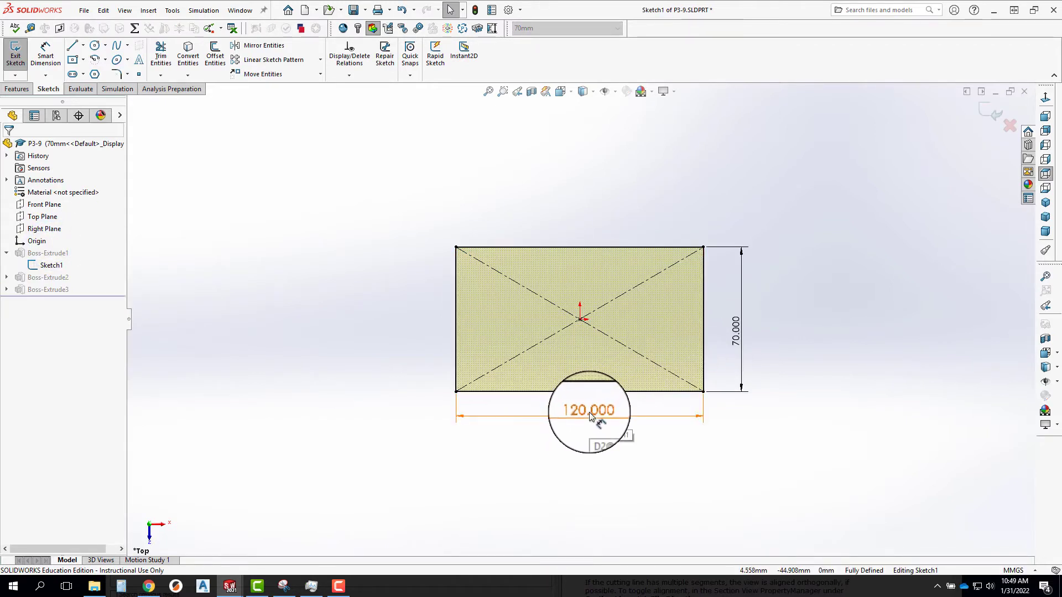
{"action": "double_click", "coordinate": [735, 330]}
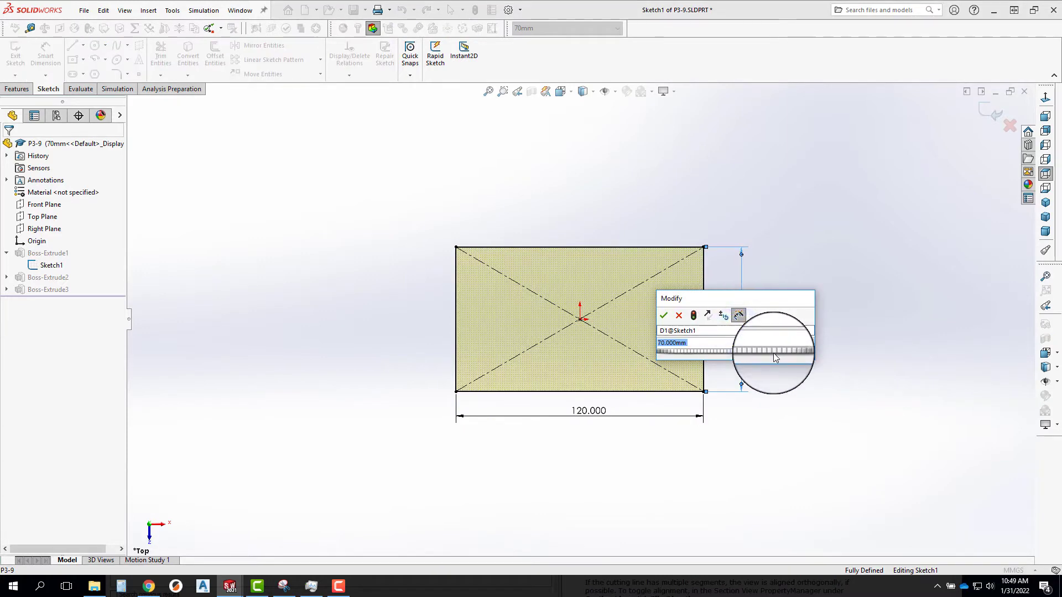
{"action": "type", "text": "="}
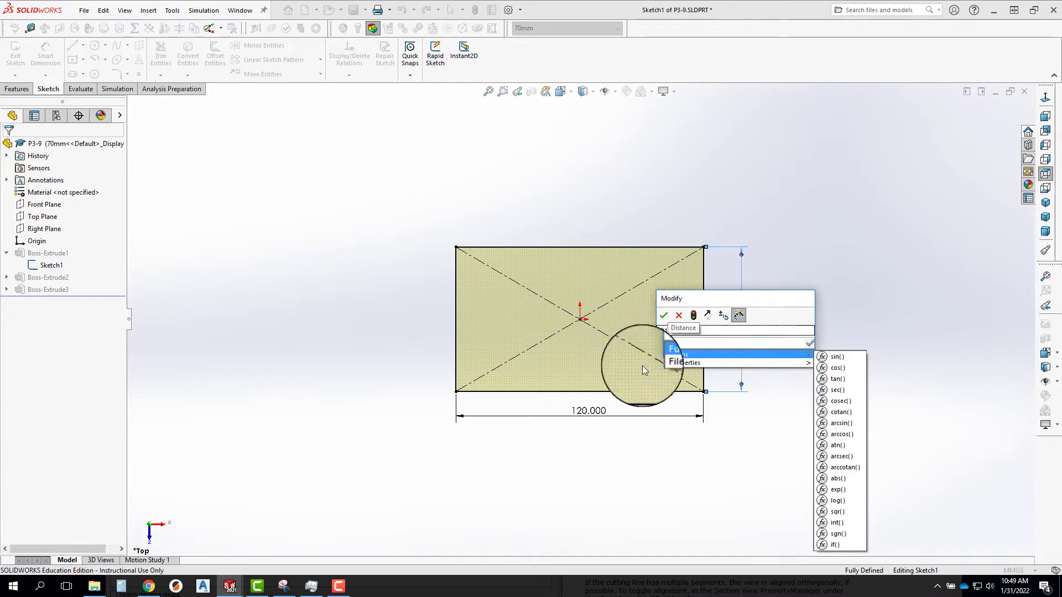
{"action": "left_click", "coordinate": [587, 414]}
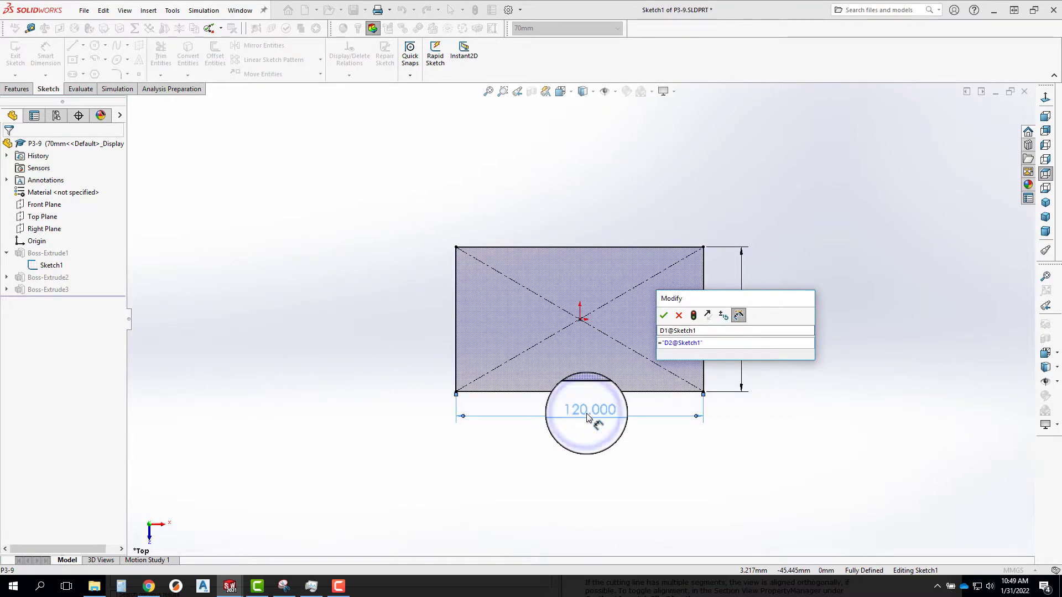
{"action": "type", "text": "/2+10"}
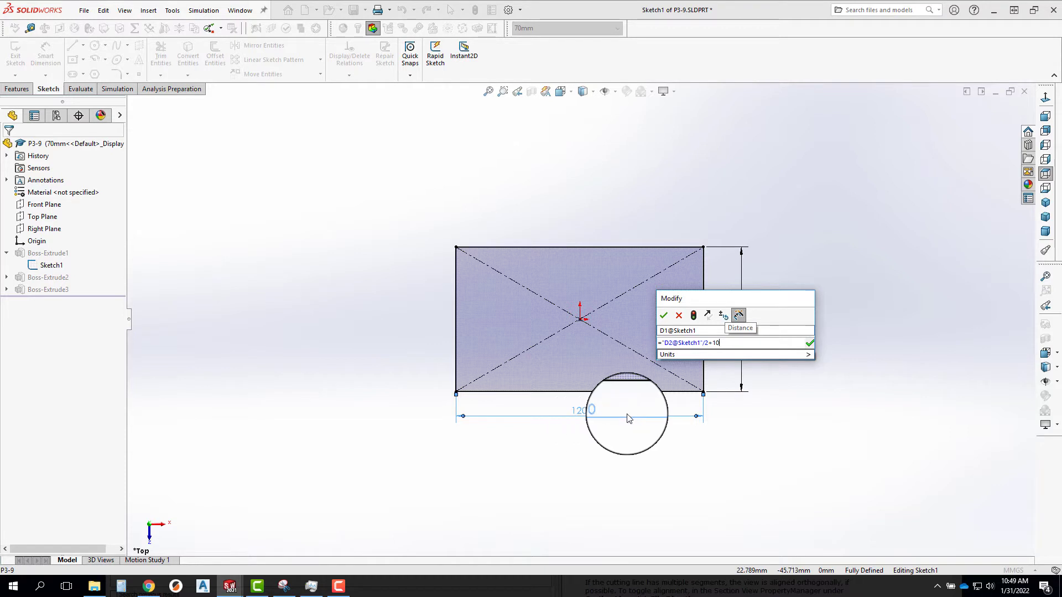
{"action": "key", "text": "Return"}
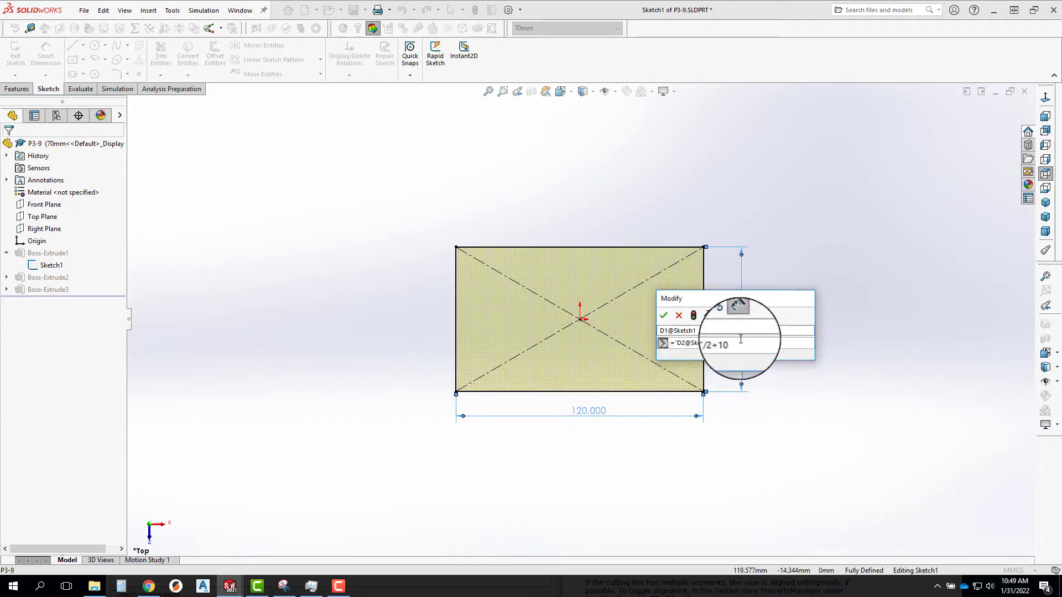
{"action": "left_click", "coordinate": [667, 320]}
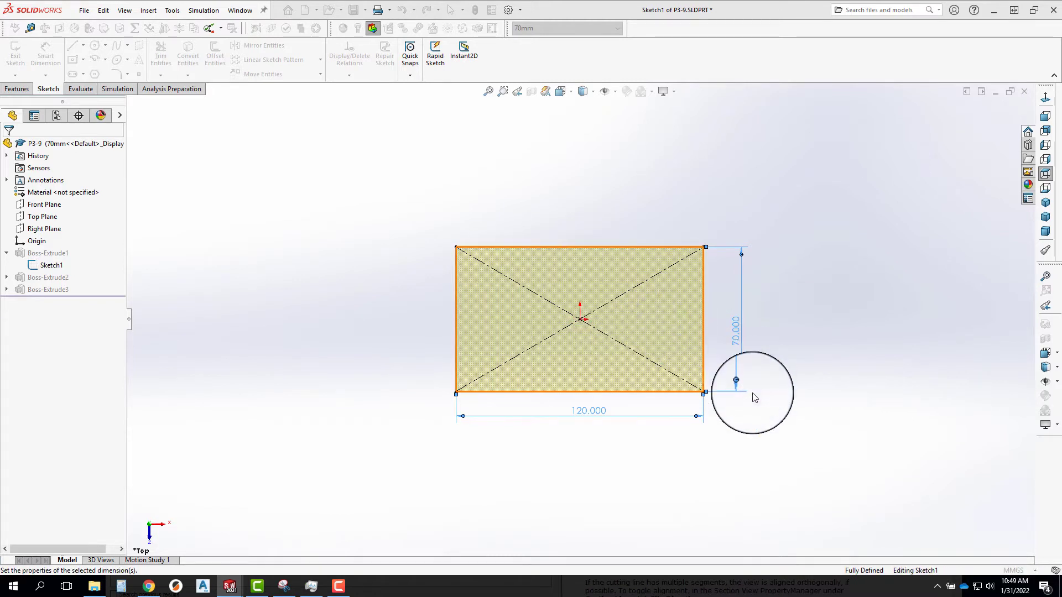
{"action": "left_click", "coordinate": [703, 353]}
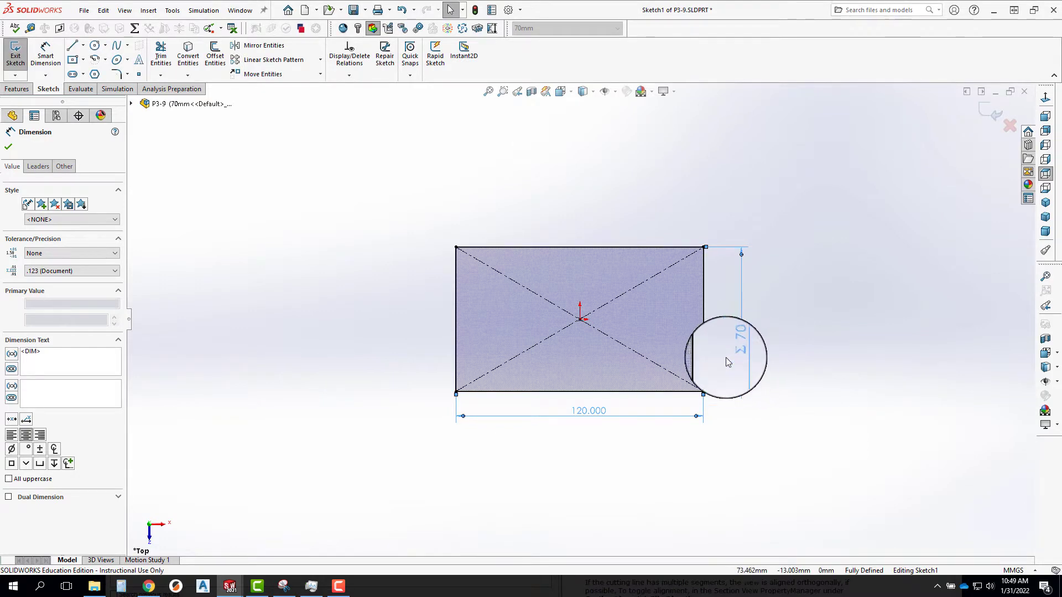
{"action": "left_click", "coordinate": [994, 116]}
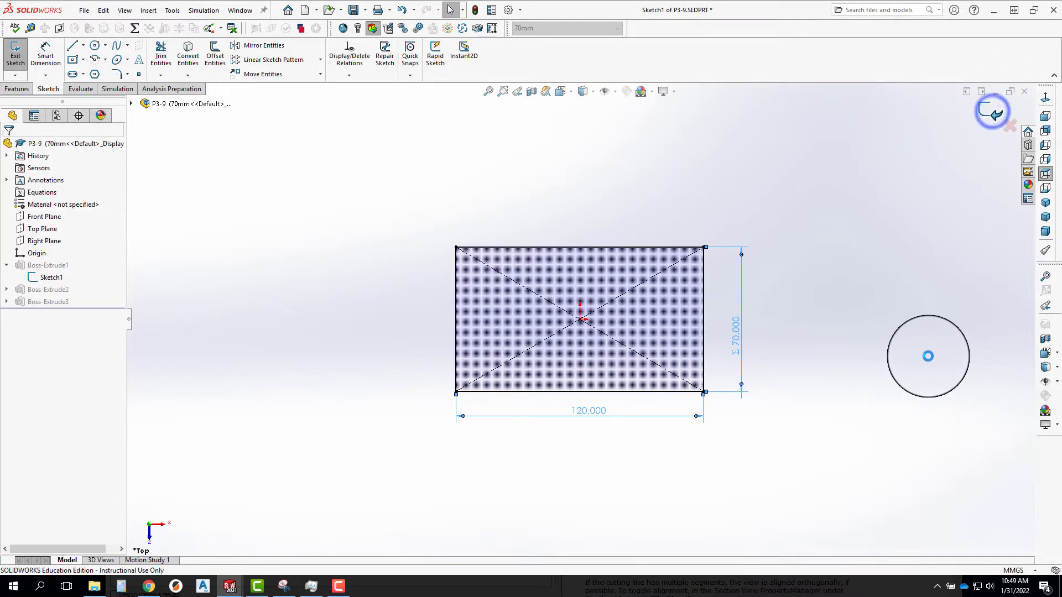
Set the base plate's length to 200 mm.
{"action": "middle_click_drag", "start_coordinate": [633, 413], "coordinate": [621, 296]}
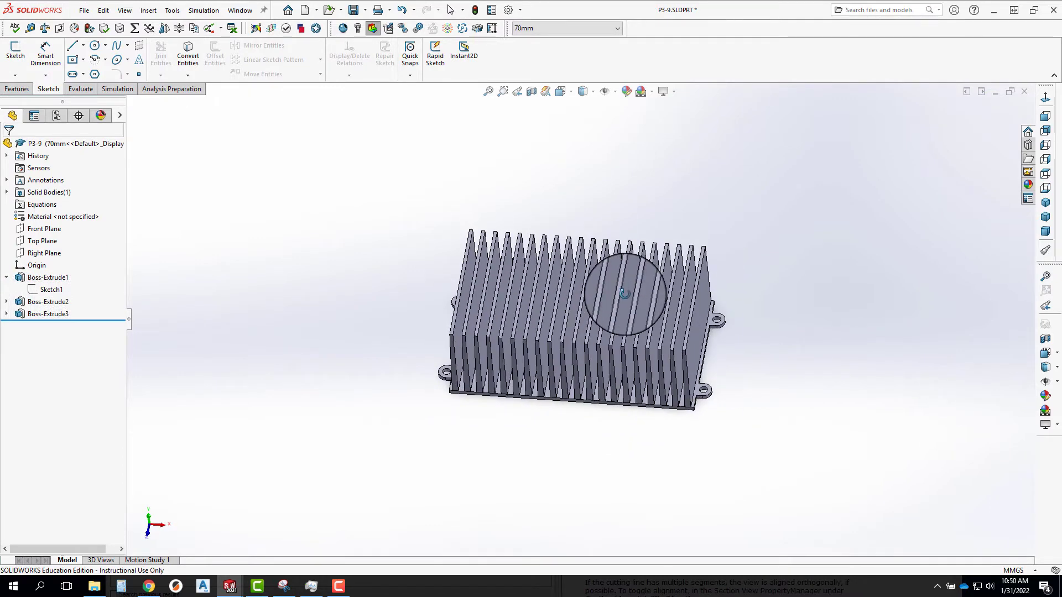
{"action": "left_click", "coordinate": [52, 289]}
{"action": "left_click", "coordinate": [584, 422]}
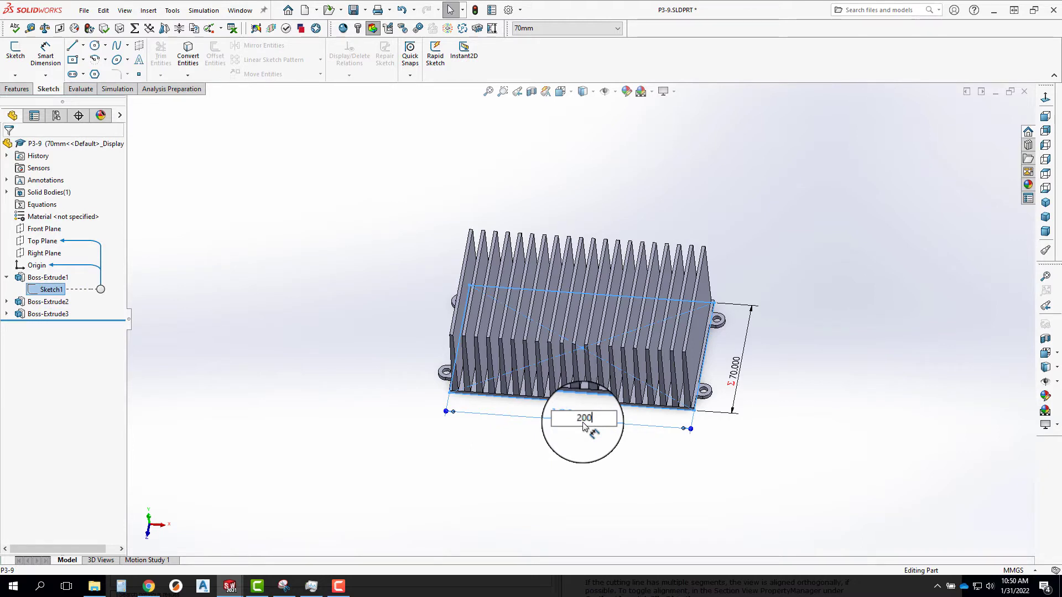
{"action": "key", "text": "Return"}
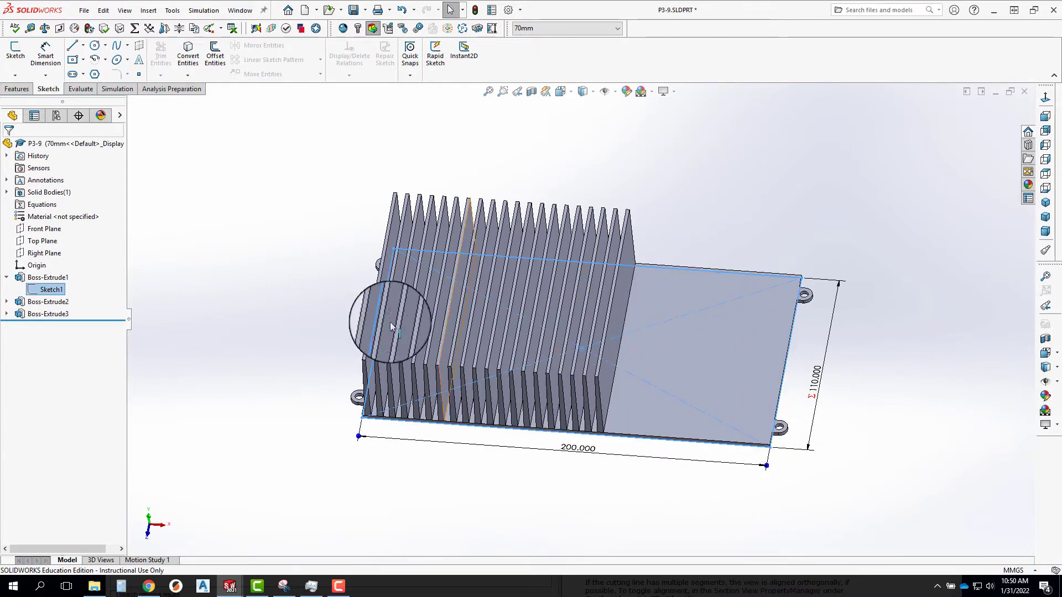
{"action": "mouse_move", "coordinate": [307, 280]}
{"action": "middle_mouse_down"}
{"action": "mouse_move", "coordinate": [306, 308]}
{"action": "mouse_move", "coordinate": [299, 262]}
{"action": "middle_mouse_up"}
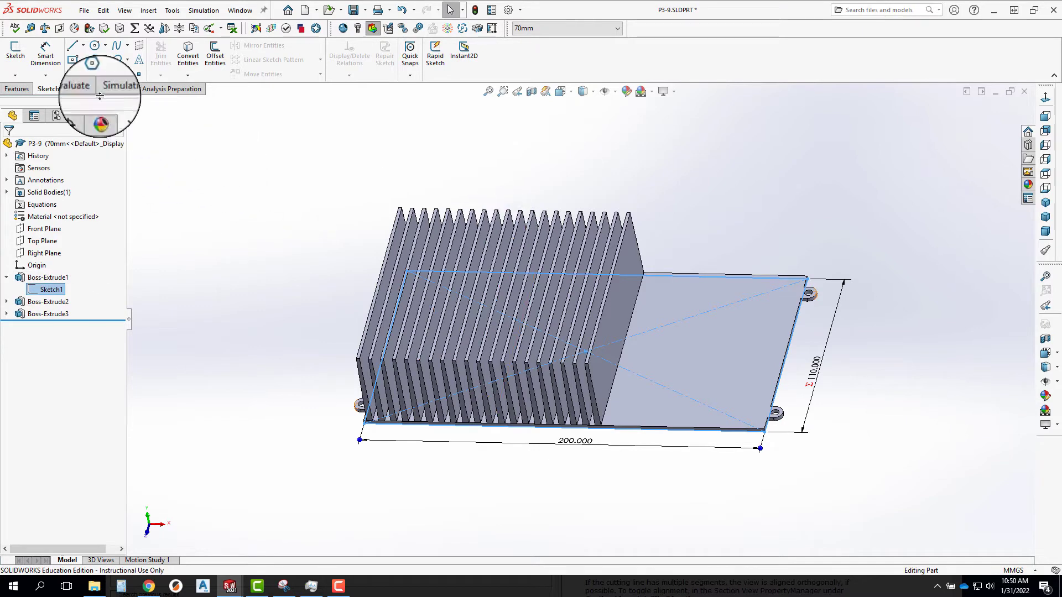
Open Sketch4, the fin sketch under Boss-Extrude3, for editing.
{"action": "left_click", "coordinate": [13, 89]}
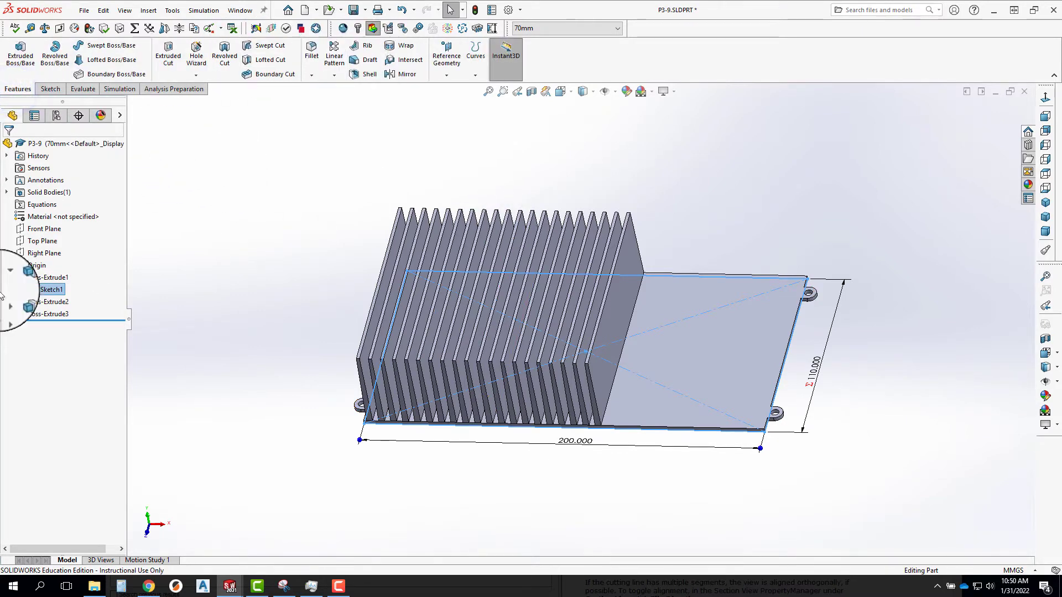
{"action": "left_click", "coordinate": [24, 307]}
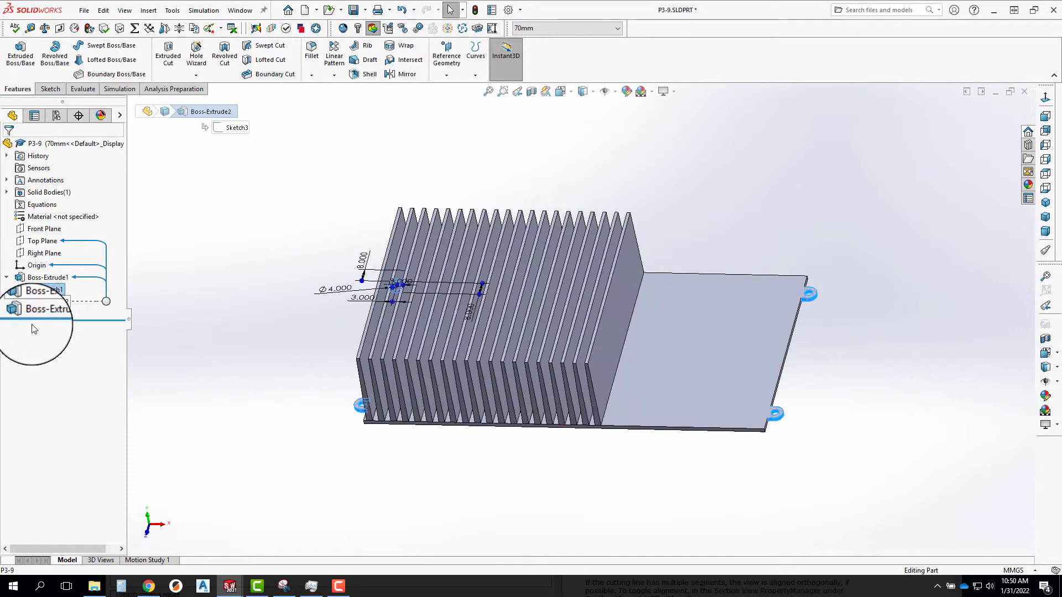
{"action": "left_click", "coordinate": [27, 313]}
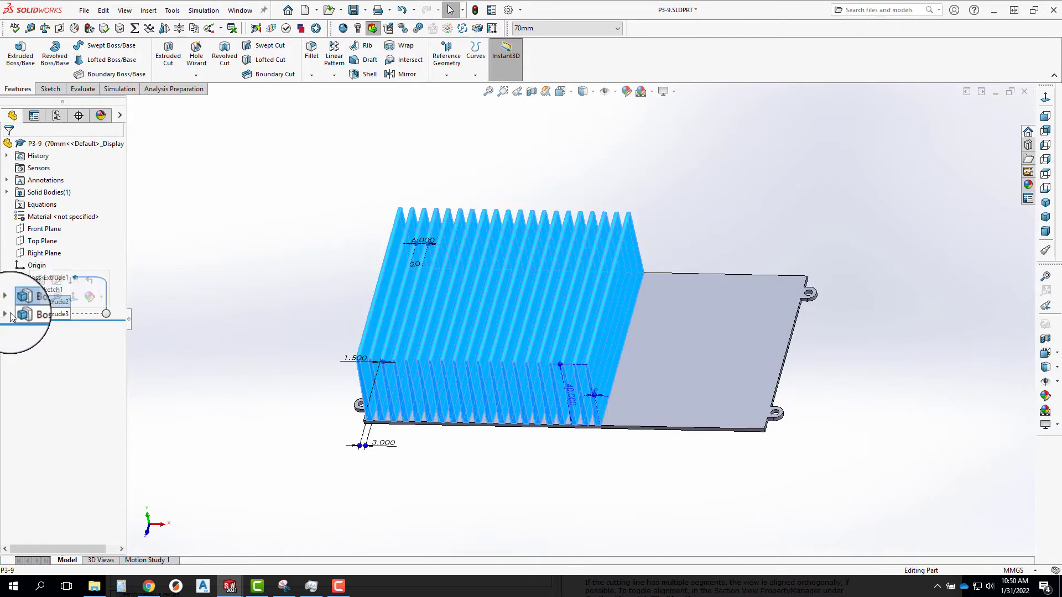
{"action": "left_click", "coordinate": [7, 314]}
{"action": "right_click", "coordinate": [44, 326]}
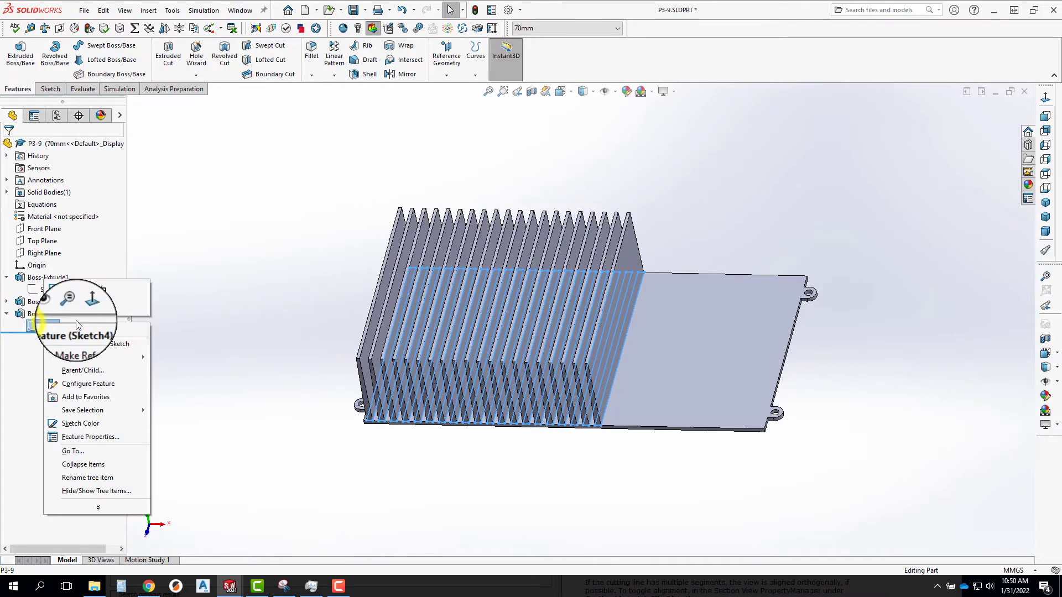
{"action": "left_click", "coordinate": [69, 291]}
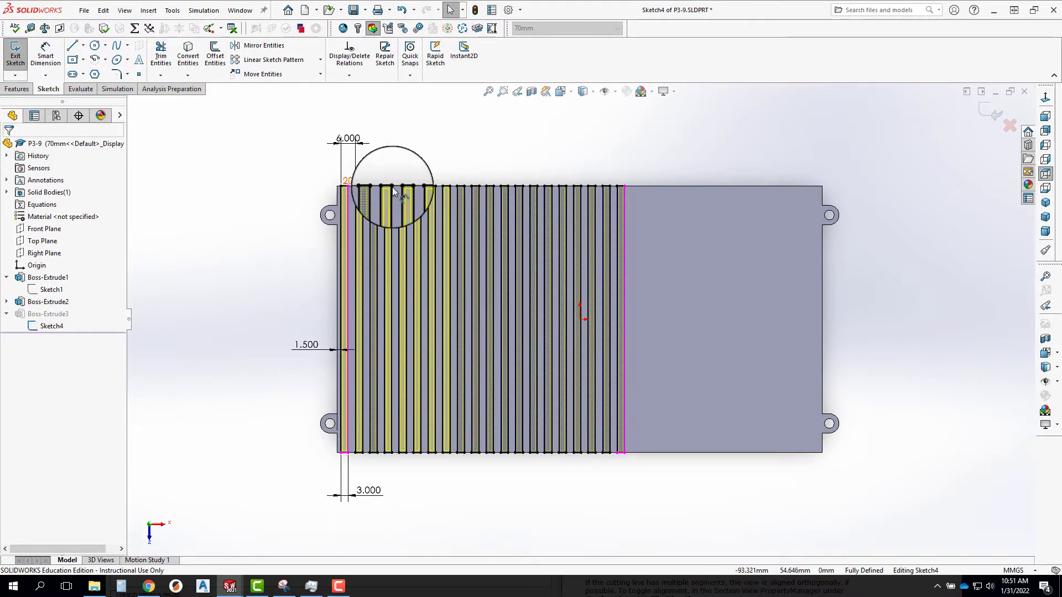
Set the fin pattern's instance count D3 to the equation ="D2@Sketch1"/6 and exit the sketch.
{"action": "double_click", "coordinate": [348, 180]}
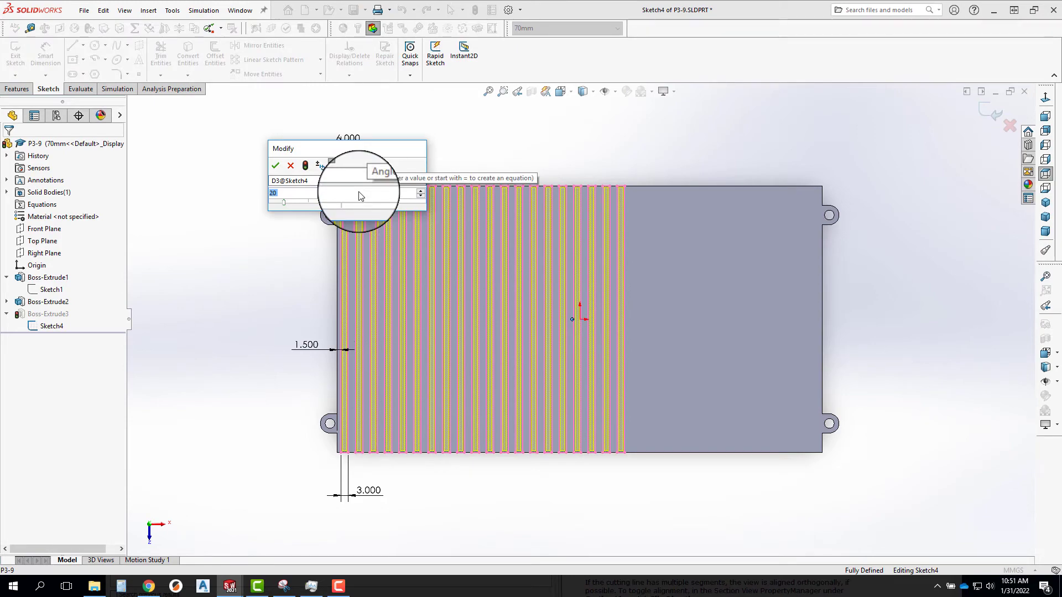
{"action": "type", "text": "="}
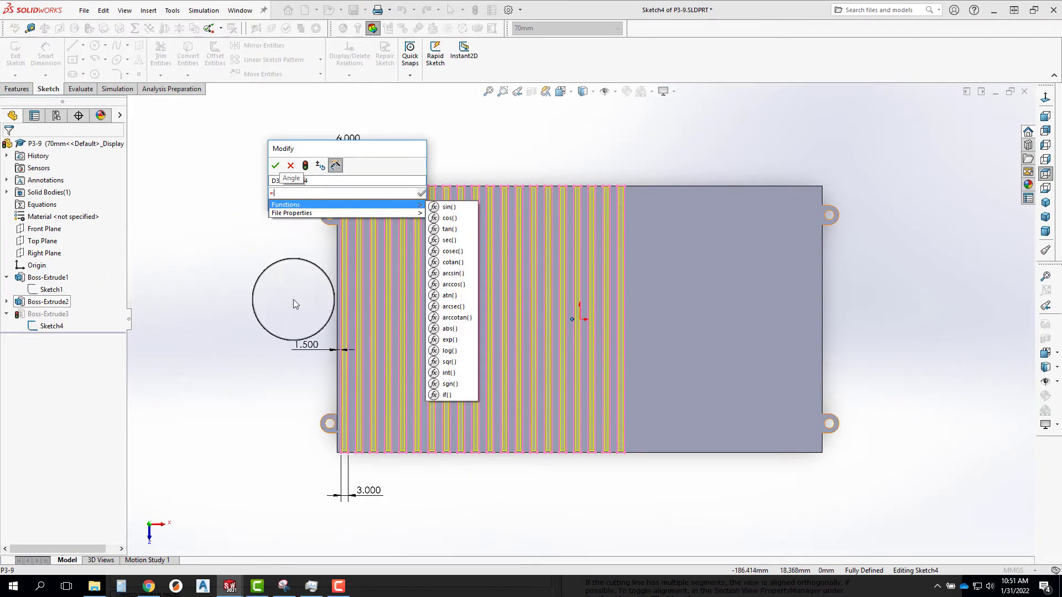
{"action": "middle_click_drag", "start_coordinate": [714, 439], "coordinate": [730, 116]}
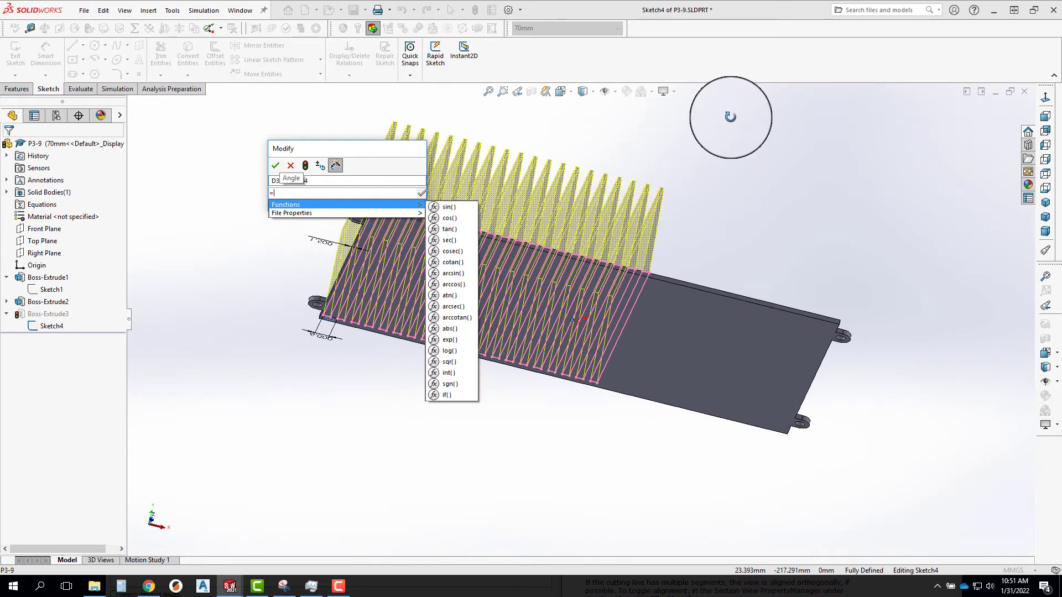
{"action": "left_click", "coordinate": [668, 364]}
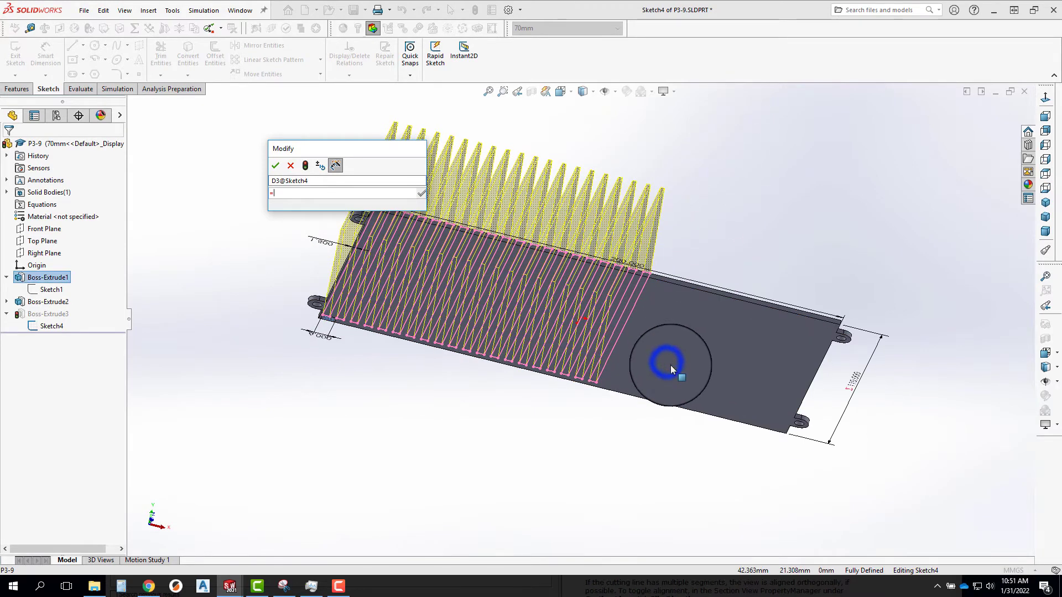
{"action": "left_click", "coordinate": [626, 265]}
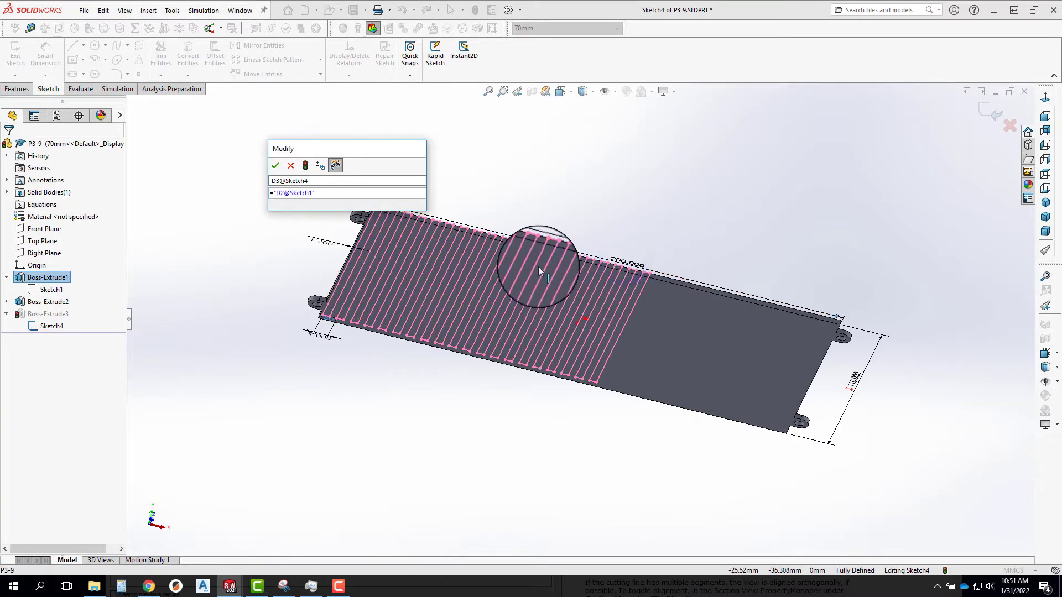
{"action": "type", "text": "/6"}
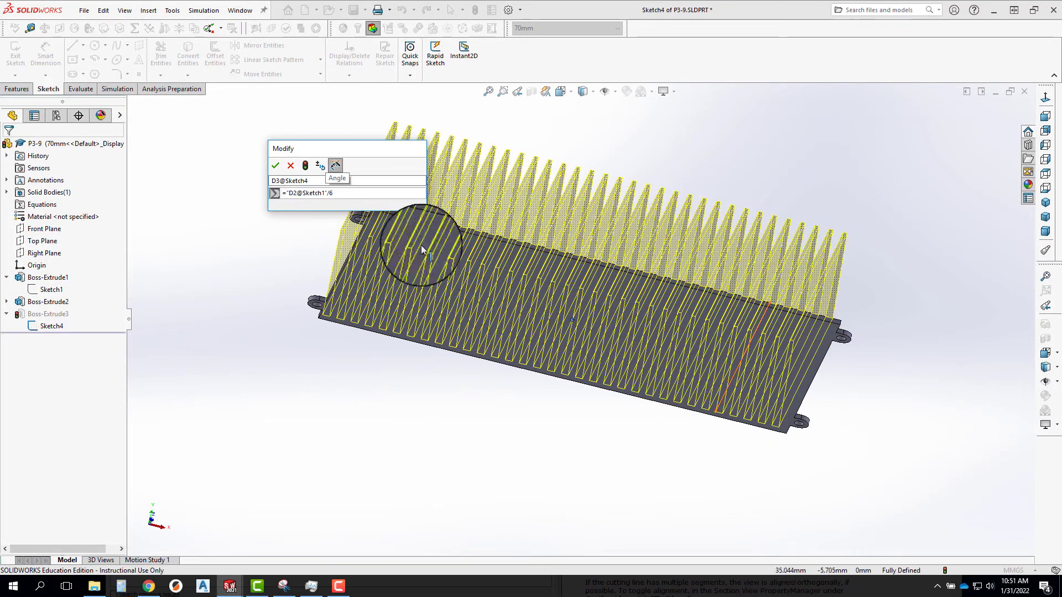
{"action": "left_click", "coordinate": [275, 166]}
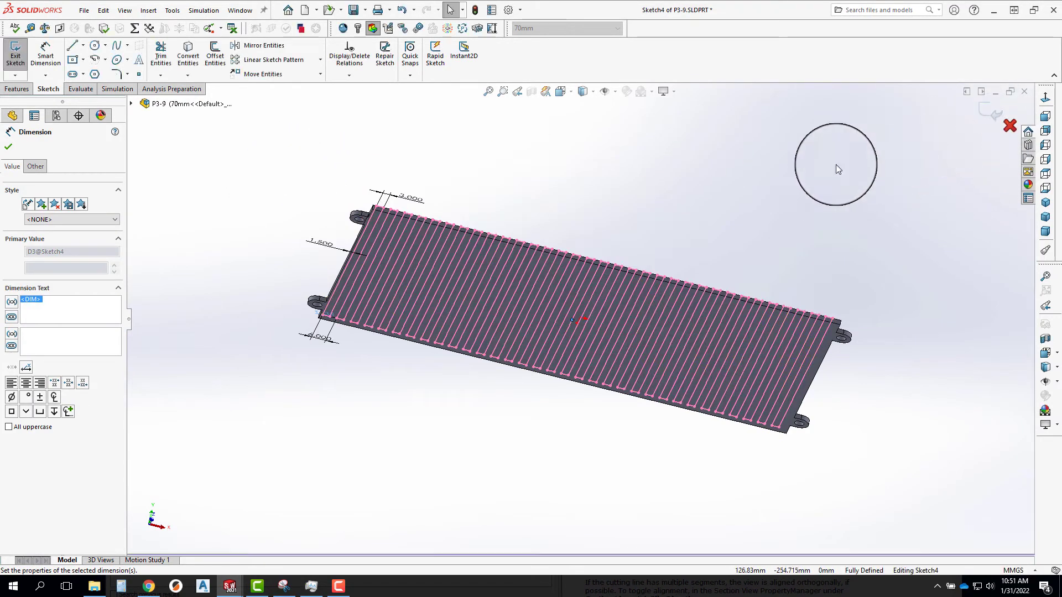
{"action": "left_click", "coordinate": [984, 116]}
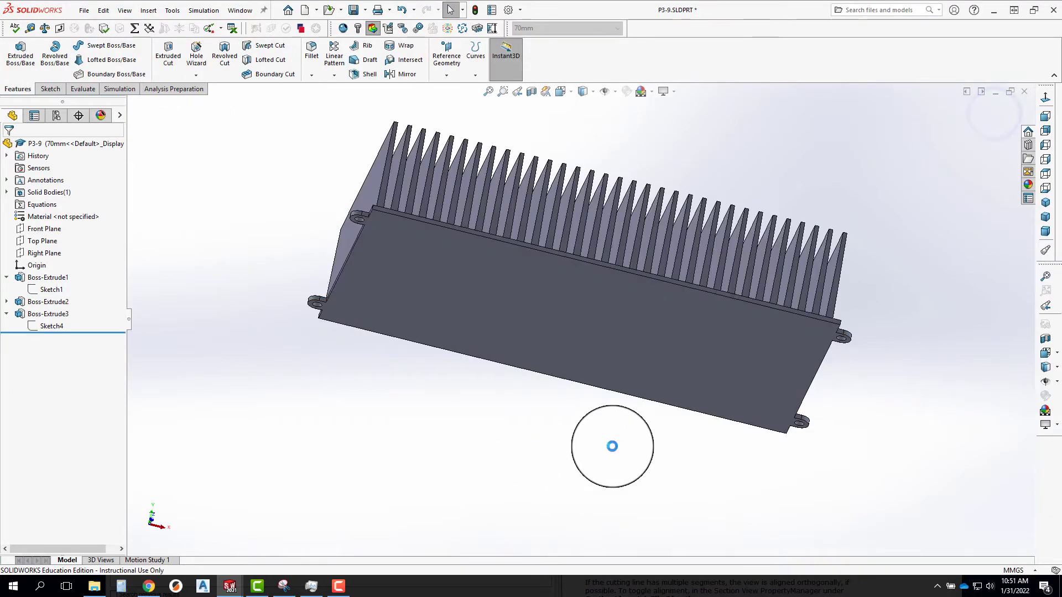
{"action": "middle_click_drag", "start_coordinate": [492, 482], "coordinate": [497, 505]}
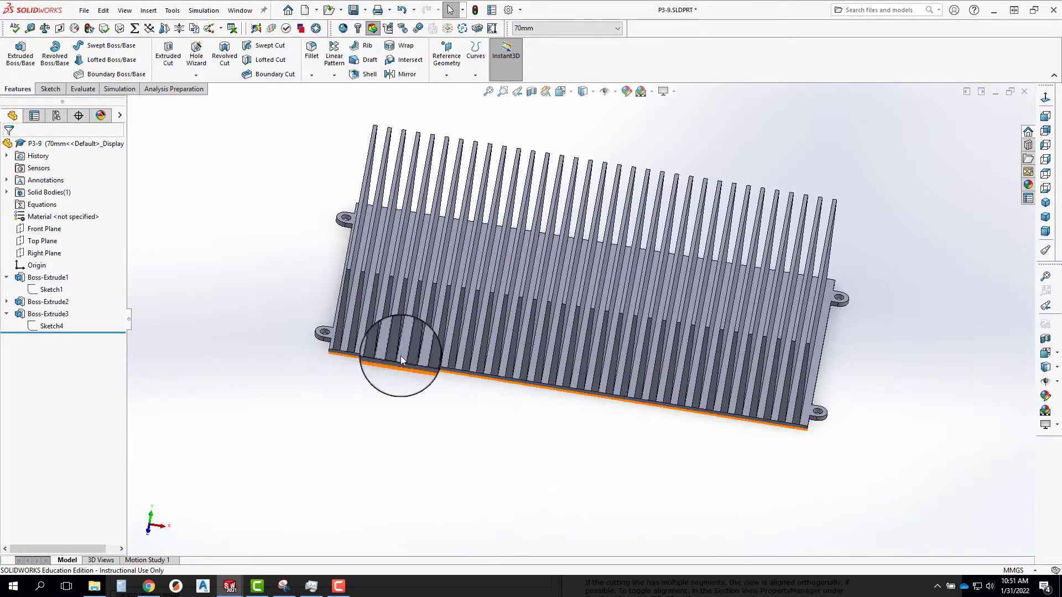
{"action": "scroll", "coordinate": [339, 351], "scroll_direction": "down", "scroll_amount": 5}
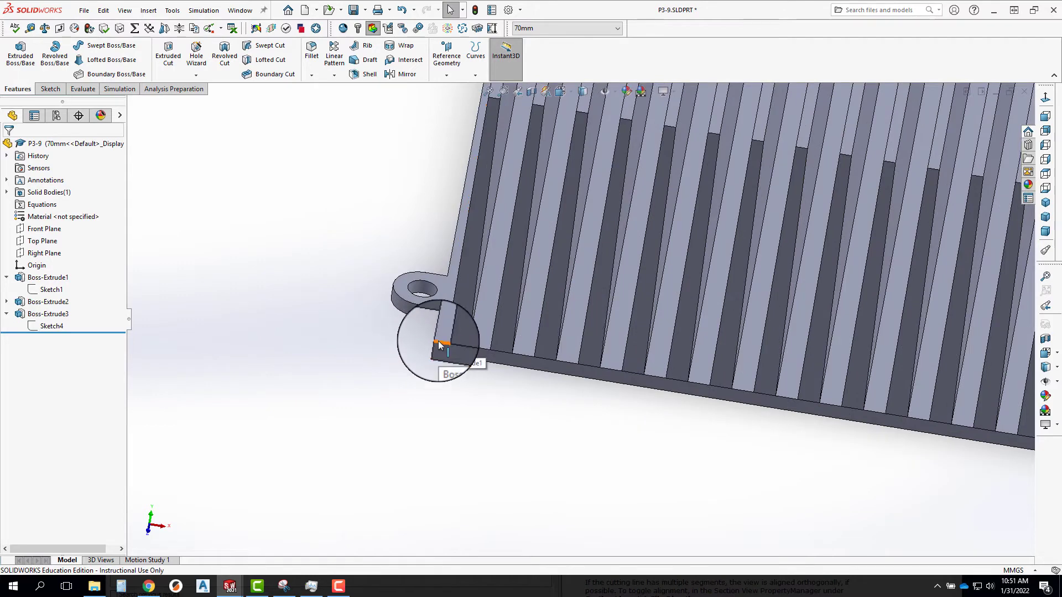
Measure the base plate edge beside the first fin, with the measurement units set to millimeters.
{"action": "left_click", "coordinate": [440, 347]}
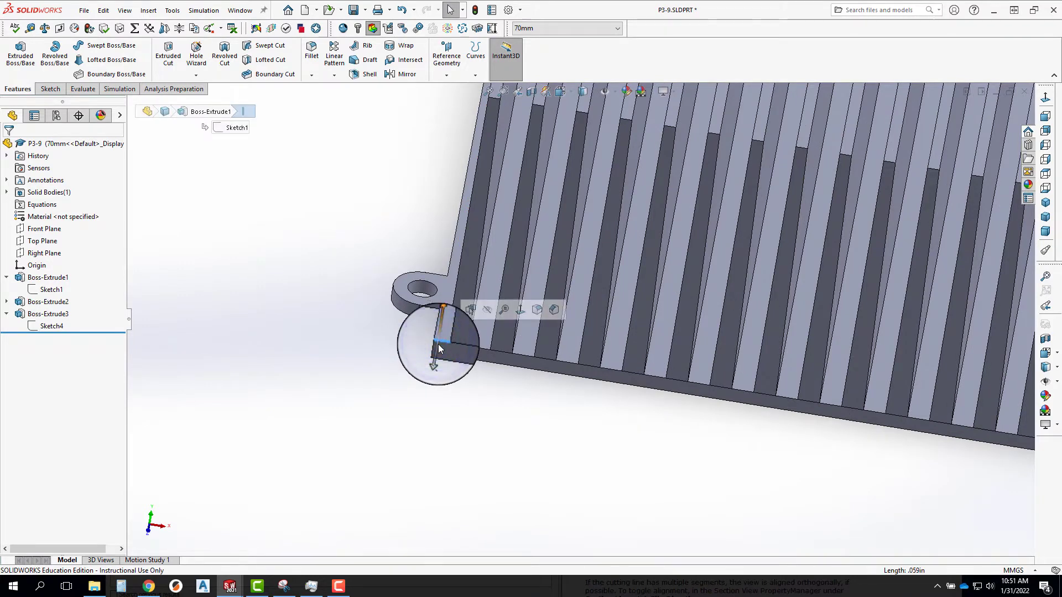
{"action": "key", "text": "m"}
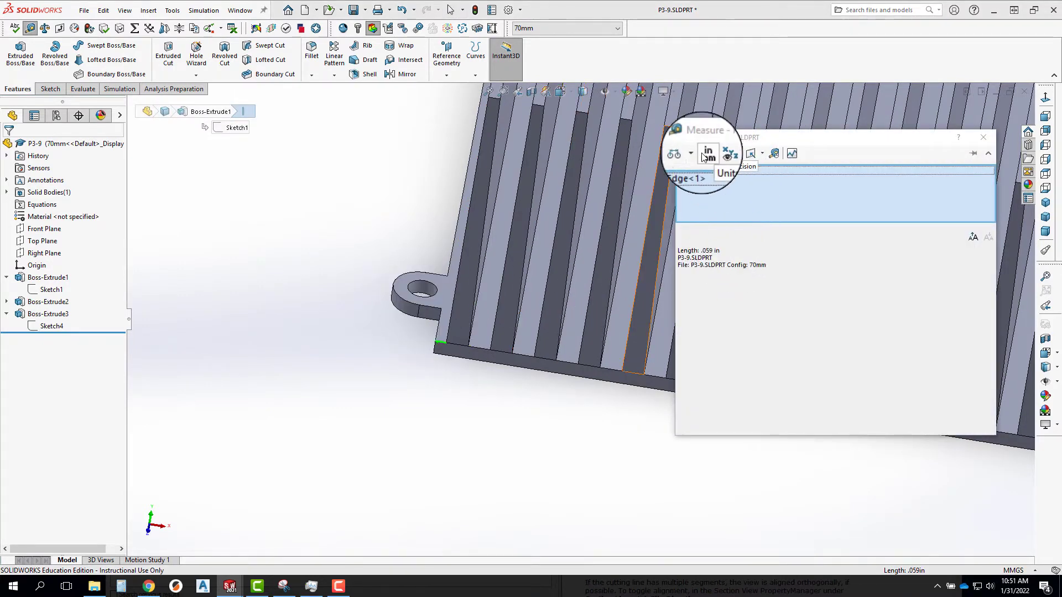
{"action": "left_click", "coordinate": [710, 157]}
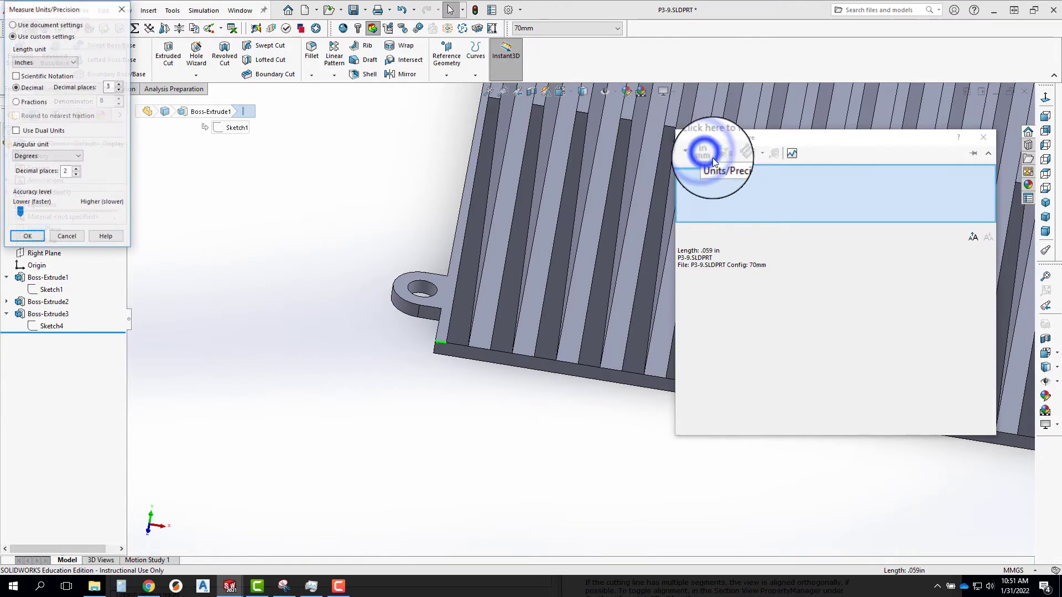
{"action": "left_click", "coordinate": [47, 62]}
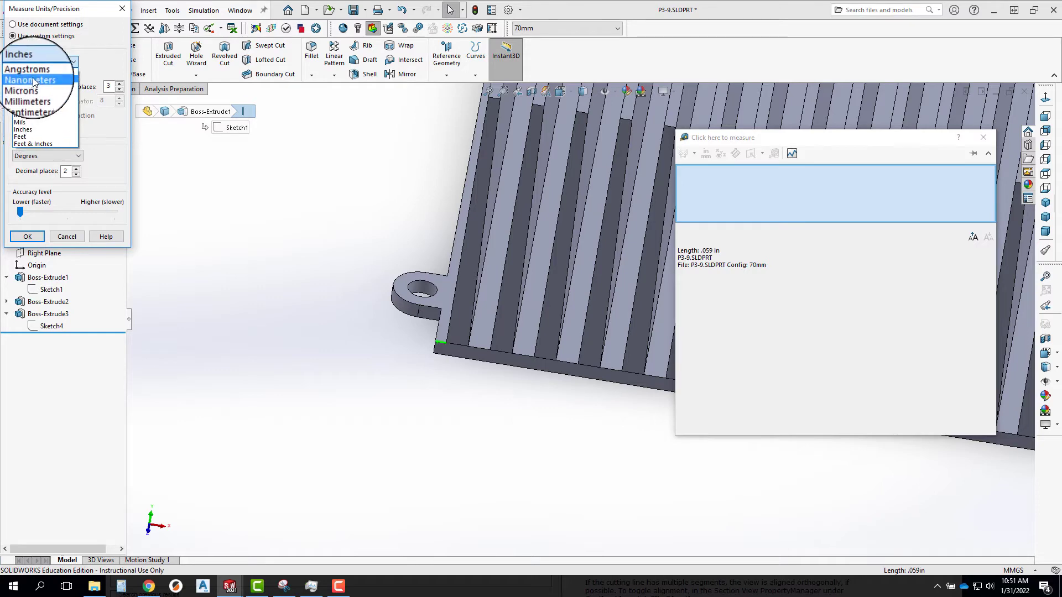
{"action": "left_click", "coordinate": [33, 94]}
{"action": "left_click", "coordinate": [22, 236]}
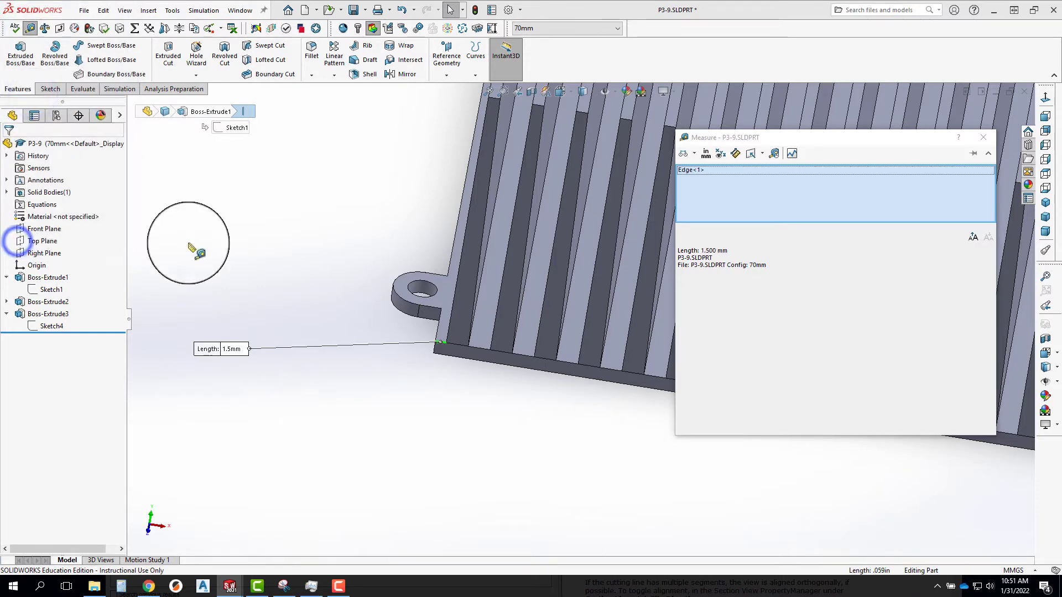
{"action": "left_click", "coordinate": [987, 141]}
Measure the short base plate edge beyond the last fin, at the opposite end of the heat sink.
{"action": "scroll", "coordinate": [634, 438], "scroll_direction": "up", "scroll_amount": 10}
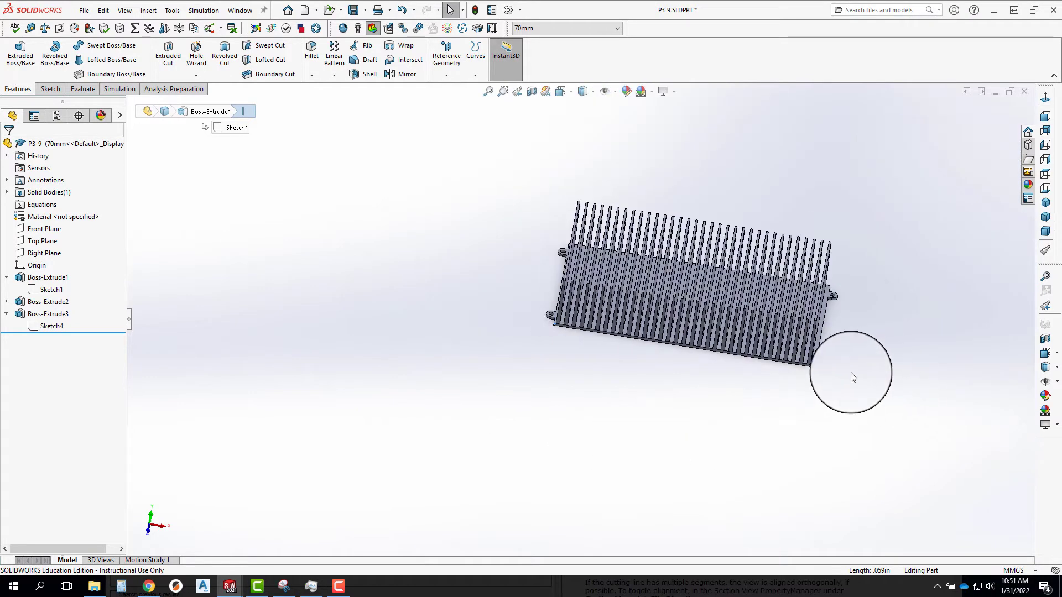
{"action": "scroll", "coordinate": [853, 377], "scroll_direction": "down", "scroll_amount": 5}
{"action": "left_click", "coordinate": [588, 324]}
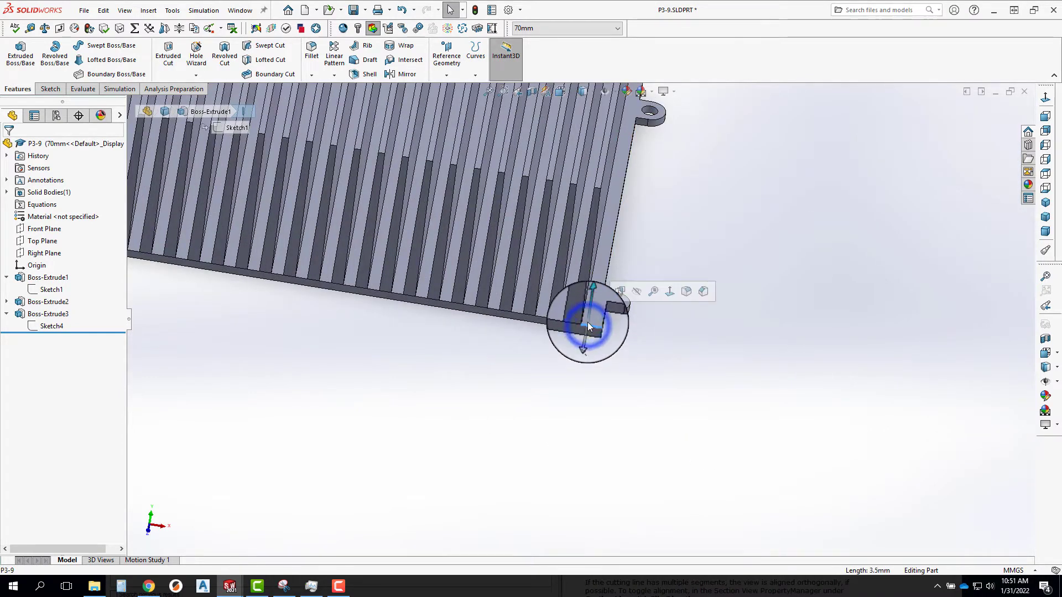
{"action": "key", "text": "m"}
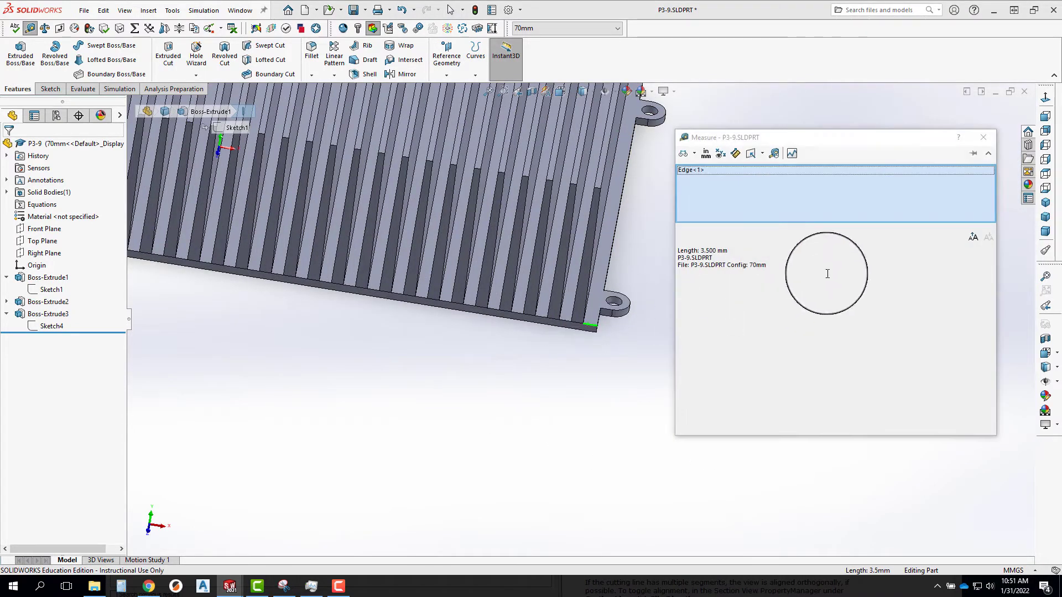
{"action": "left_click", "coordinate": [982, 137]}
{"action": "scroll", "coordinate": [723, 325], "scroll_direction": "up", "scroll_amount": 5}
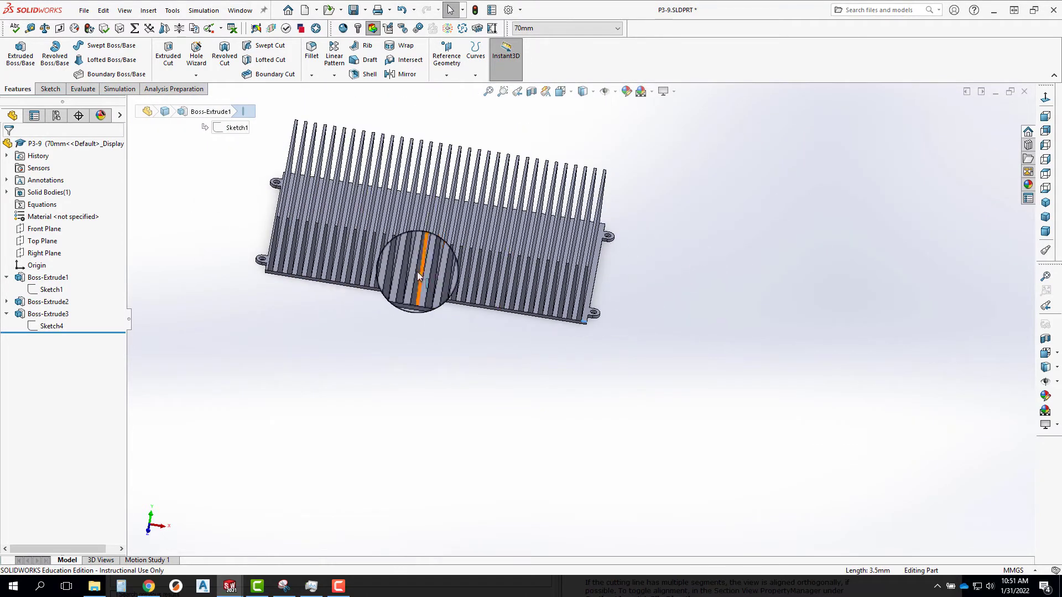
Open Sketch4, the fin sketch under Boss-Extrude3, for editing.
{"action": "right_click", "coordinate": [44, 326]}
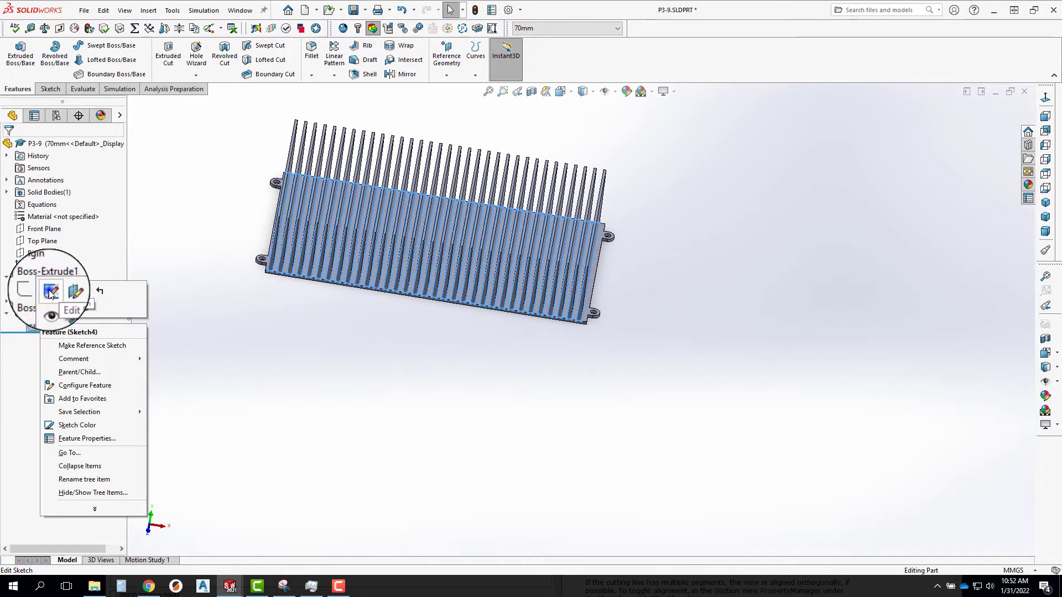
{"action": "left_click", "coordinate": [45, 285]}
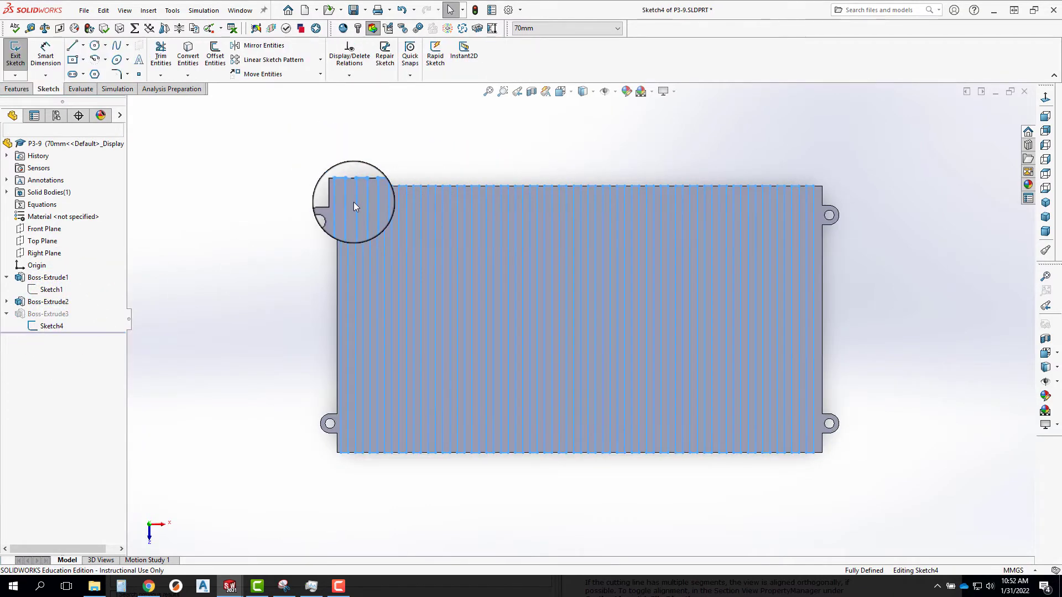
{"action": "scroll", "coordinate": [356, 439], "scroll_direction": "down", "scroll_amount": 5}
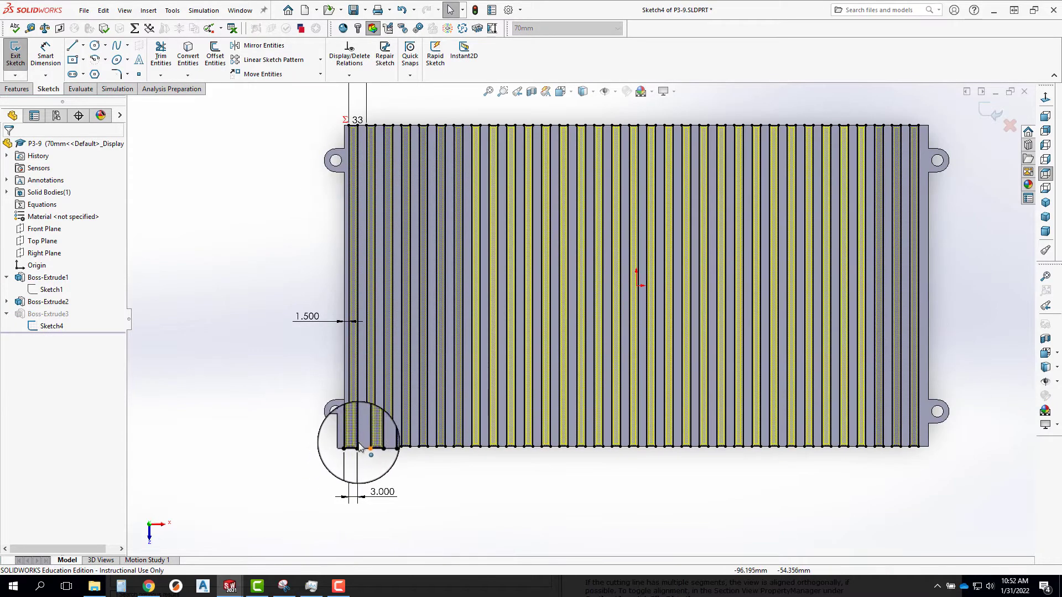
{"action": "scroll", "coordinate": [427, 178], "scroll_direction": "up", "scroll_amount": 6}
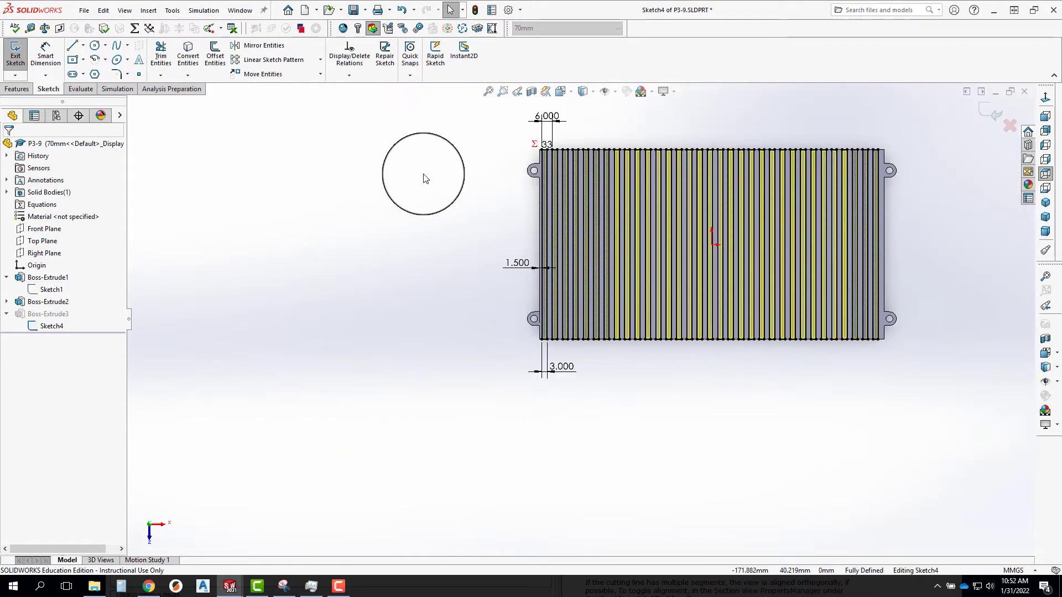
{"action": "scroll", "coordinate": [557, 280], "scroll_direction": "down", "scroll_amount": 5}
{"action": "scroll", "coordinate": [522, 257], "scroll_direction": "down", "scroll_amount": 3}
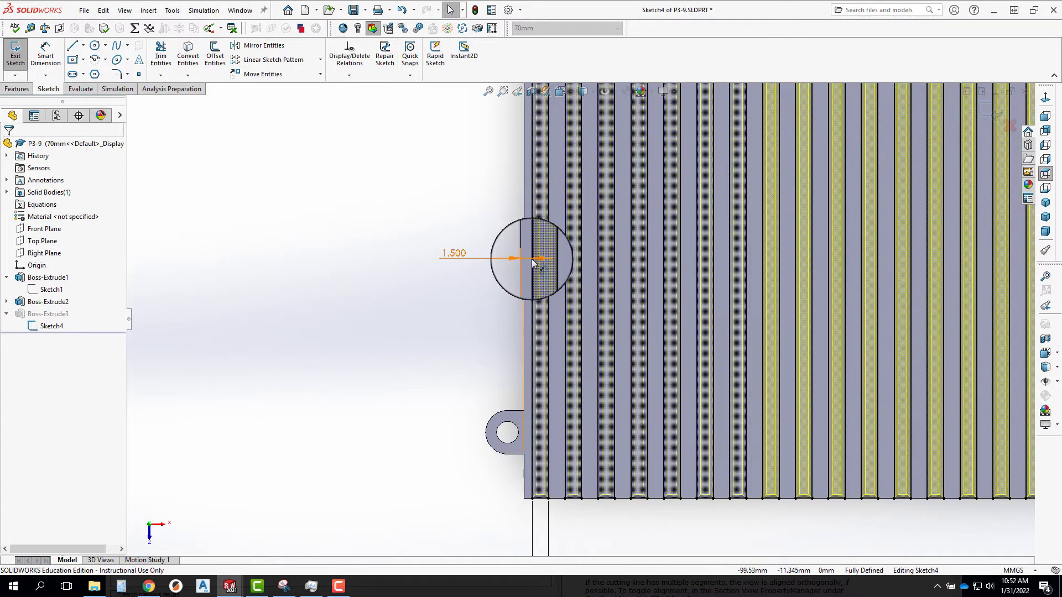
{"action": "scroll", "coordinate": [542, 268], "scroll_direction": "up", "scroll_amount": 3}
{"action": "scroll", "coordinate": [588, 270], "scroll_direction": "up", "scroll_amount": 2}
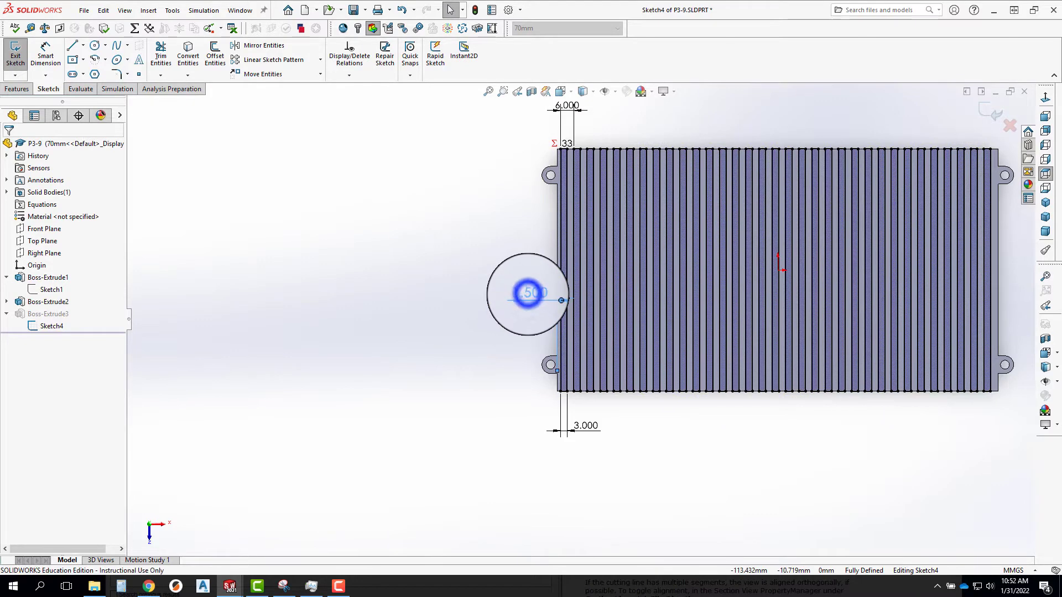
Start an equation for the first fin's edge offset D1 in Sketch4 with the base plate's length, ="D2@Sketch1".
{"action": "left_click", "coordinate": [528, 293]}
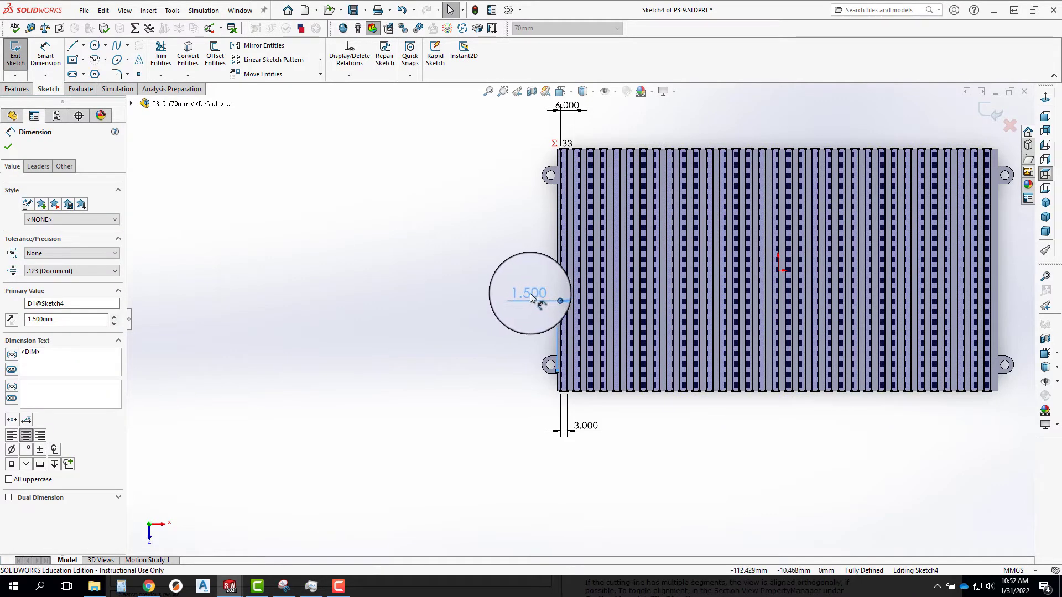
{"action": "double_click", "coordinate": [530, 297]}
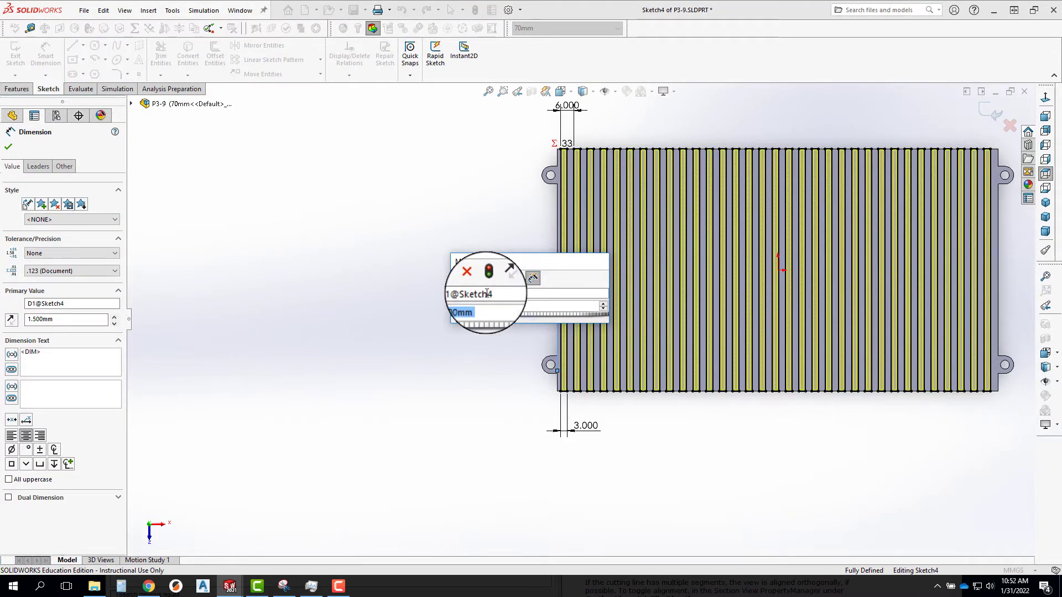
{"action": "middle_click_drag", "start_coordinate": [674, 503], "coordinate": [714, 374]}
{"action": "scroll", "coordinate": [715, 374], "scroll_direction": "down", "scroll_amount": 6}
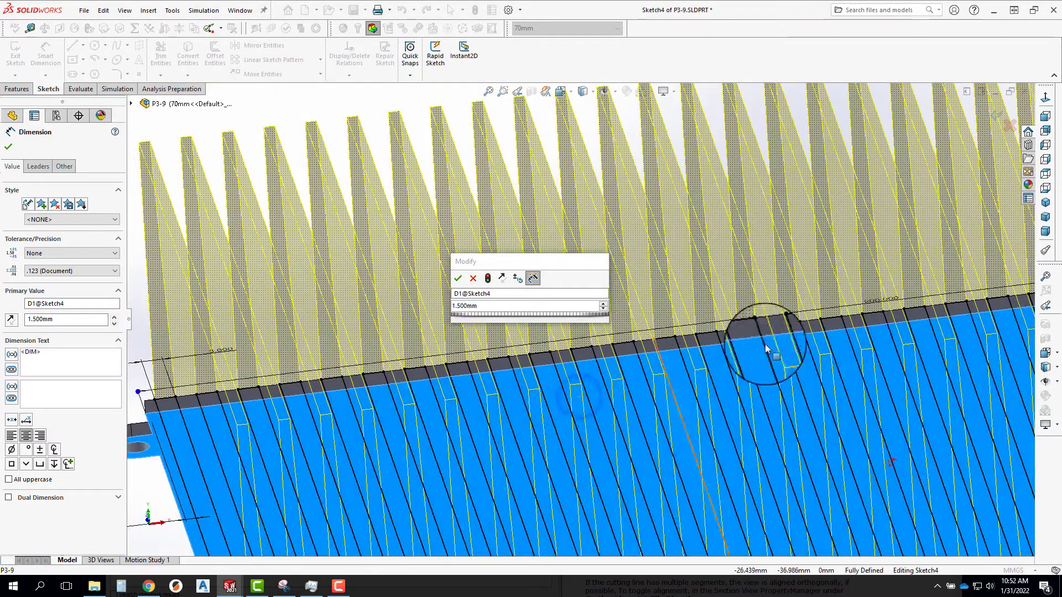
{"action": "double_click", "coordinate": [874, 300]}
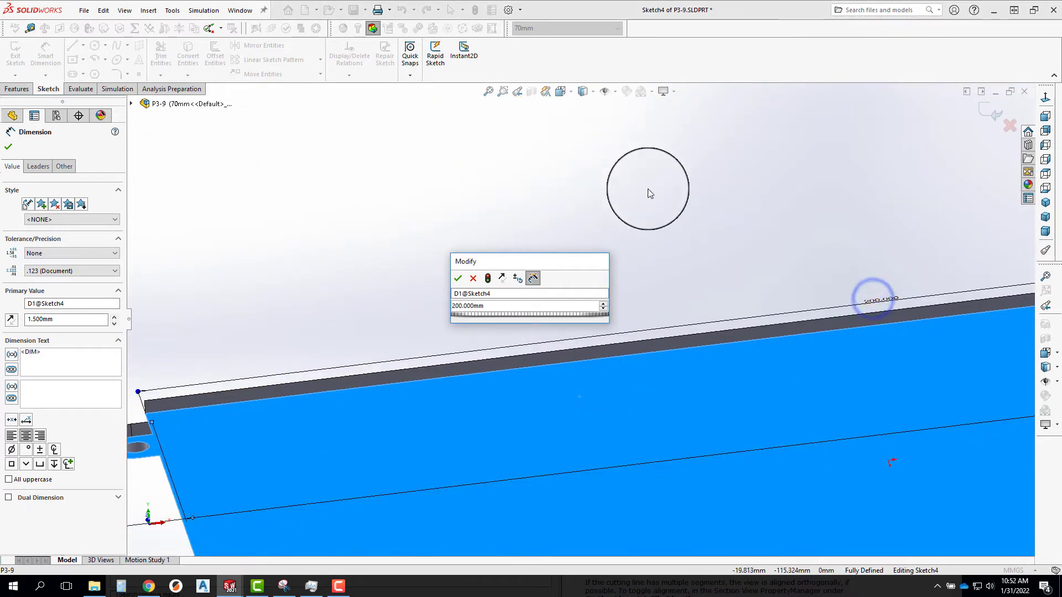
{"action": "middle_click_drag", "start_coordinate": [648, 189], "coordinate": [655, 368]}
{"action": "scroll", "coordinate": [656, 368], "scroll_direction": "up", "scroll_amount": 1}
{"action": "scroll", "coordinate": [554, 329], "scroll_direction": "up", "scroll_amount": 5}
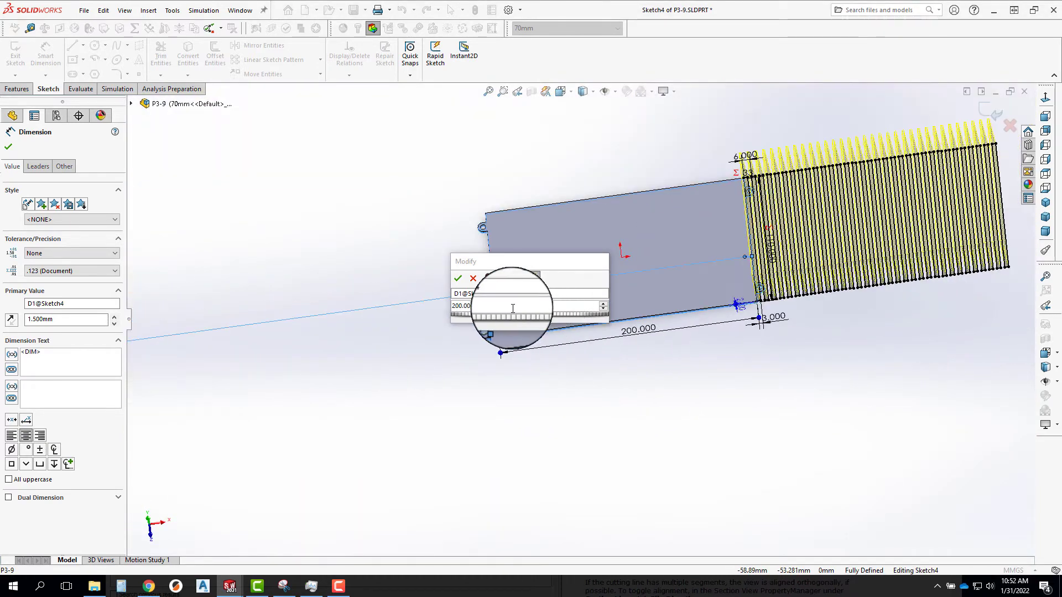
{"action": "left_click", "coordinate": [456, 306]}
{"action": "type", "text": "="}
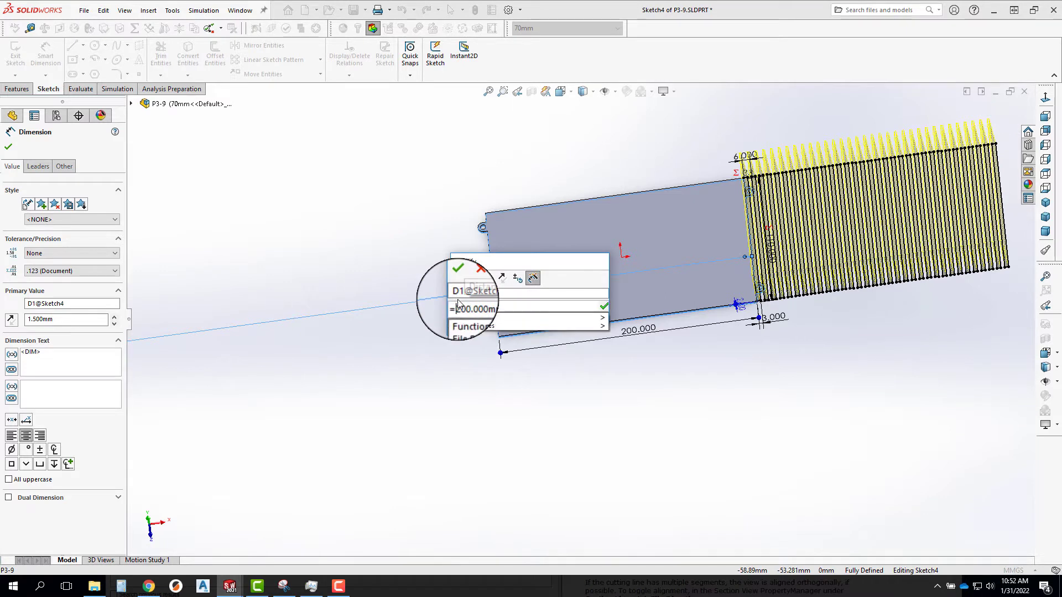
{"action": "left_click_drag", "start_coordinate": [497, 303], "coordinate": [444, 304]}
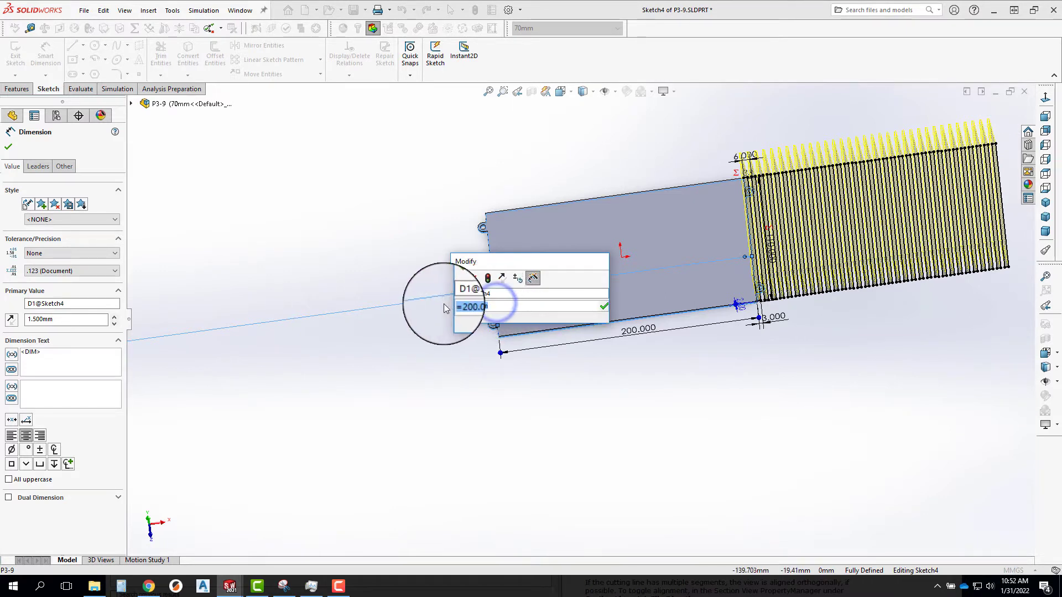
{"action": "key", "text": "BackSpace"}
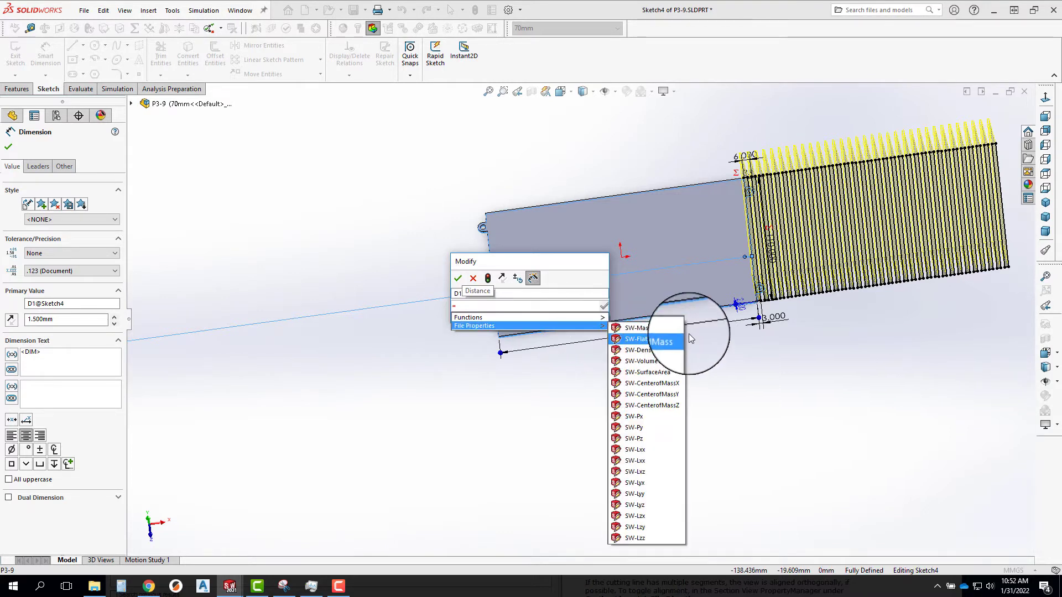
{"action": "left_click", "coordinate": [708, 326]}
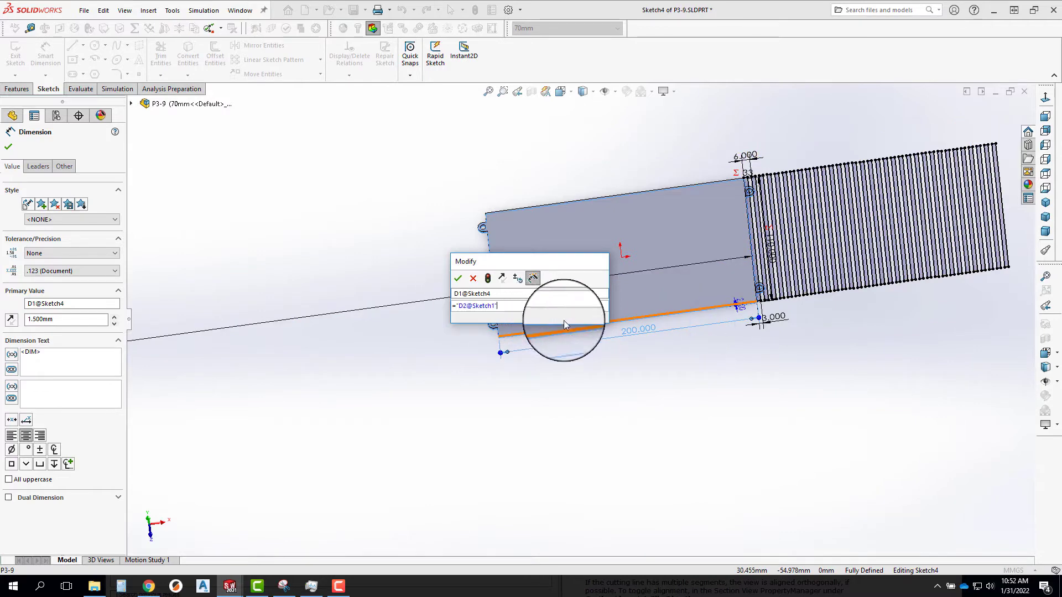
Extend the D1 equation by subtracting the fin instance count times 6, -"D3@Sketch4"*6.
{"action": "type", "text": "-"}
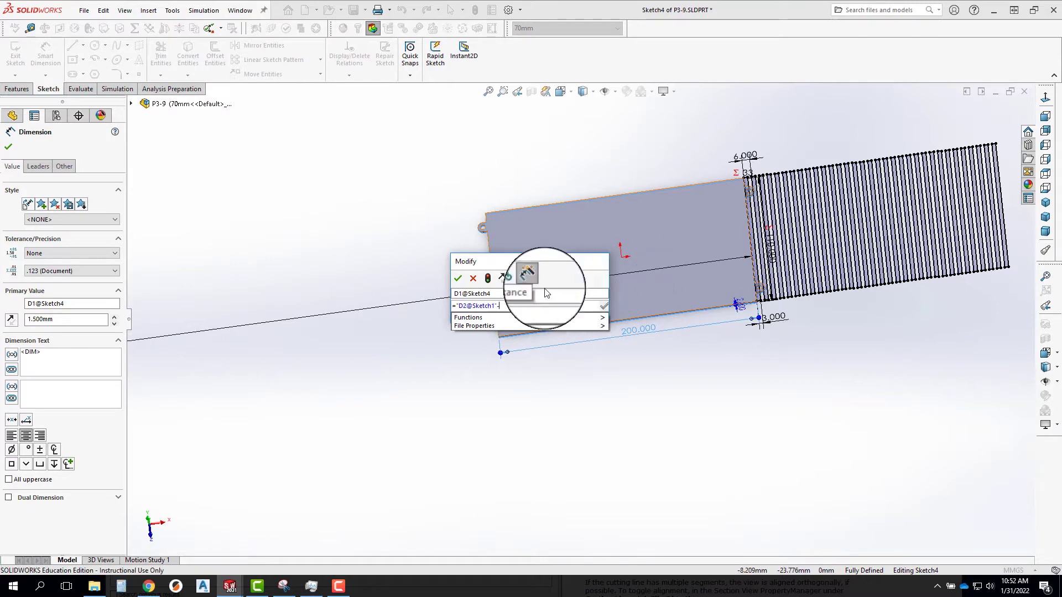
{"action": "left_click", "coordinate": [747, 175]}
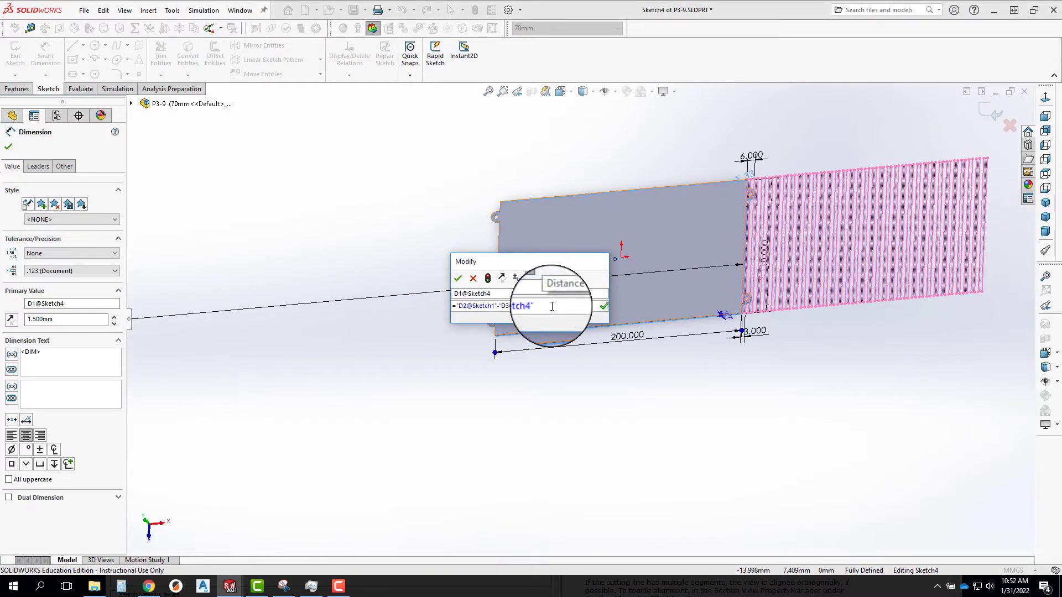
{"action": "type", "text": "*"}
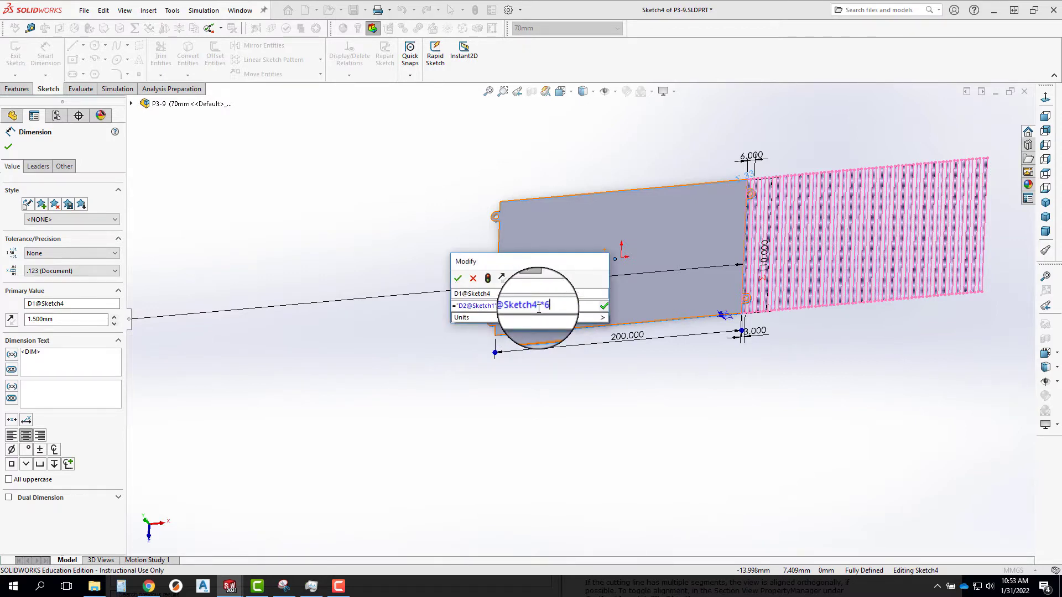
Enclose the difference in parentheses, divide it by 2 and apply the D1 equation =("D2@Sketch1"-"D3@Sketch4"*6)/2.
{"action": "left_click", "coordinate": [453, 303]}
{"action": "type", "text": "("}
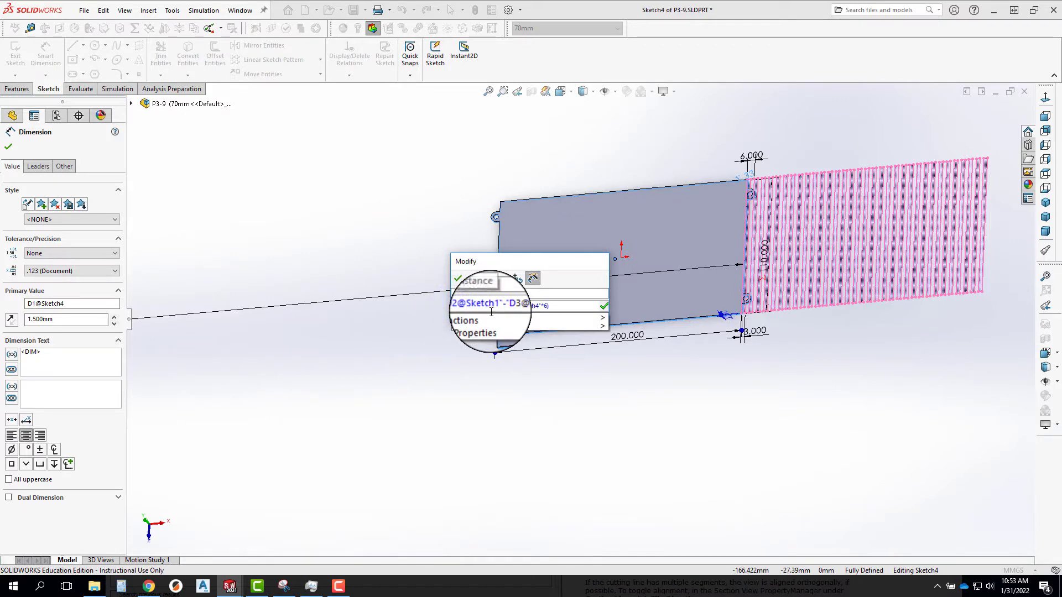
{"action": "left_click", "coordinate": [562, 302]}
{"action": "left_click", "coordinate": [557, 307]}
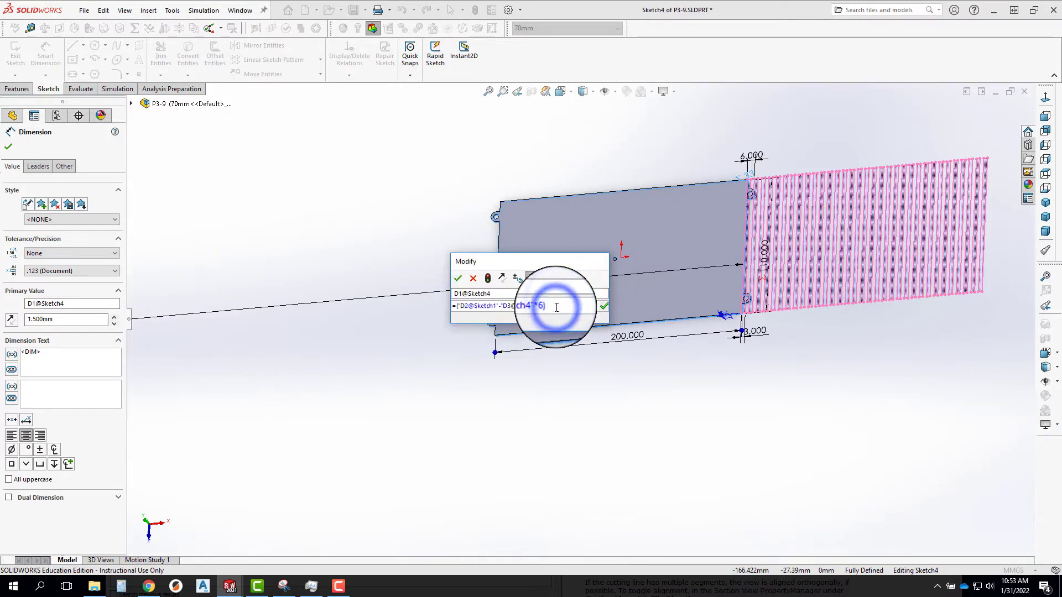
{"action": "type", "text": ")/2"}
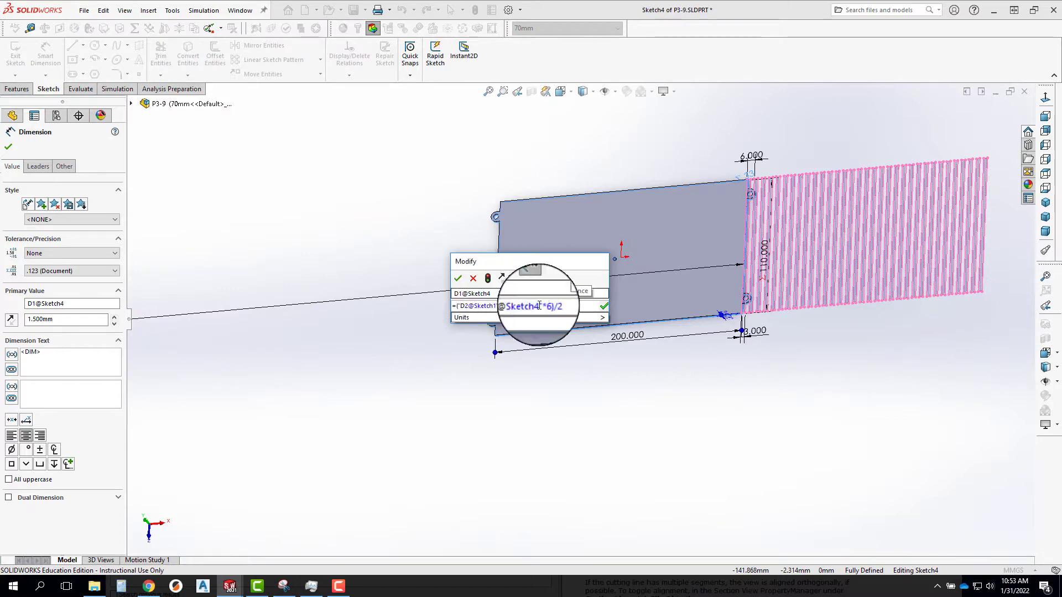
{"action": "key", "text": "Return"}
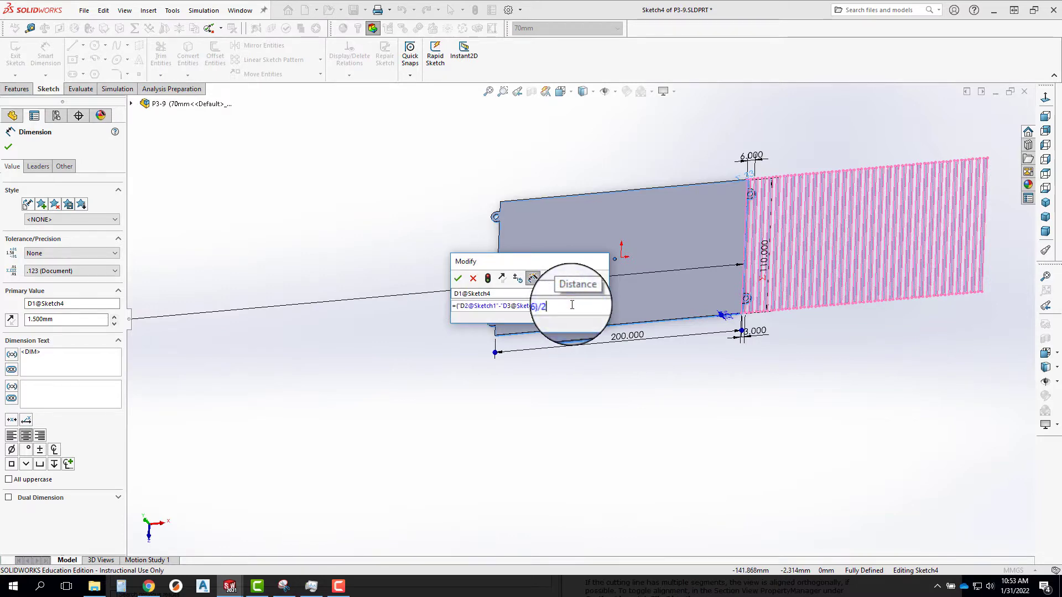
{"action": "left_click", "coordinate": [459, 269]}
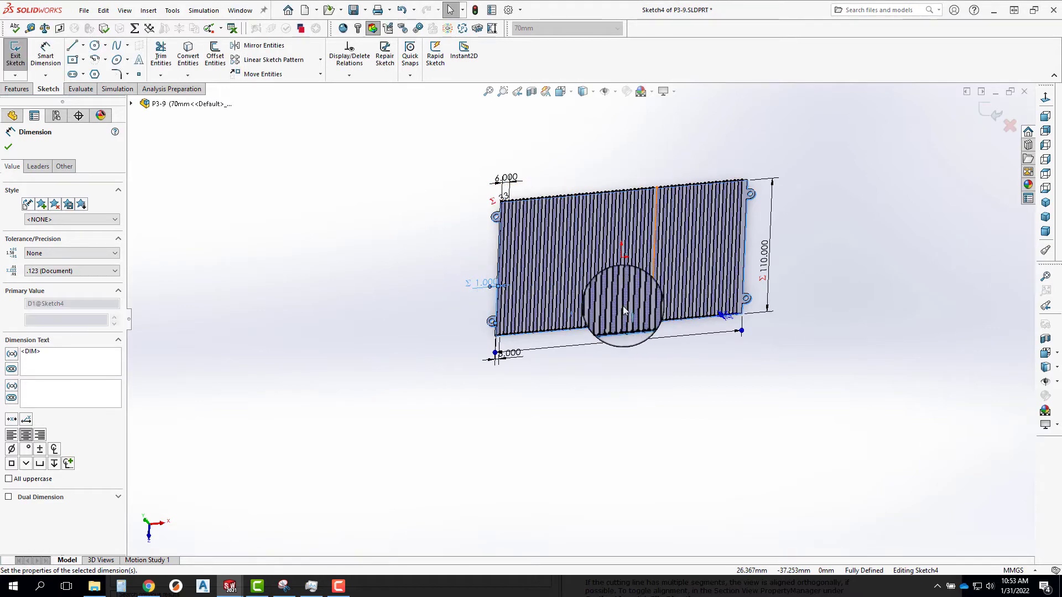
{"action": "scroll", "coordinate": [479, 284], "scroll_direction": "down", "scroll_amount": 10}
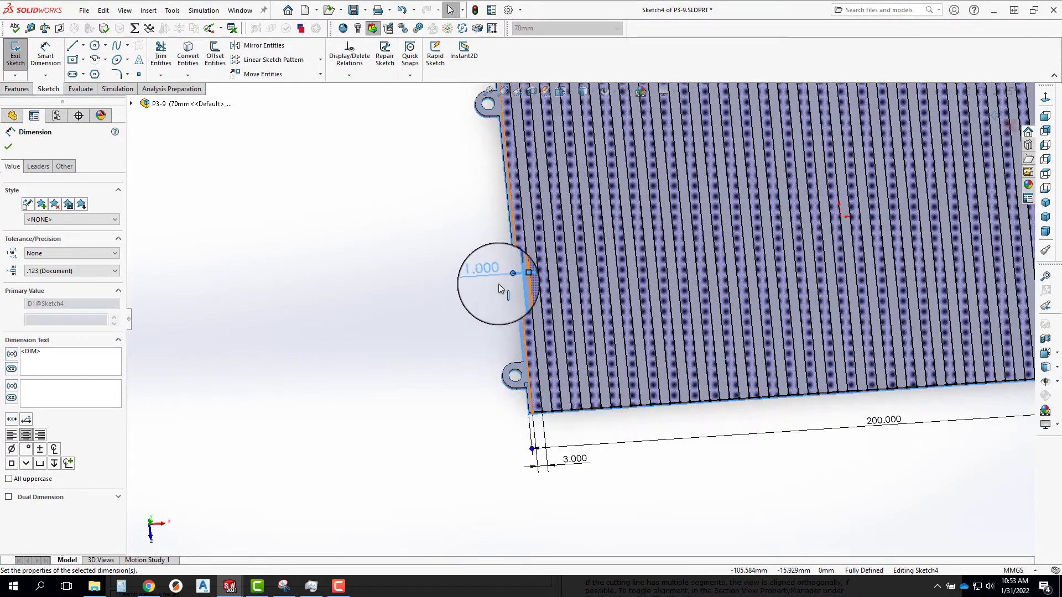
{"action": "scroll", "coordinate": [546, 291], "scroll_direction": "up", "scroll_amount": 8}
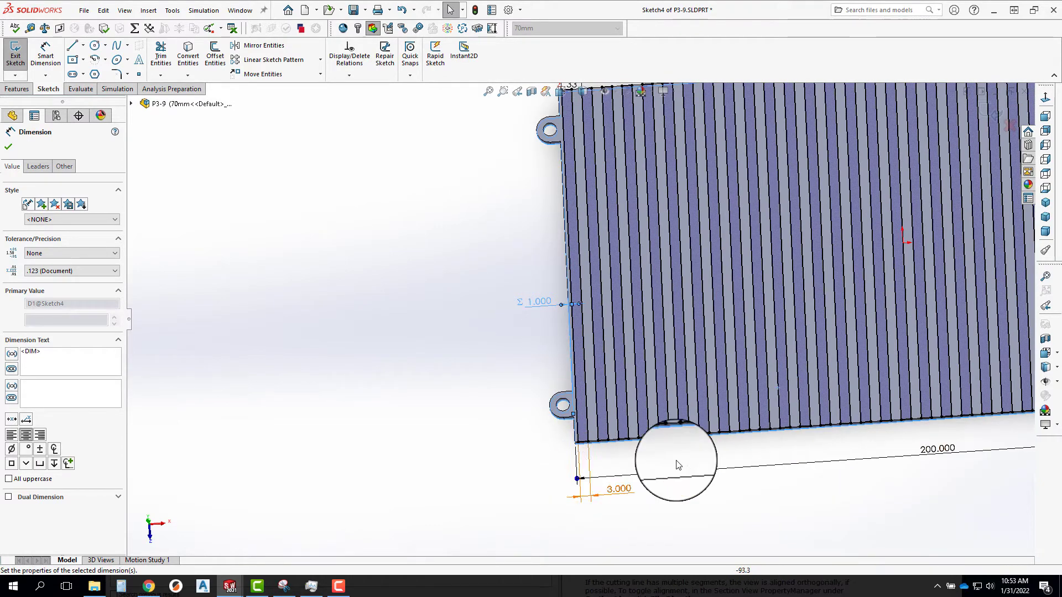
{"action": "scroll", "coordinate": [895, 426], "scroll_direction": "up", "scroll_amount": 5}
{"action": "scroll", "coordinate": [840, 350], "scroll_direction": "down", "scroll_amount": 8}
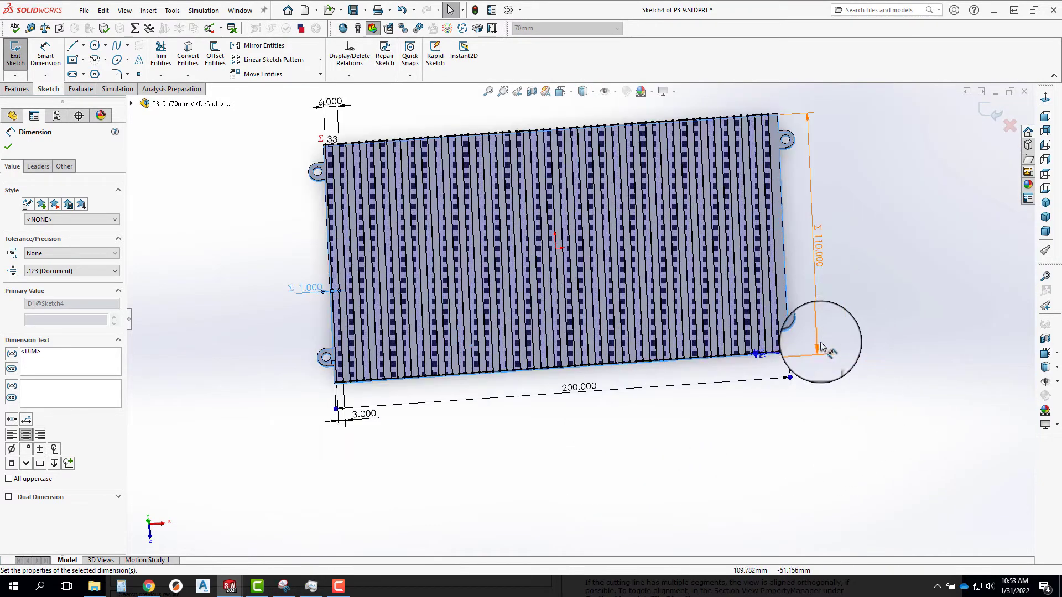
Correct the first fin's D1 edge offset equation to =("D2@Sketch1"-"D3@Sketch4"*6+3)/2 and exit Sketch4.
{"action": "scroll", "coordinate": [648, 349], "scroll_direction": "up", "scroll_amount": 6}
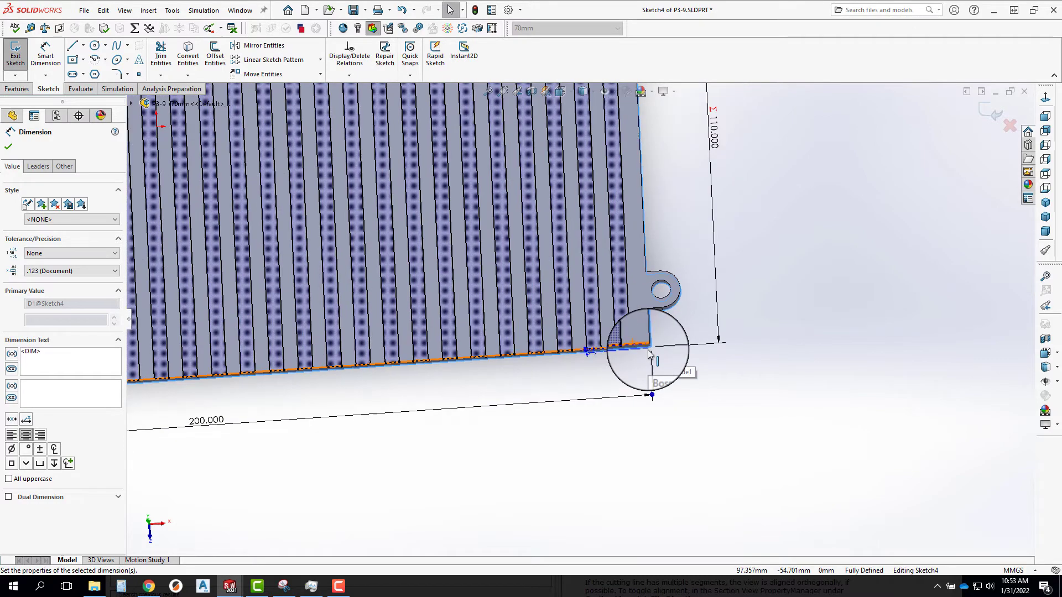
{"action": "scroll", "coordinate": [185, 132], "scroll_direction": "down", "scroll_amount": 8}
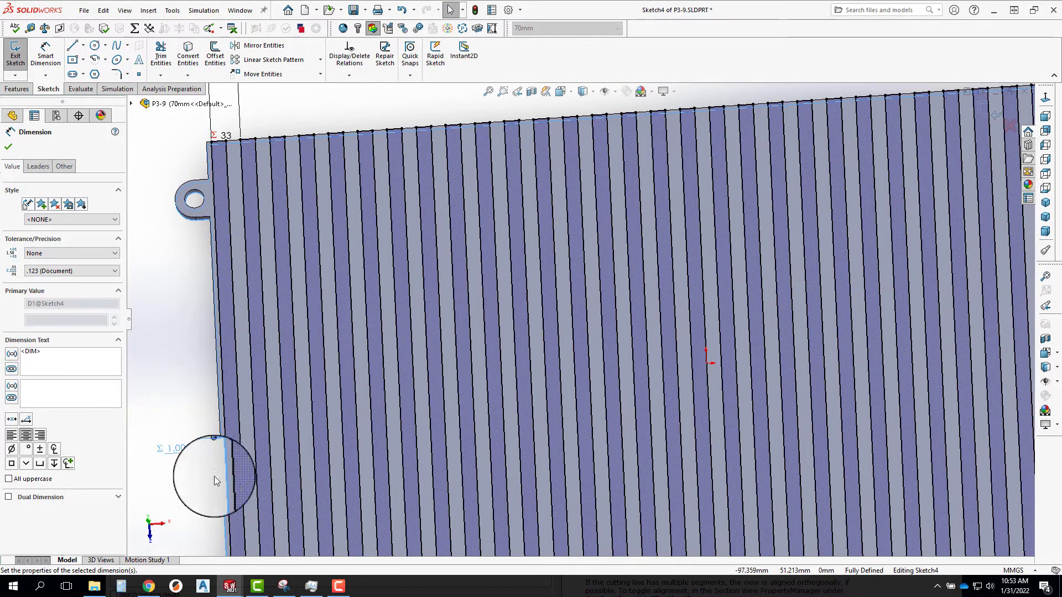
{"action": "scroll", "coordinate": [190, 450], "scroll_direction": "up", "scroll_amount": 8}
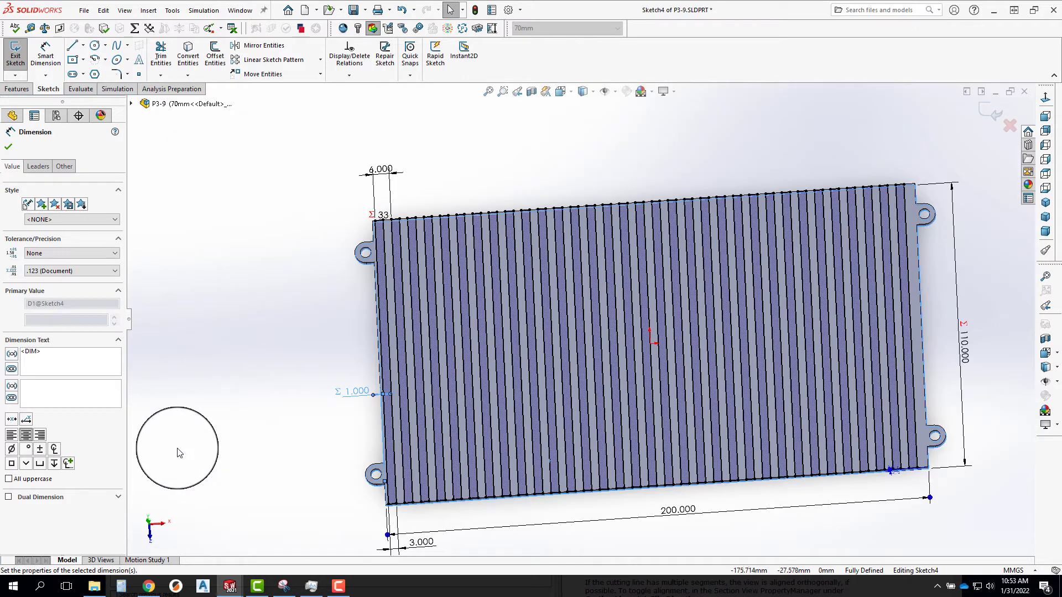
{"action": "double_click", "coordinate": [358, 391]}
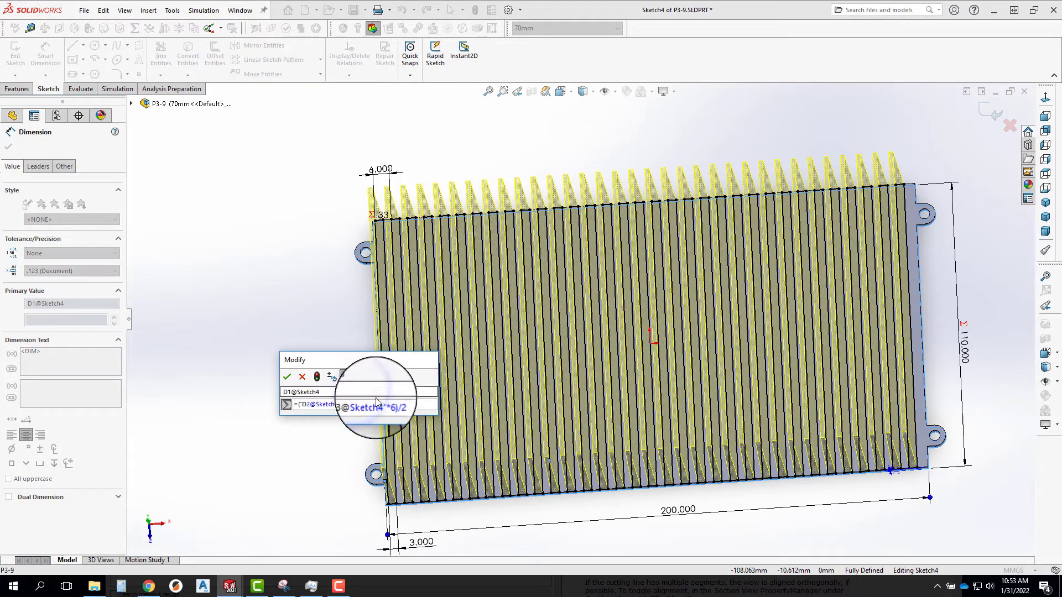
{"action": "left_click", "coordinate": [394, 404]}
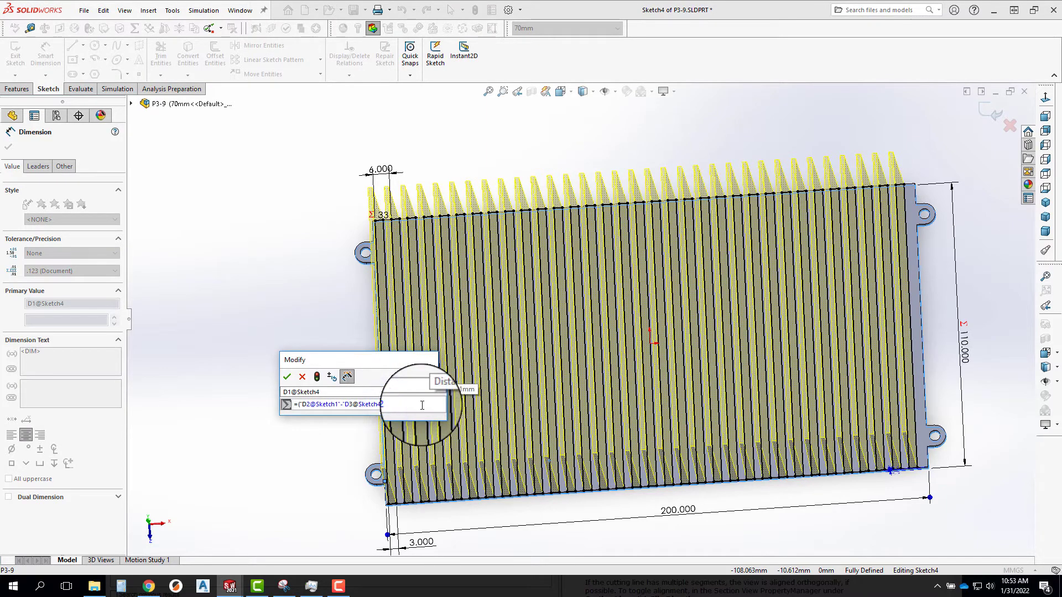
{"action": "type", "text": "-3)/2"}
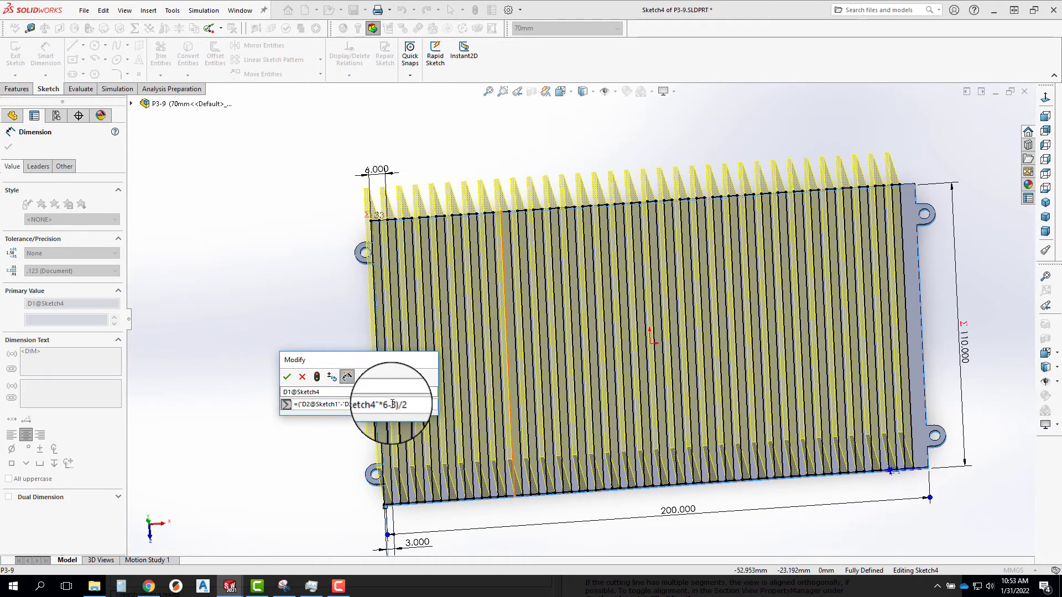
{"action": "left_click", "coordinate": [391, 404]}
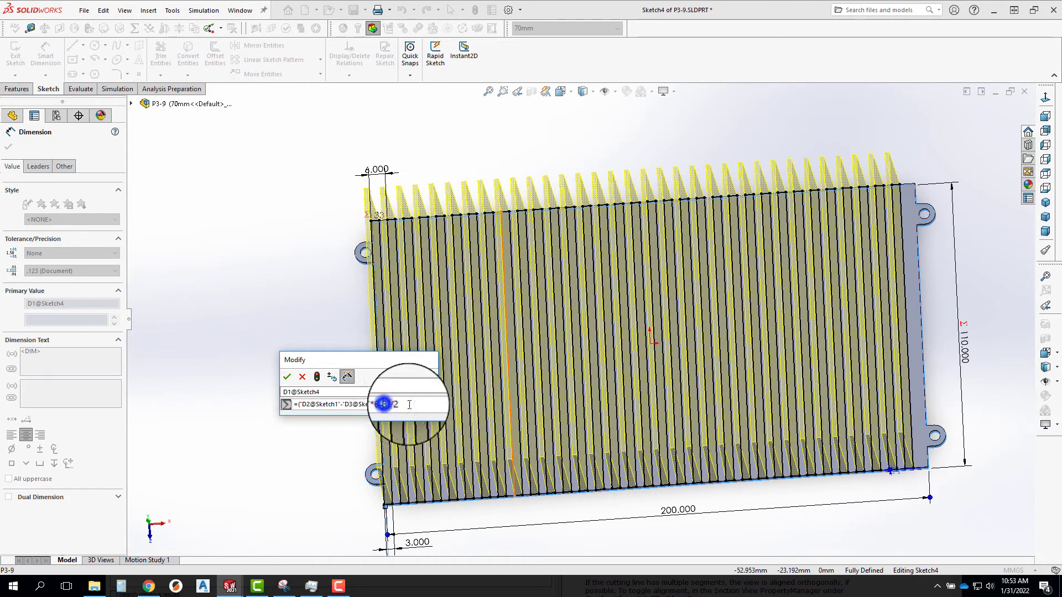
{"action": "key", "text": "BackSpace"}
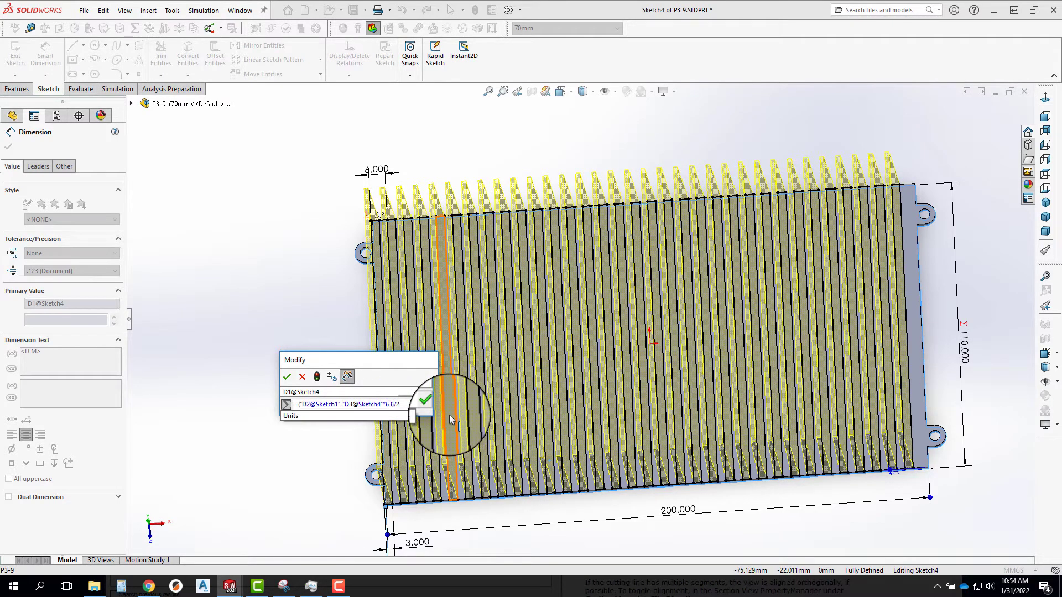
{"action": "type", "text": "+"}
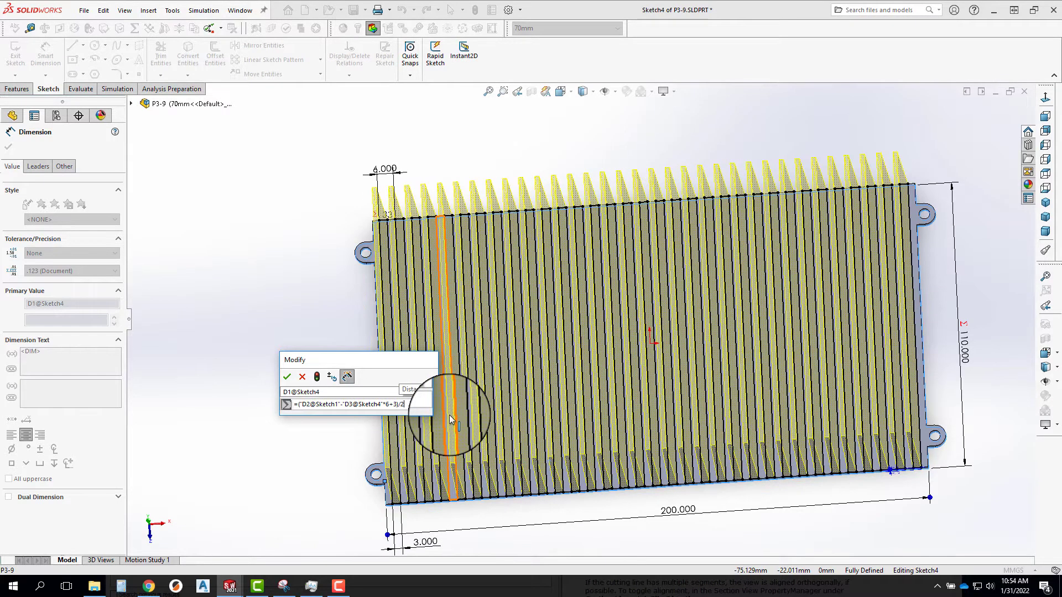
{"action": "left_click", "coordinate": [286, 374]}
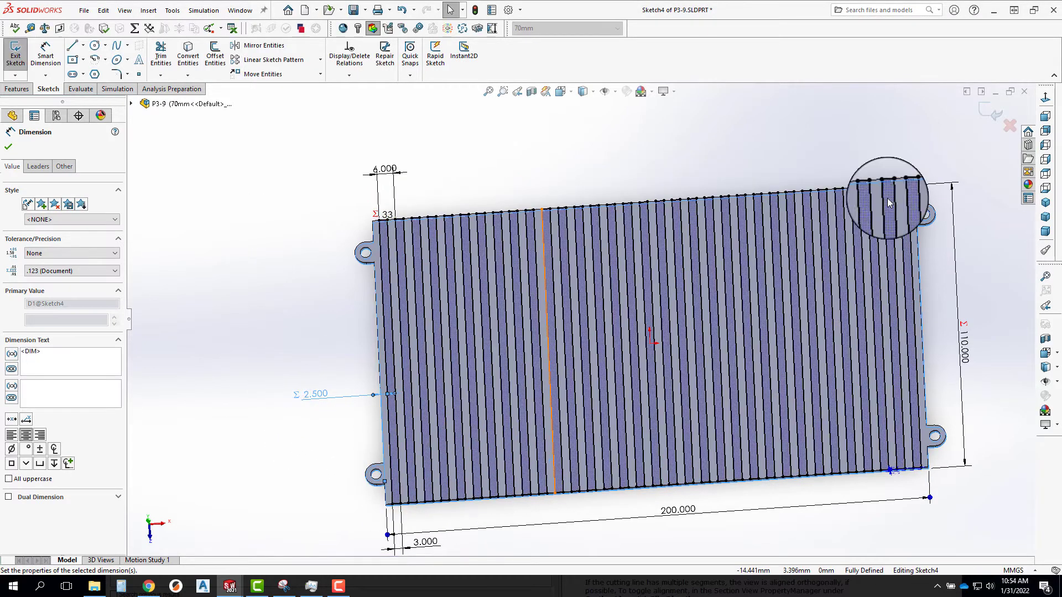
{"action": "left_click", "coordinate": [997, 114]}
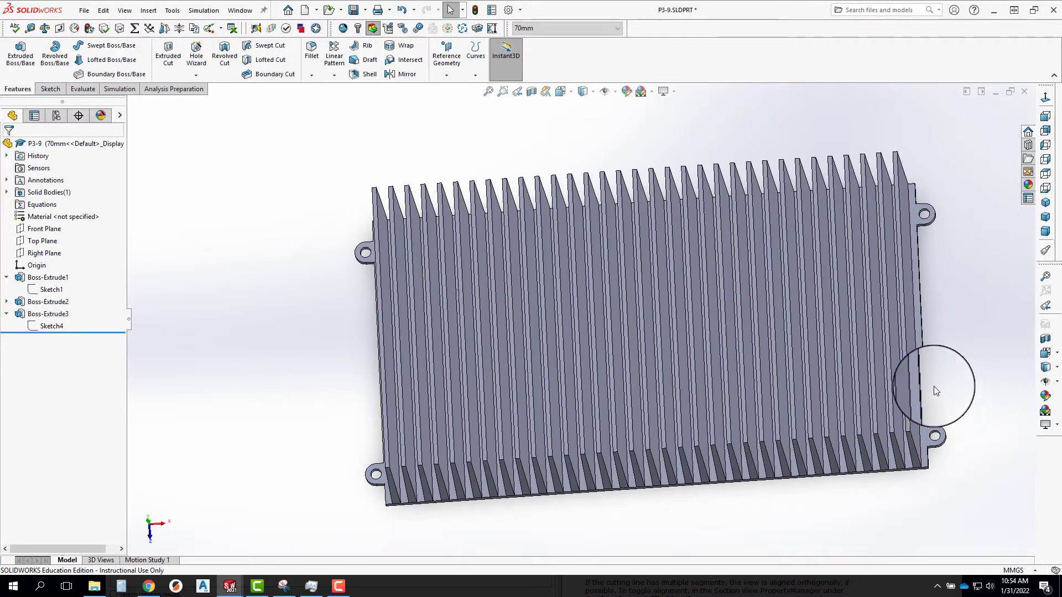
Display the dimensions of Sketch1 under Boss-Extrude1 and set the base plate's length to 120 mm.
{"action": "mouse_move", "coordinate": [874, 421]}
{"action": "middle_mouse_down"}
{"action": "mouse_move", "coordinate": [929, 416]}
{"action": "mouse_move", "coordinate": [864, 417]}
{"action": "middle_mouse_up"}
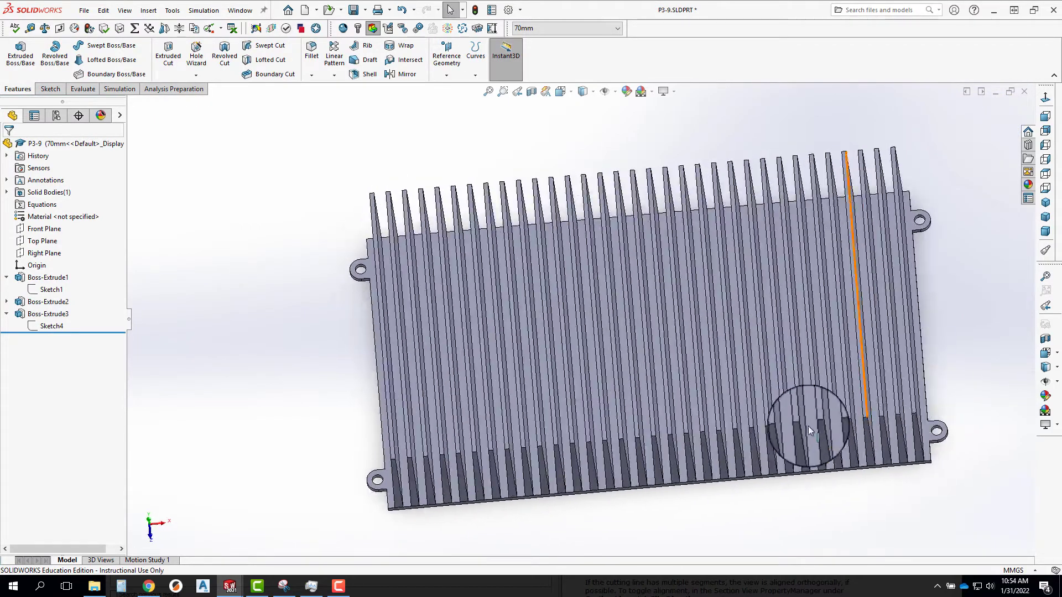
{"action": "scroll", "coordinate": [778, 441], "scroll_direction": "up", "scroll_amount": 5}
{"action": "left_click", "coordinate": [51, 289]}
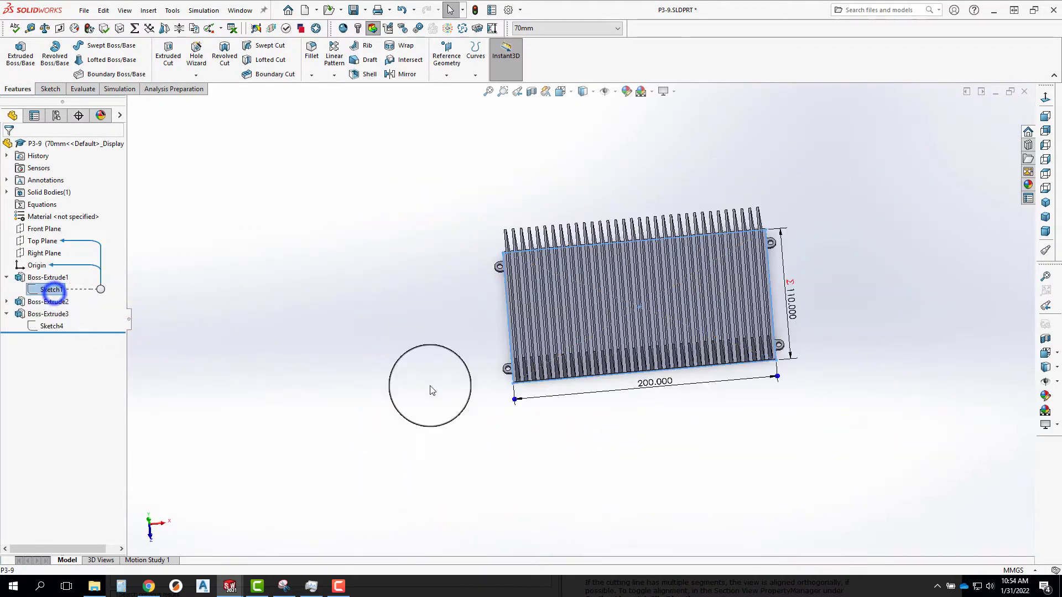
{"action": "double_click", "coordinate": [661, 387]}
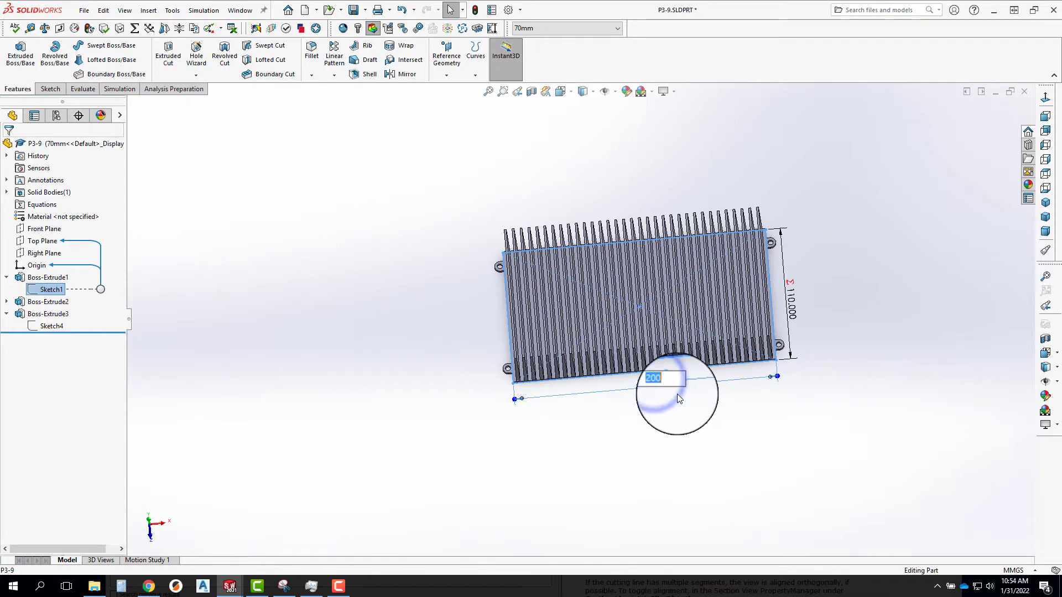
{"action": "scroll", "coordinate": [742, 353], "scroll_direction": "down", "scroll_amount": 7}
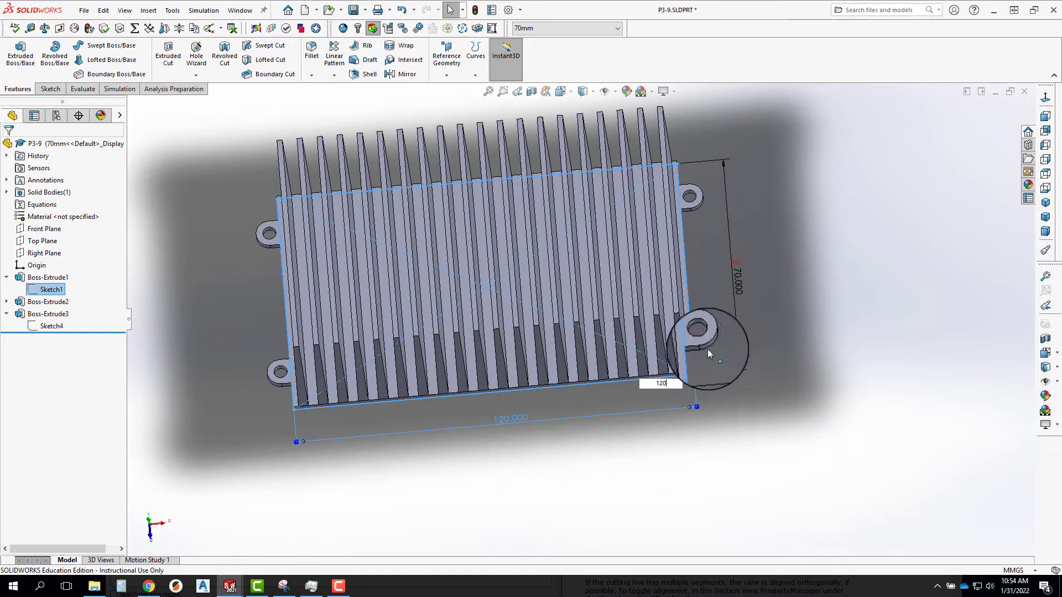
Set the base plate's length to 1300 mm and inspect the fins along the plate's end.
{"action": "scroll", "coordinate": [390, 380], "scroll_direction": "up", "scroll_amount": 2}
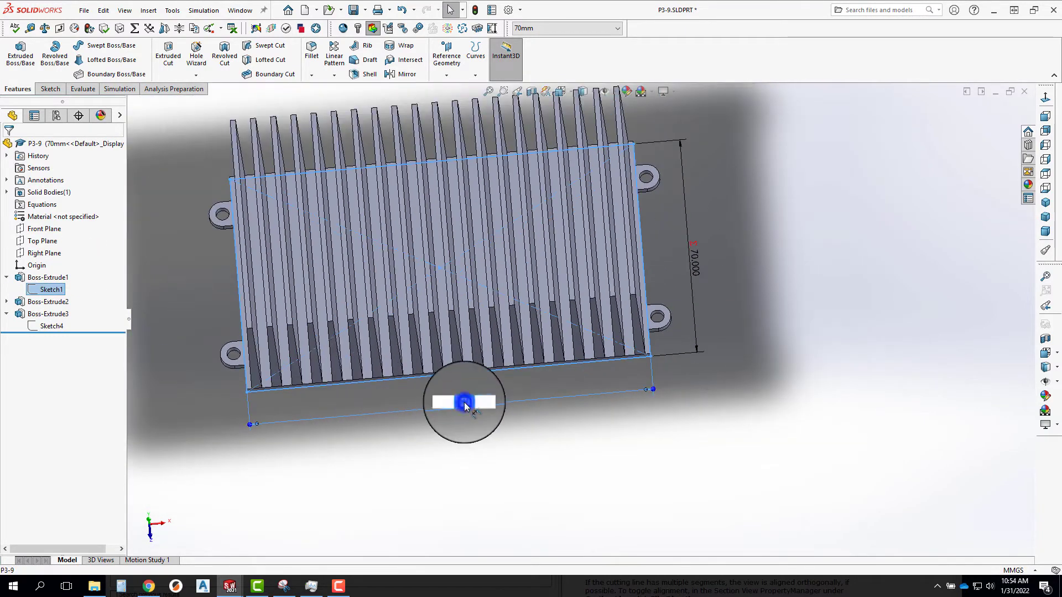
{"action": "type", "text": "10"}
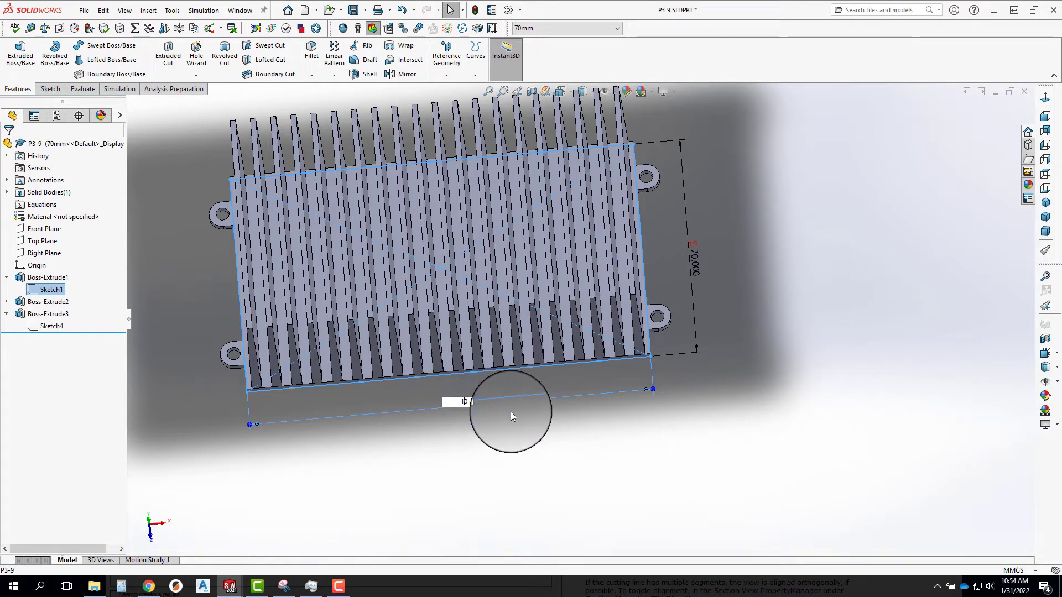
{"action": "type", "text": "30"}
{"action": "key", "text": "Return"}
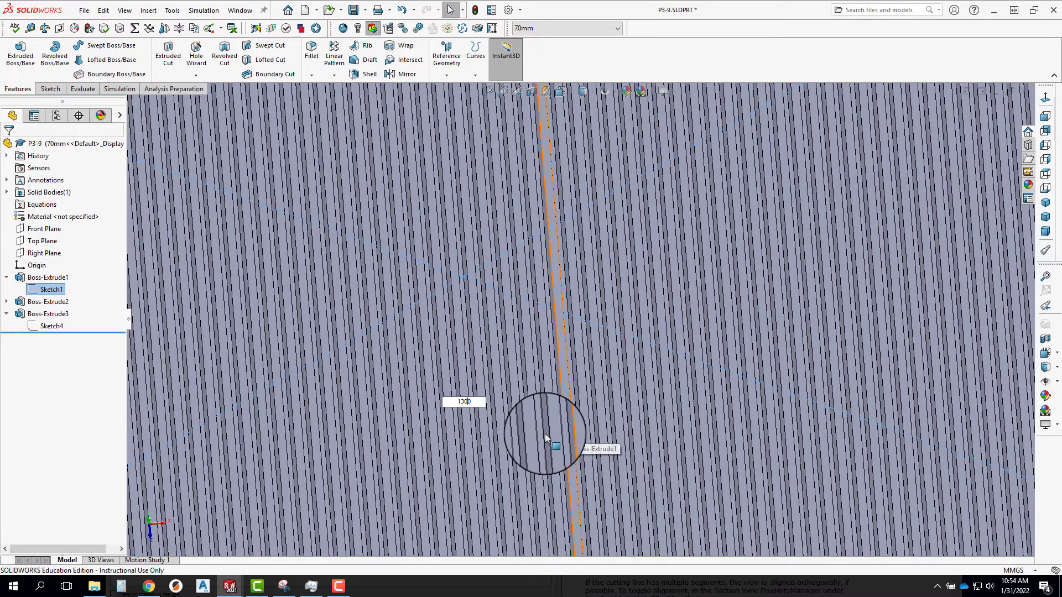
{"action": "scroll", "coordinate": [595, 421], "scroll_direction": "down", "scroll_amount": 3}
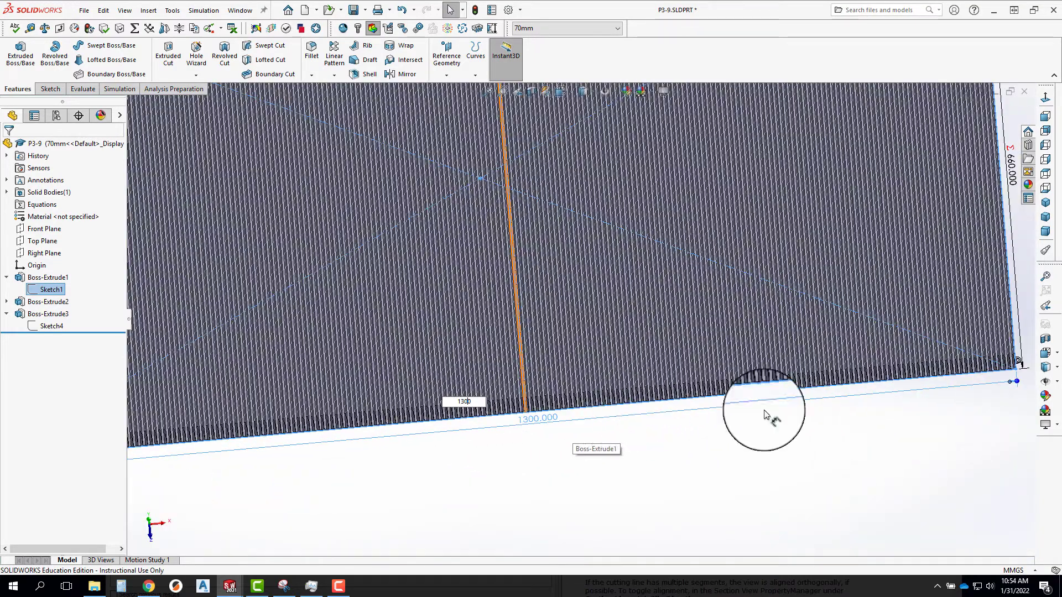
{"action": "scroll", "coordinate": [1021, 355], "scroll_direction": "down", "scroll_amount": 3}
{"action": "scroll", "coordinate": [934, 371], "scroll_direction": "down", "scroll_amount": 3}
{"action": "scroll", "coordinate": [758, 362], "scroll_direction": "up", "scroll_amount": 8}
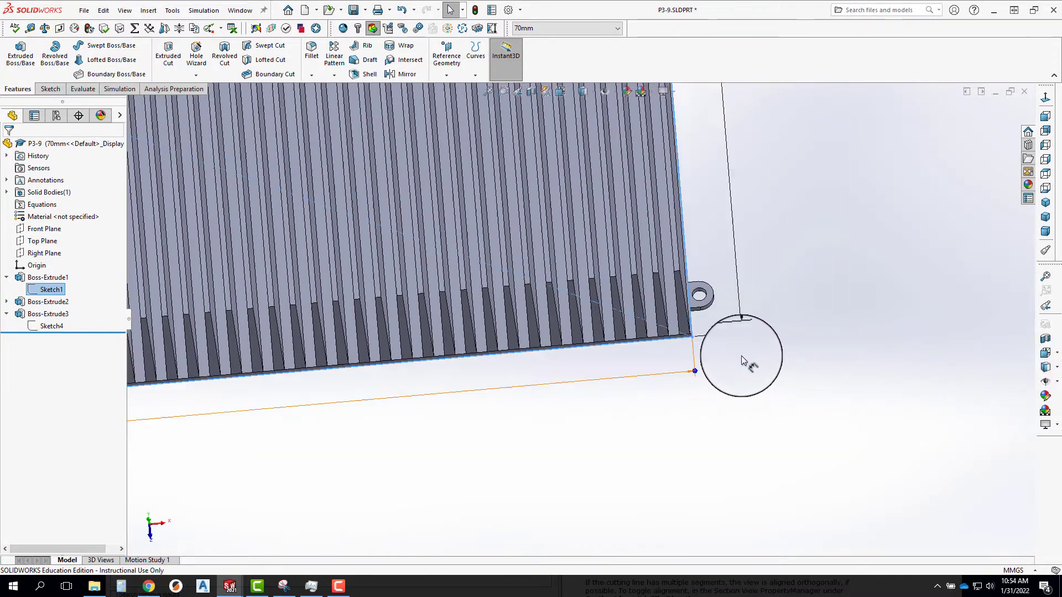
Set the base plate's length back to 120 mm and clear the sketch selection.
{"action": "double_click", "coordinate": [228, 362]}
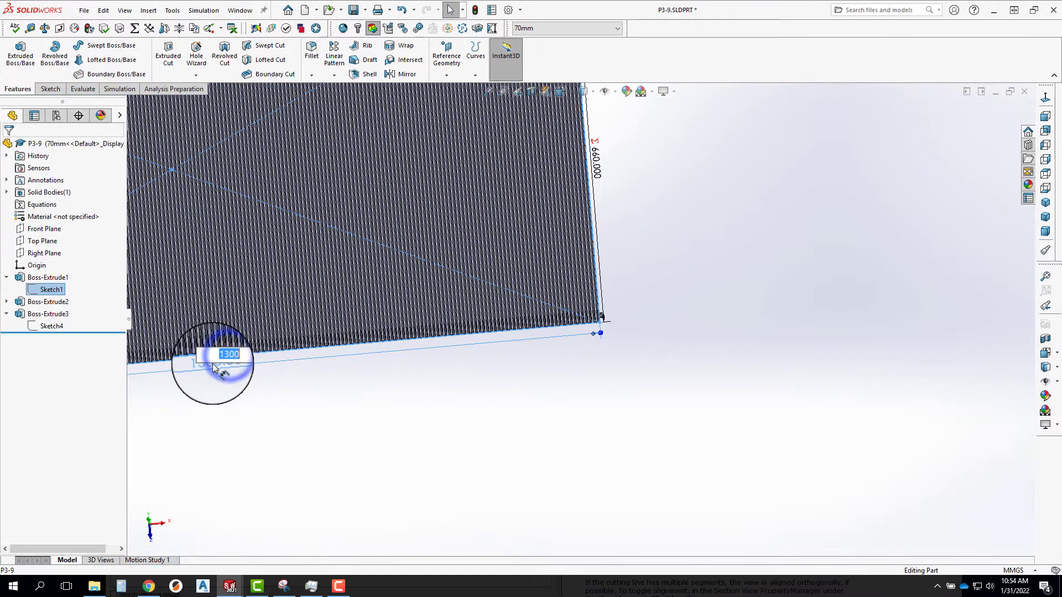
{"action": "type", "text": "1"}
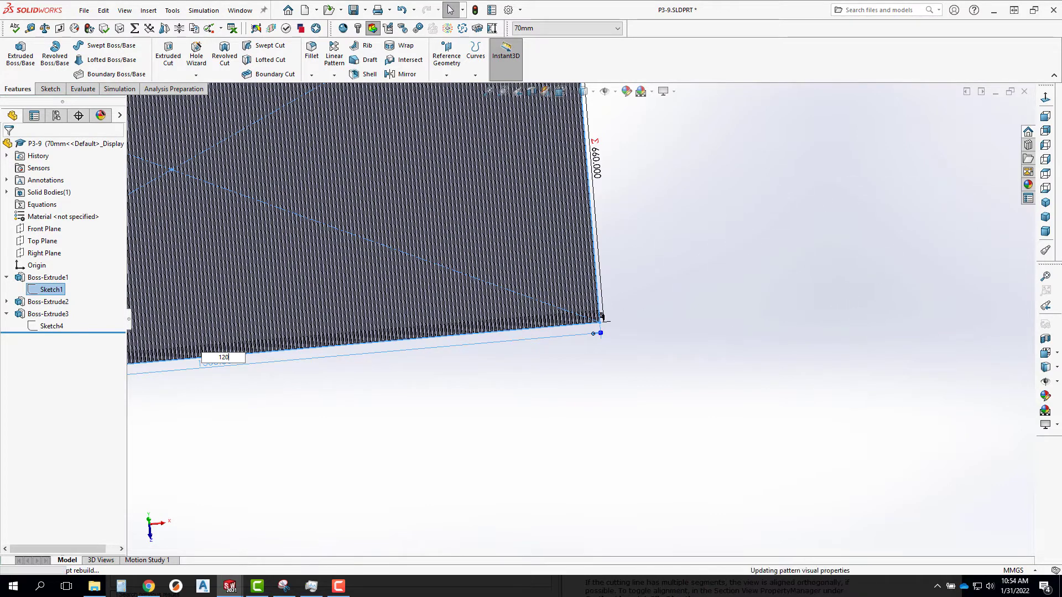
{"action": "scroll", "coordinate": [224, 244], "scroll_direction": "up", "scroll_amount": 3}
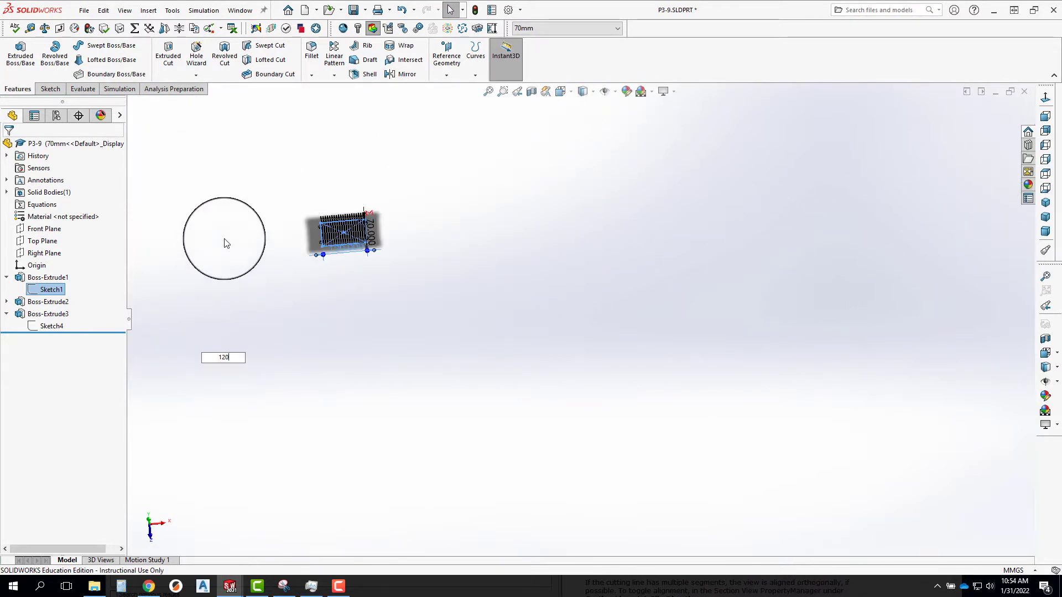
{"action": "scroll", "coordinate": [370, 239], "scroll_direction": "up", "scroll_amount": 2}
{"action": "middle_click_drag", "start_coordinate": [366, 272], "coordinate": [378, 228]}
{"action": "left_click", "coordinate": [534, 246]}
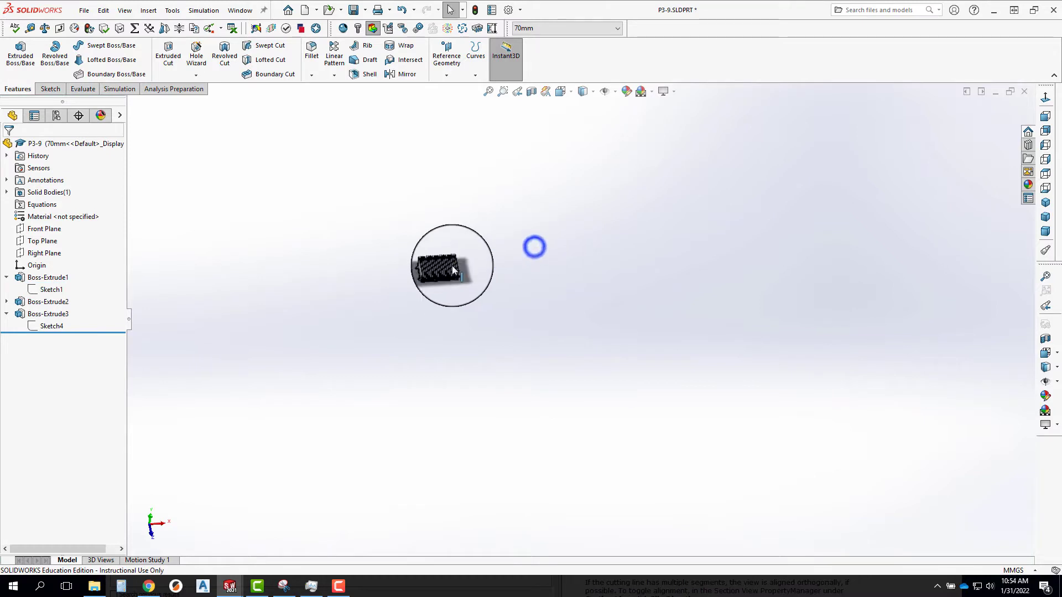
Open Boss-Extrude3, the fin extrusion, for feature editing.
{"action": "scroll", "coordinate": [474, 293], "scroll_direction": "down", "scroll_amount": 3}
{"action": "middle_click_drag", "start_coordinate": [473, 293], "coordinate": [429, 300]}
{"action": "scroll", "coordinate": [468, 296], "scroll_direction": "down", "scroll_amount": 4}
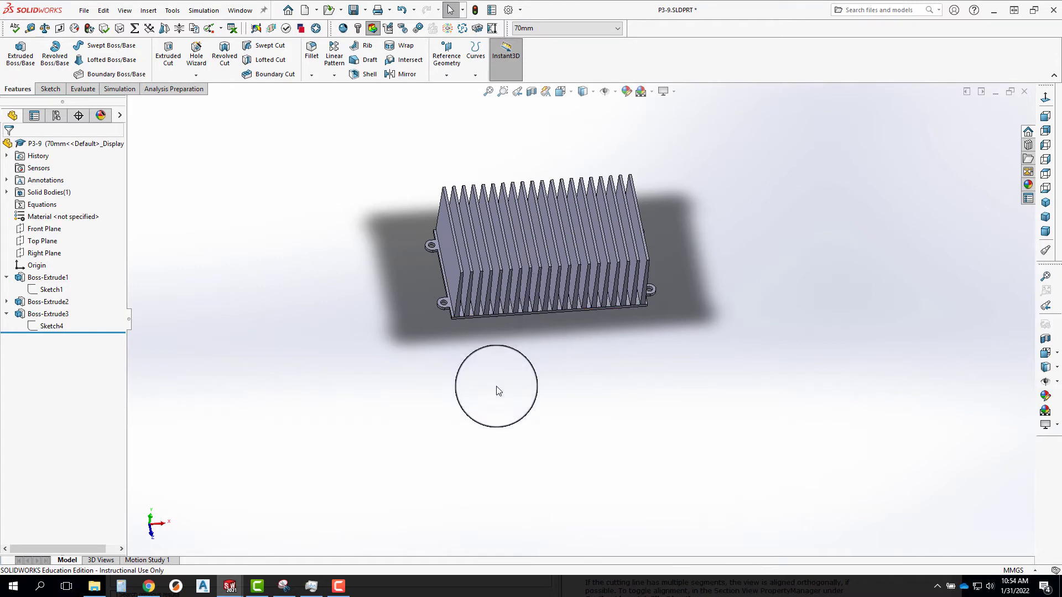
{"action": "middle_click_drag", "start_coordinate": [561, 363], "coordinate": [470, 254]}
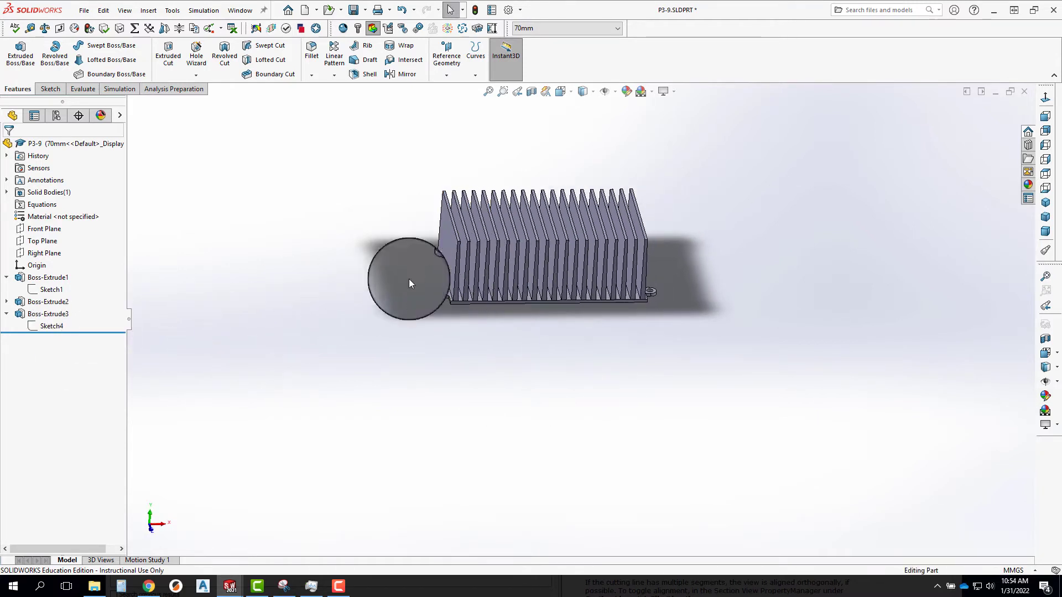
{"action": "middle_click_drag", "start_coordinate": [448, 283], "coordinate": [429, 294]}
{"action": "left_click", "coordinate": [22, 314]}
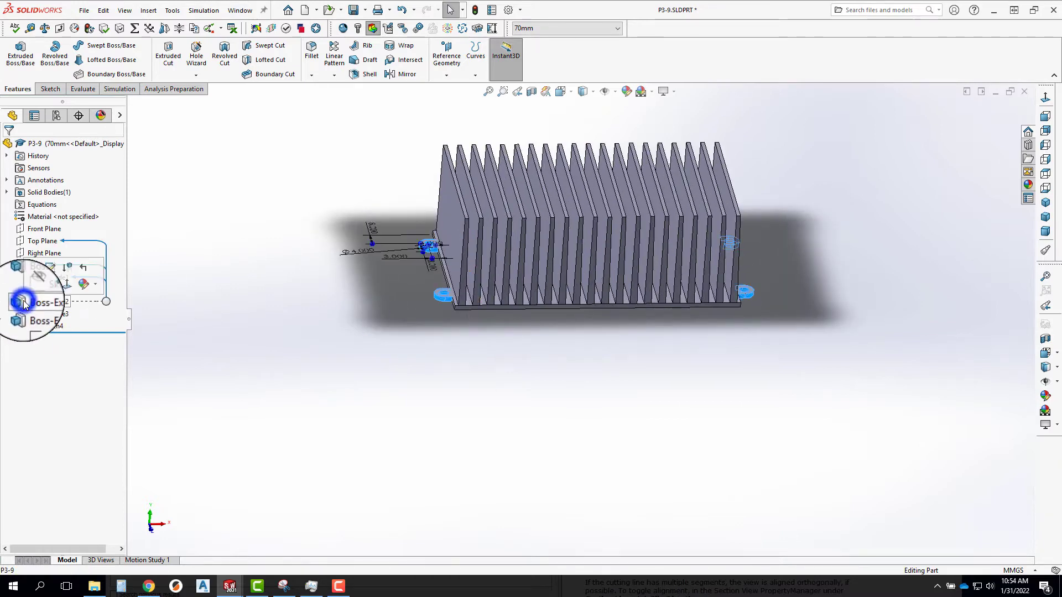
{"action": "left_click", "coordinate": [22, 314]}
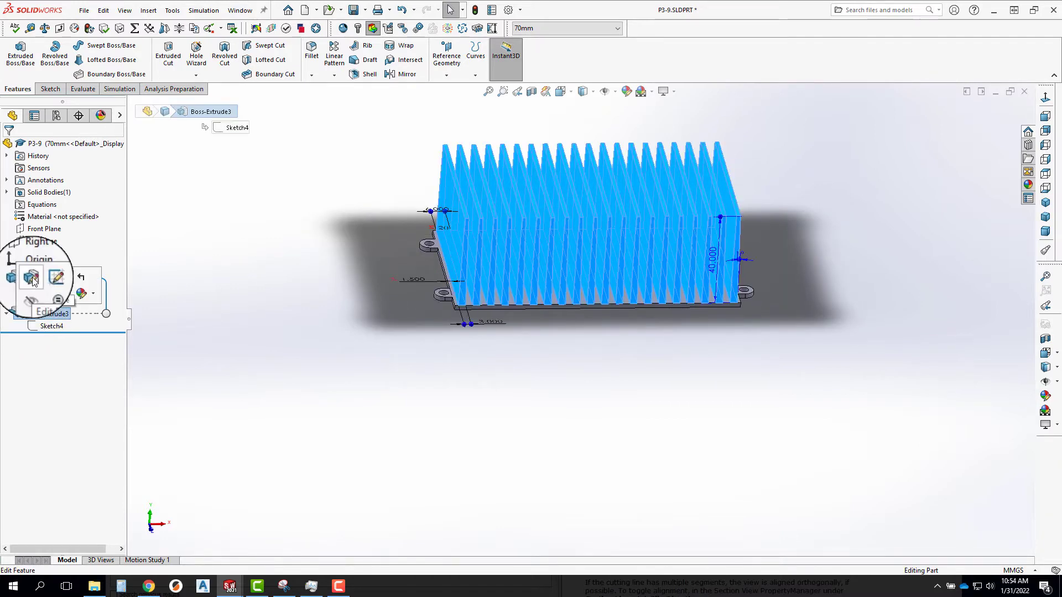
{"action": "left_click", "coordinate": [32, 277]}
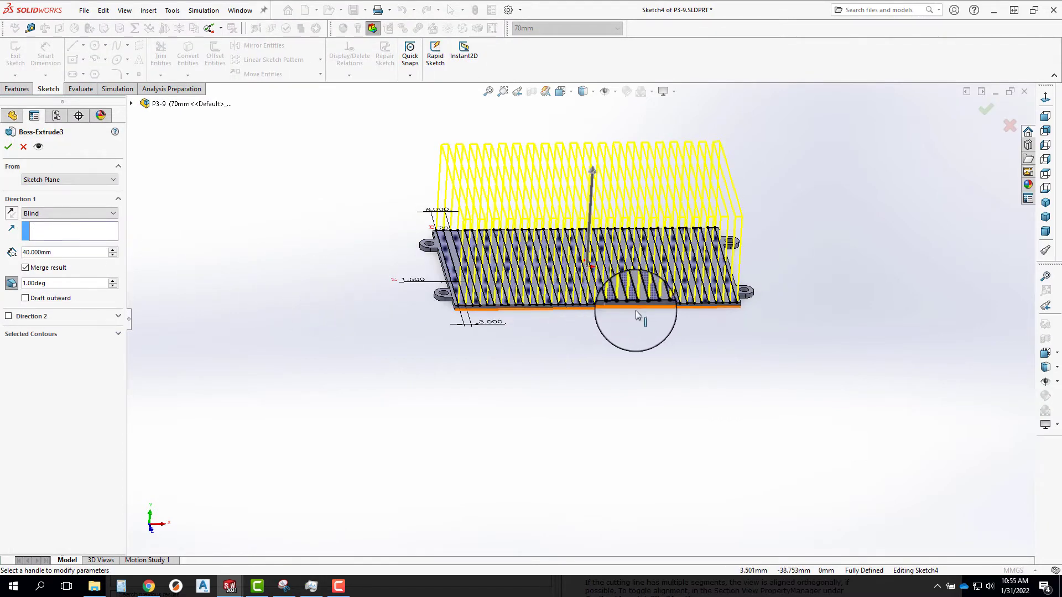
Try to start an equation for the fin extrusion's depth and pick the base plate's geometry as its reference.
{"action": "left_click", "coordinate": [50, 253]}
{"action": "left_click_drag", "start_coordinate": [56, 253], "coordinate": [2, 250]}
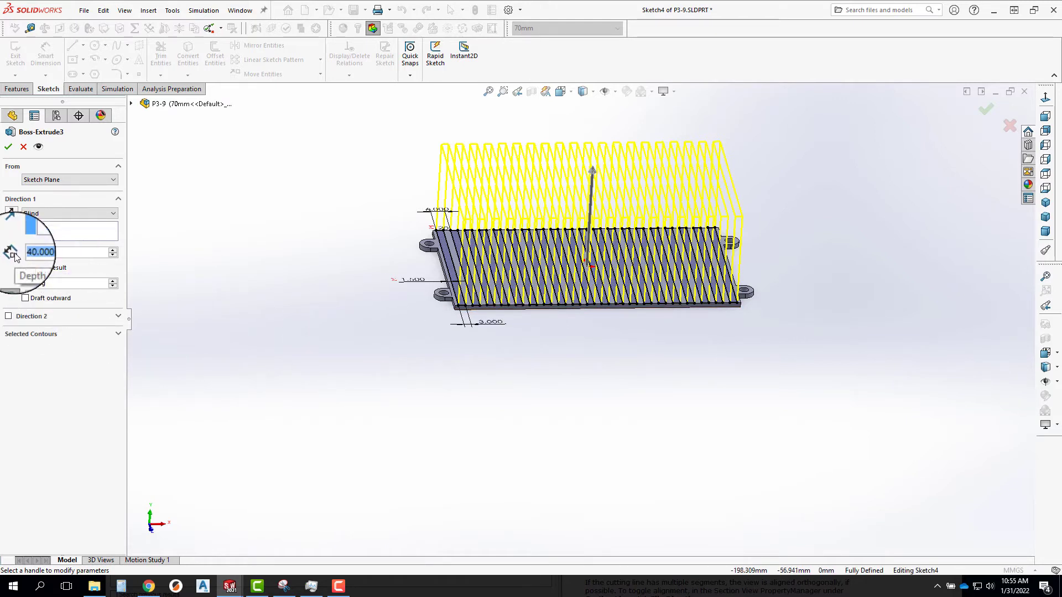
{"action": "left_click", "coordinate": [393, 334]}
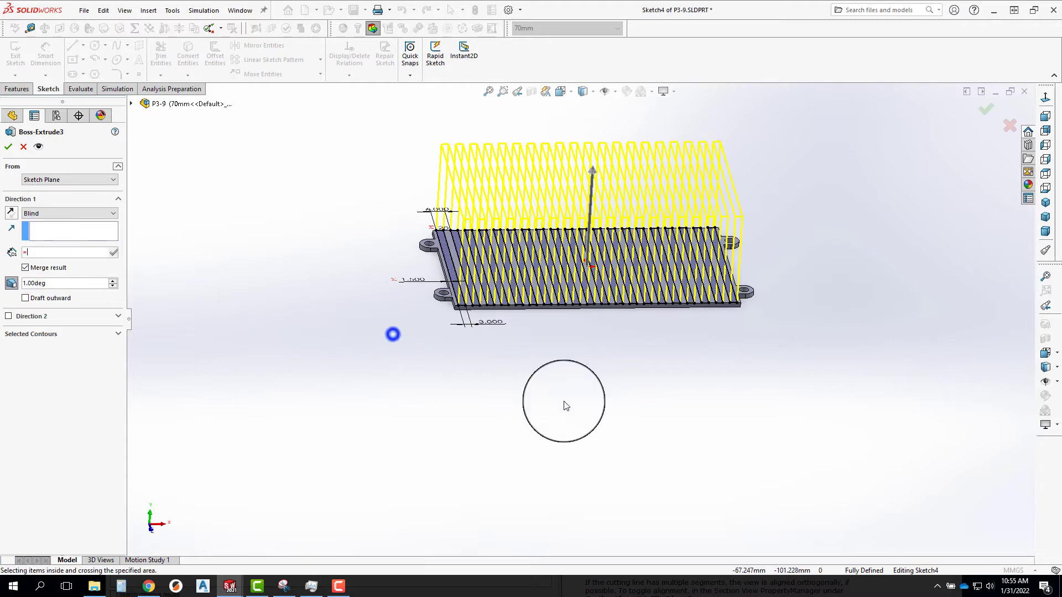
{"action": "middle_click_drag", "start_coordinate": [636, 401], "coordinate": [634, 237]}
{"action": "middle_click_drag", "start_coordinate": [657, 308], "coordinate": [523, 302]}
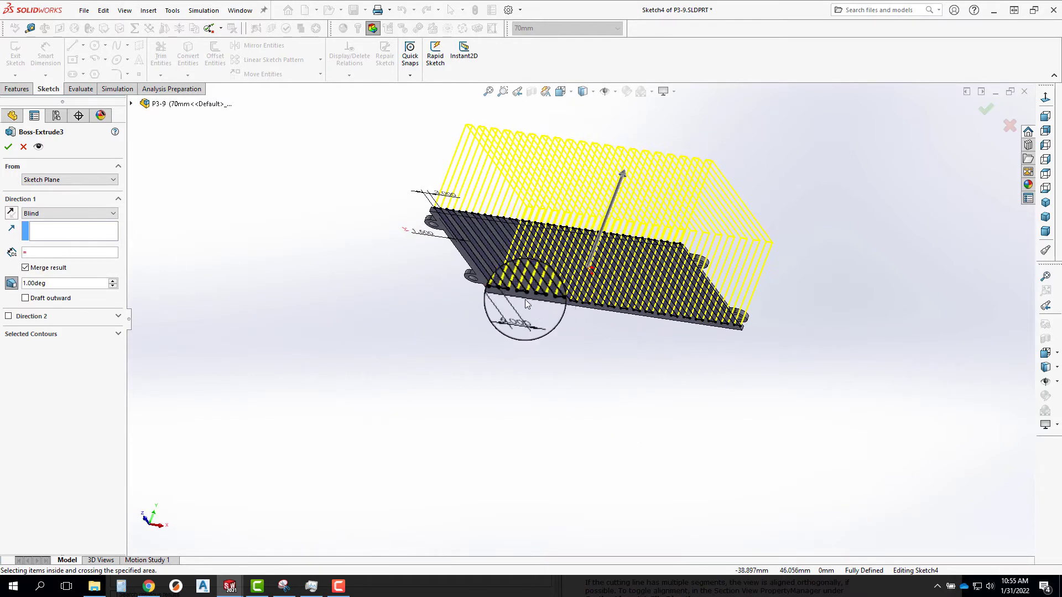
{"action": "scroll", "coordinate": [587, 318], "scroll_direction": "down", "scroll_amount": 2}
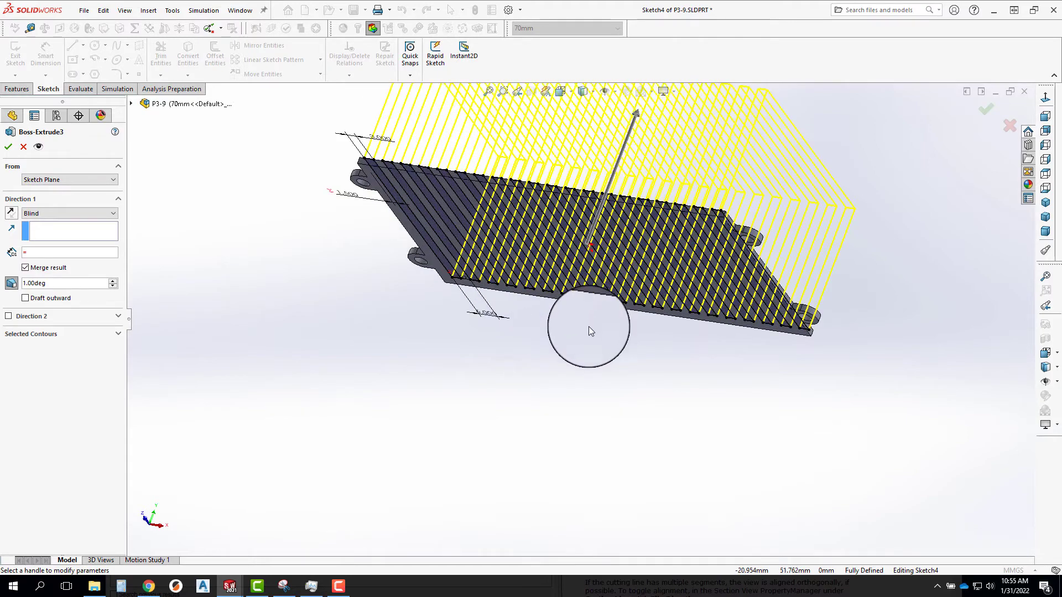
{"action": "scroll", "coordinate": [509, 312], "scroll_direction": "down", "scroll_amount": 3}
{"action": "left_click", "coordinate": [479, 271]}
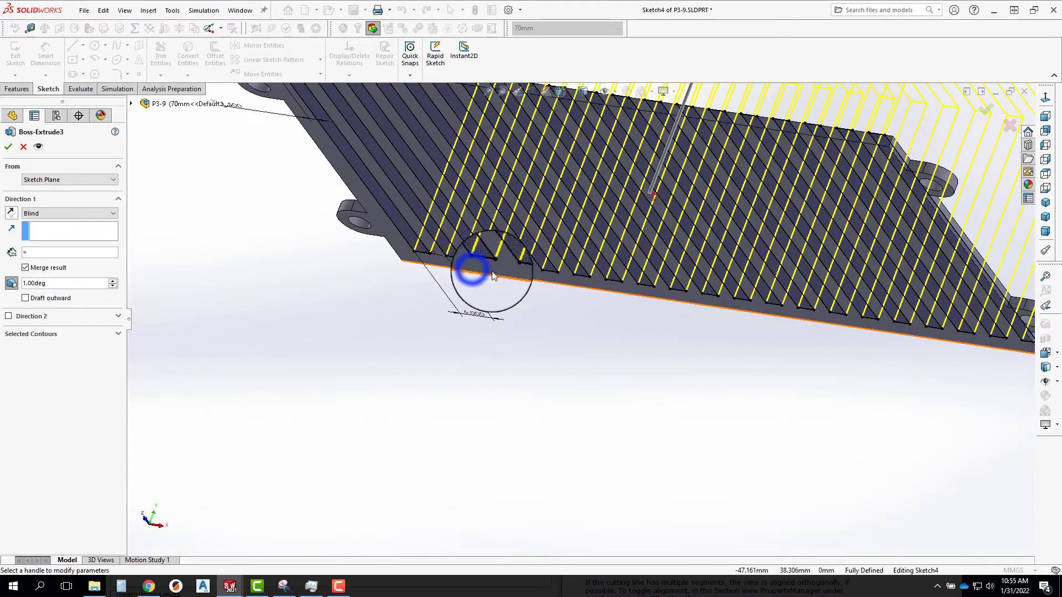
{"action": "scroll", "coordinate": [553, 285], "scroll_direction": "up", "scroll_amount": 3}
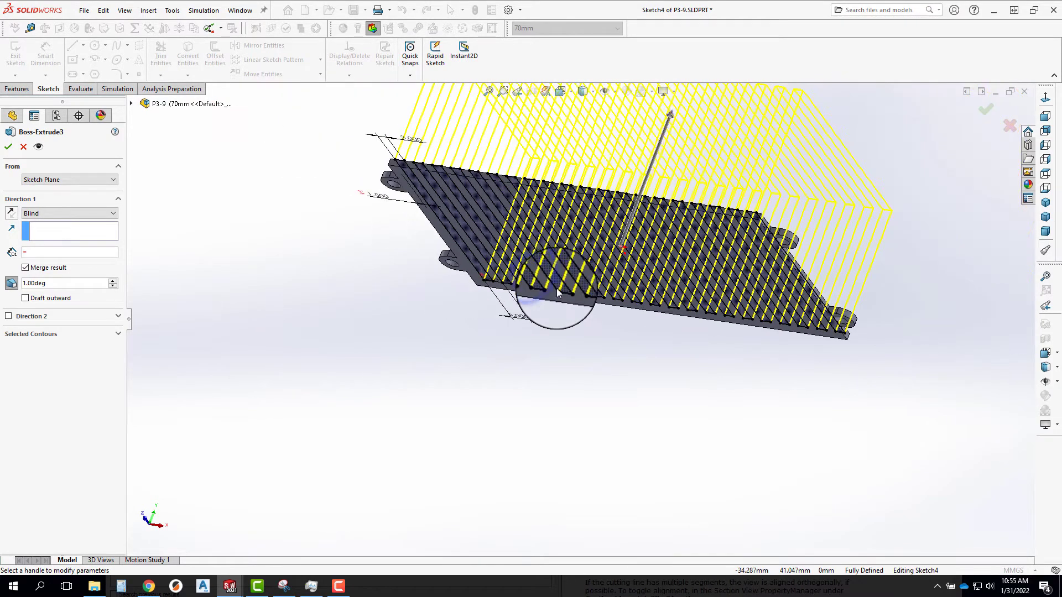
Show Sketch1 of Boss-Extrude1 in the view while the fin extrusion is being edited.
{"action": "left_click", "coordinate": [397, 170]}
{"action": "left_click", "coordinate": [137, 105]}
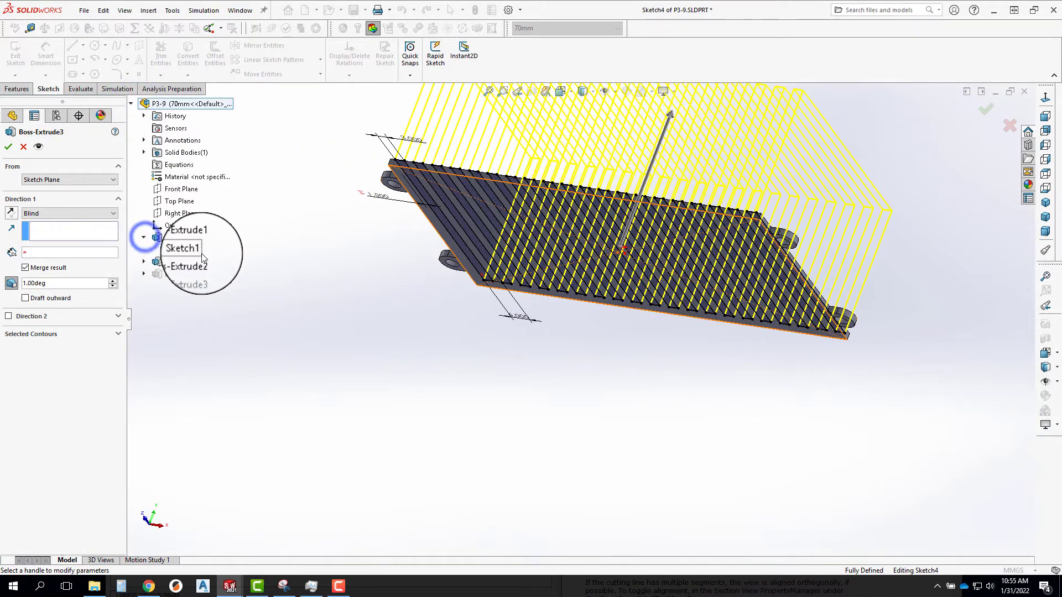
{"action": "left_click", "coordinate": [188, 253]}
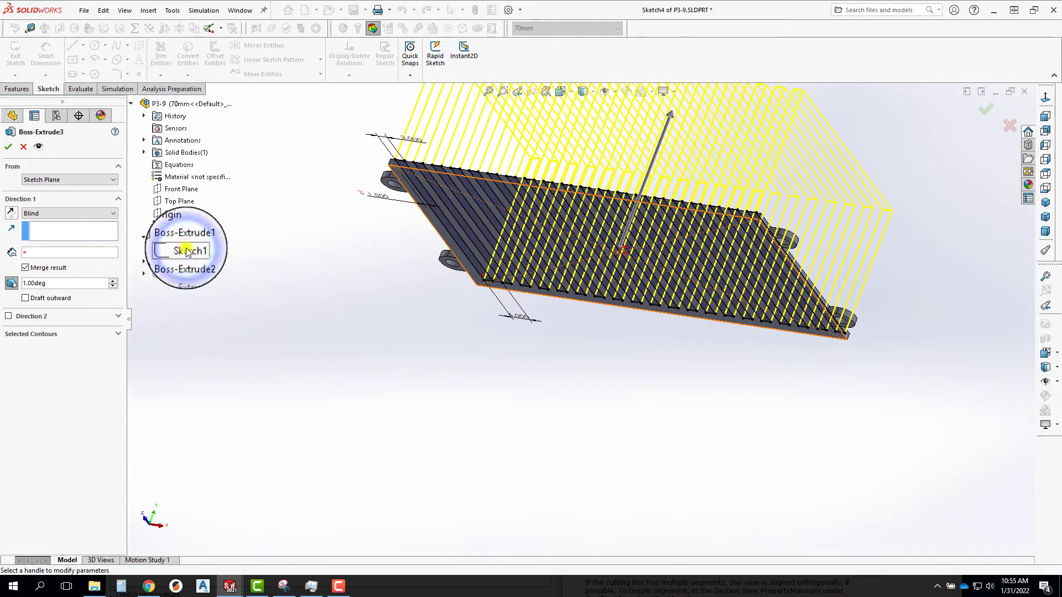
{"action": "right_click", "coordinate": [188, 253]}
{"action": "left_click", "coordinate": [202, 270]}
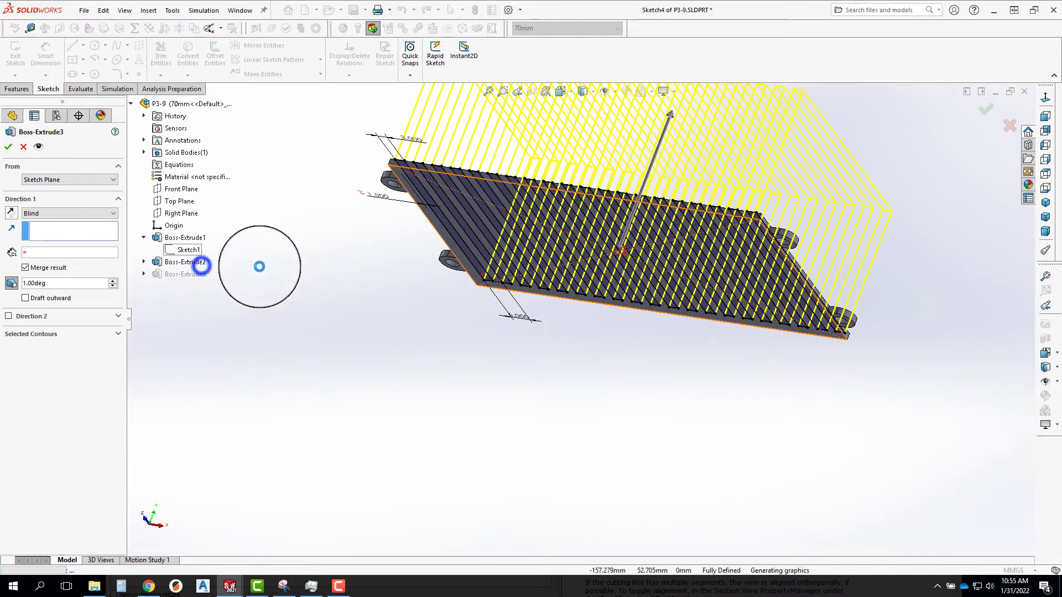
Try Instant2D and the Up To Vertex end condition on the fin extrusion, then leave its feature edit.
{"action": "mouse_move", "coordinate": [540, 325]}
{"action": "middle_mouse_down"}
{"action": "mouse_move", "coordinate": [422, 316]}
{"action": "mouse_move", "coordinate": [460, 305]}
{"action": "mouse_move", "coordinate": [549, 330]}
{"action": "mouse_move", "coordinate": [621, 237]}
{"action": "mouse_move", "coordinate": [408, 261]}
{"action": "mouse_move", "coordinate": [534, 237]}
{"action": "mouse_move", "coordinate": [546, 263]}
{"action": "mouse_move", "coordinate": [542, 210]}
{"action": "mouse_move", "coordinate": [403, 204]}
{"action": "mouse_move", "coordinate": [387, 182]}
{"action": "middle_mouse_up"}
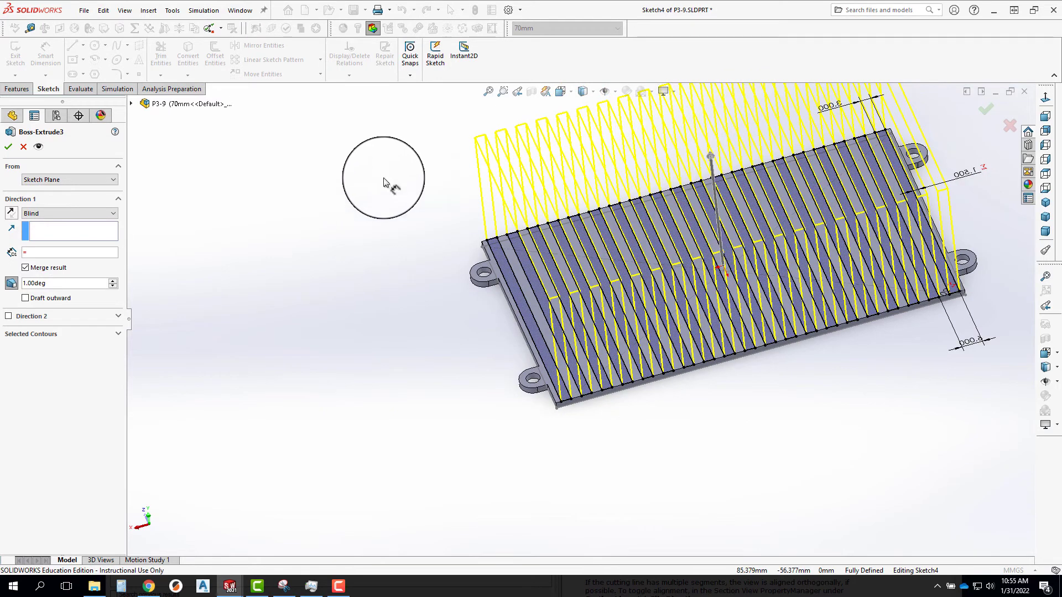
{"action": "left_click", "coordinate": [464, 50]}
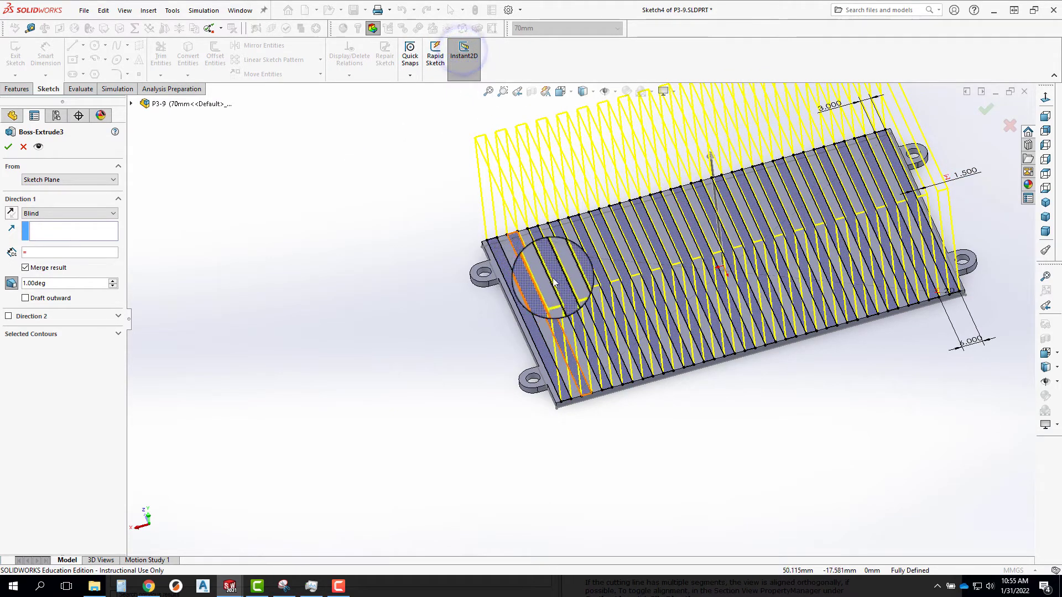
{"action": "scroll", "coordinate": [531, 276], "scroll_direction": "down", "scroll_amount": 2}
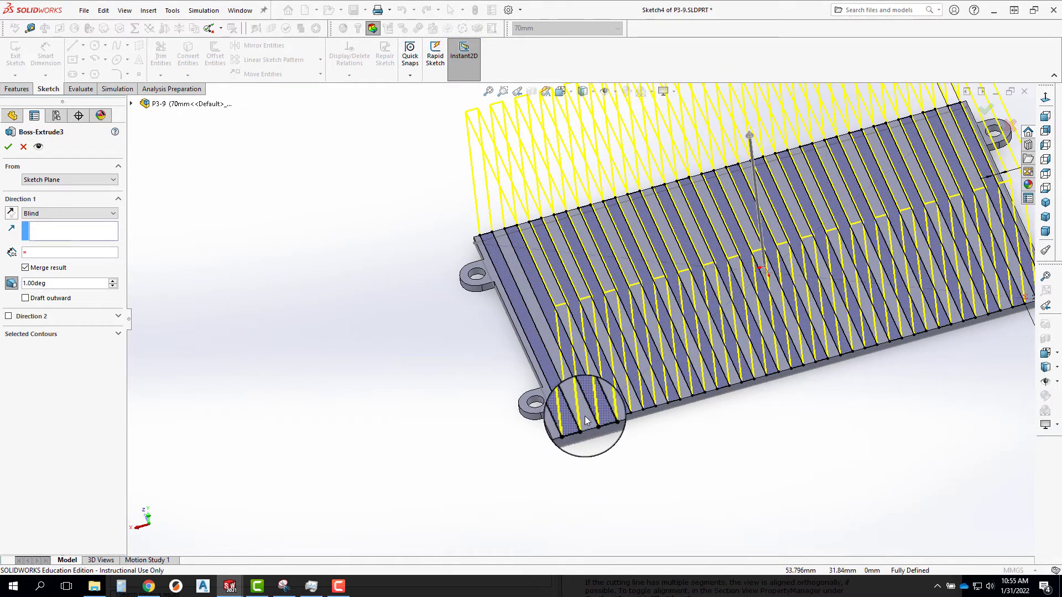
{"action": "middle_click_drag", "start_coordinate": [626, 437], "coordinate": [670, 355]}
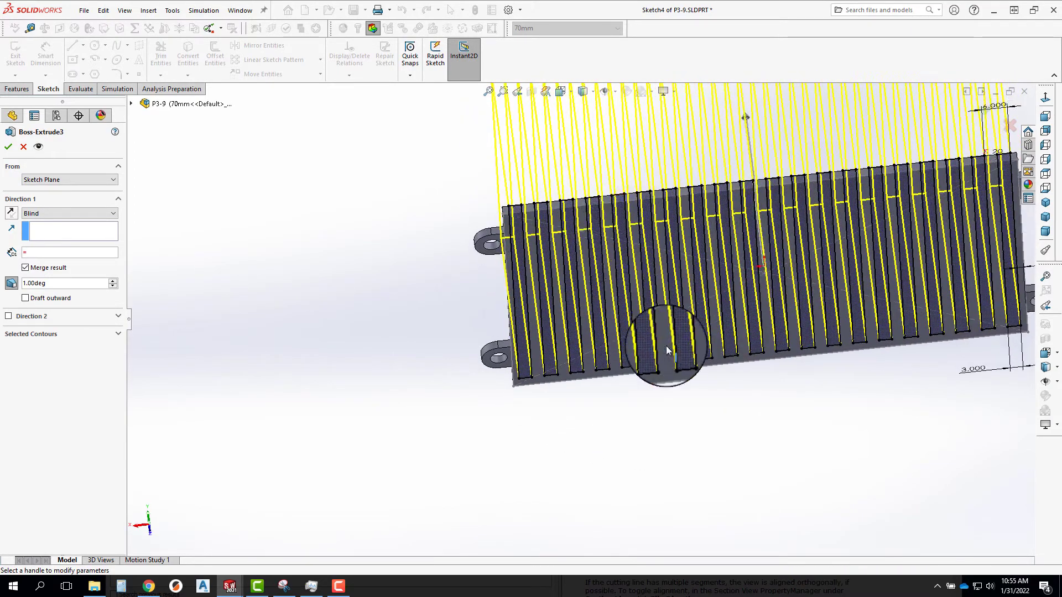
{"action": "left_click", "coordinate": [698, 365]}
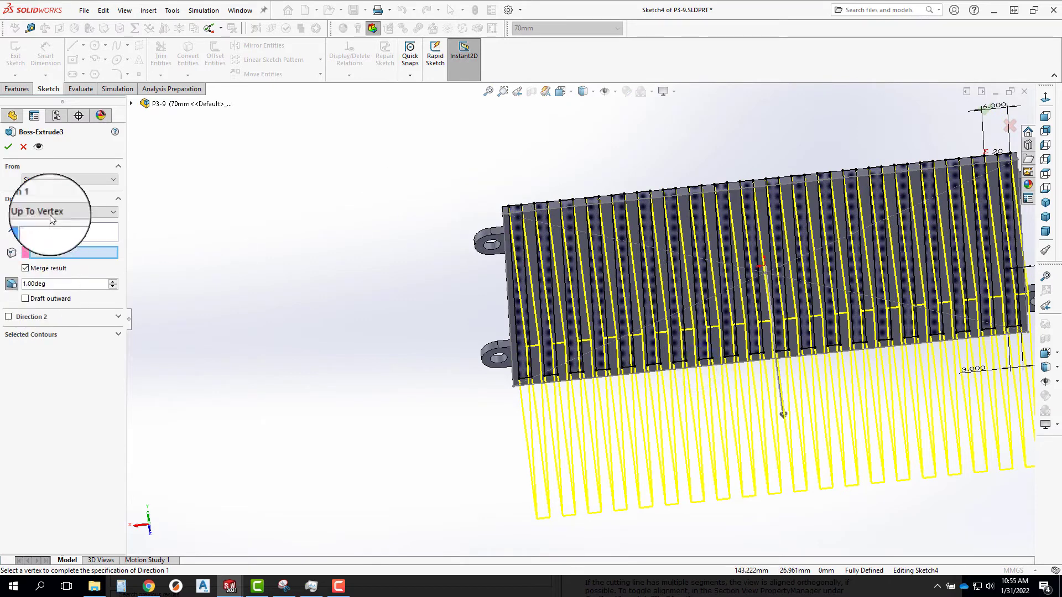
{"action": "left_click", "coordinate": [8, 147]}
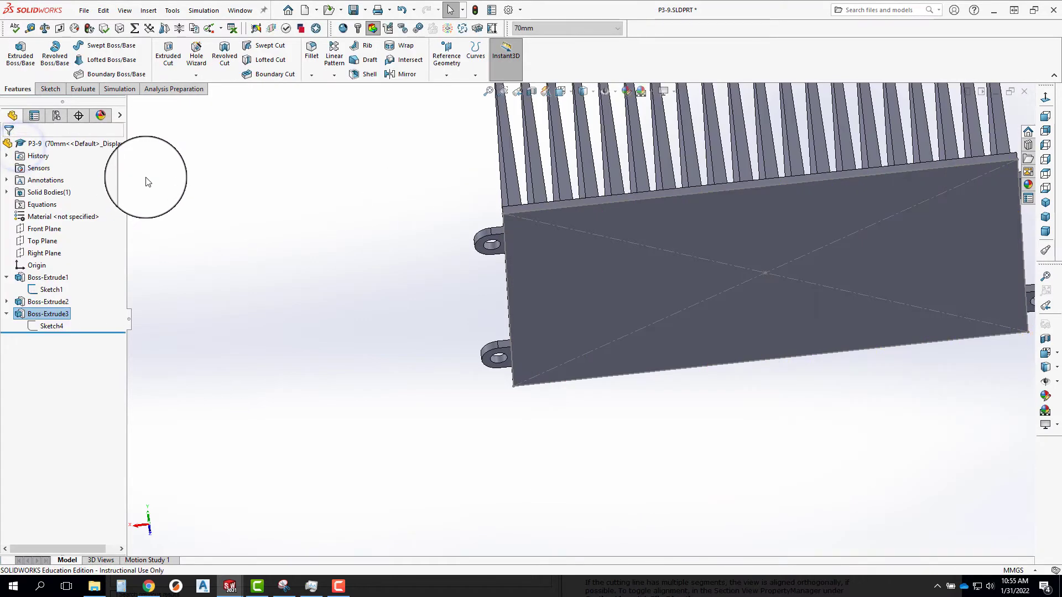
Open Sketch1, the base plate's sketch under Boss-Extrude1, for editing.
{"action": "scroll", "coordinate": [810, 261], "scroll_direction": "up", "scroll_amount": 2}
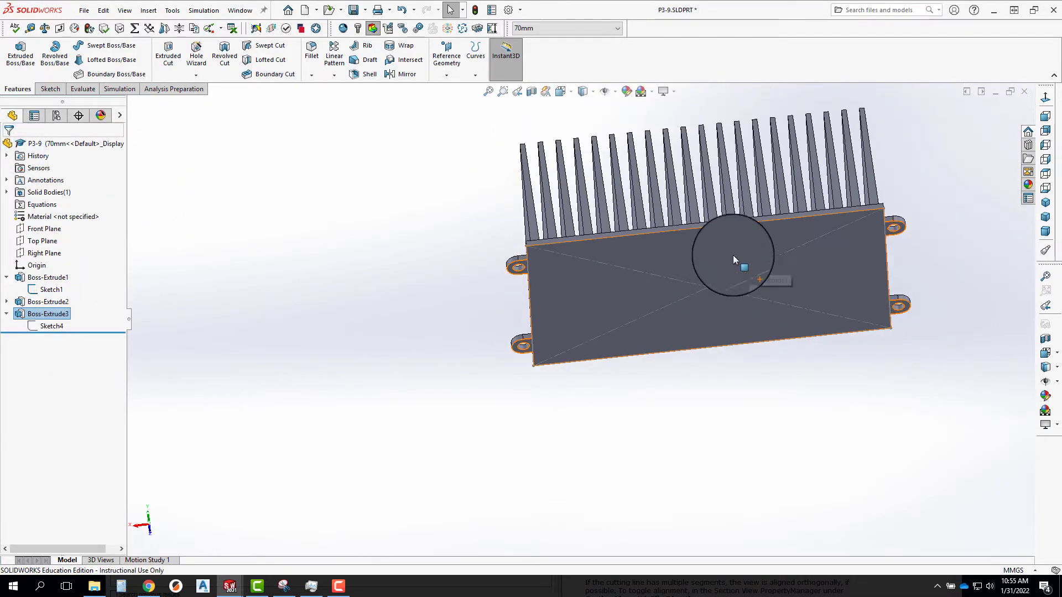
{"action": "middle_click_drag", "start_coordinate": [732, 255], "coordinate": [779, 266]}
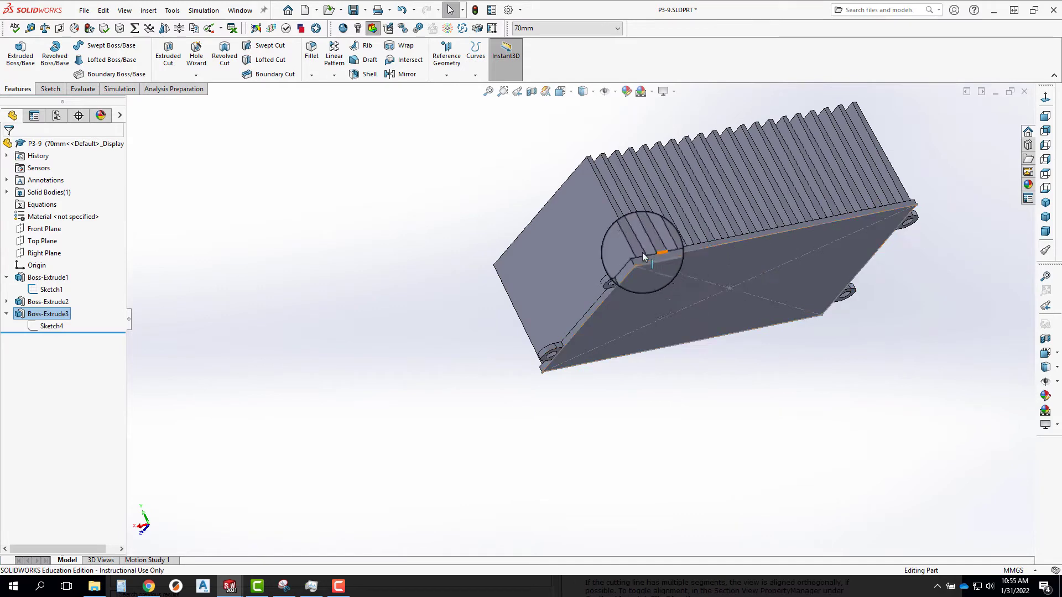
{"action": "left_click", "coordinate": [58, 292]}
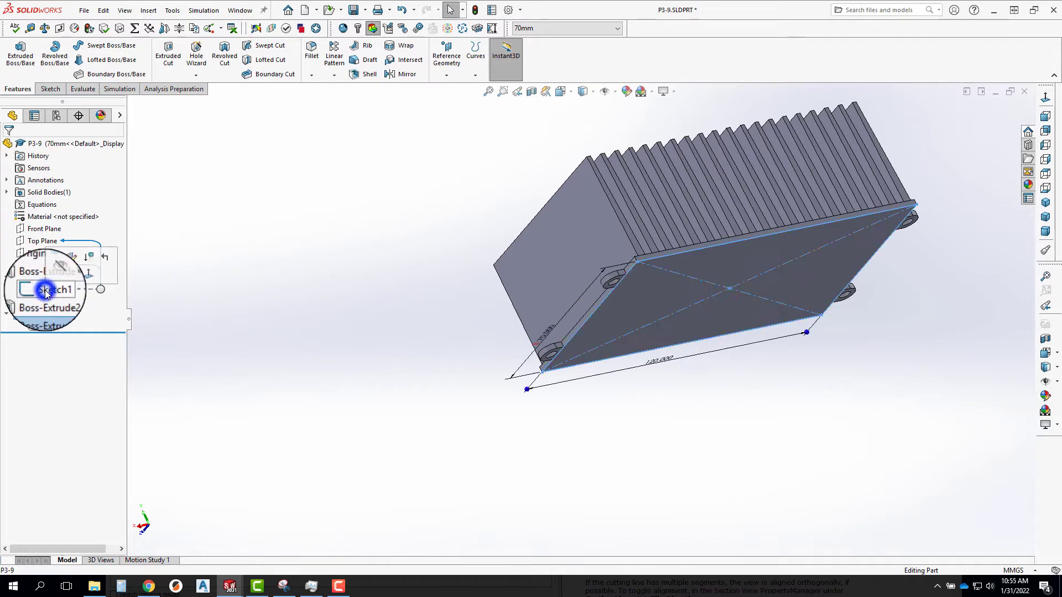
{"action": "left_click", "coordinate": [49, 259]}
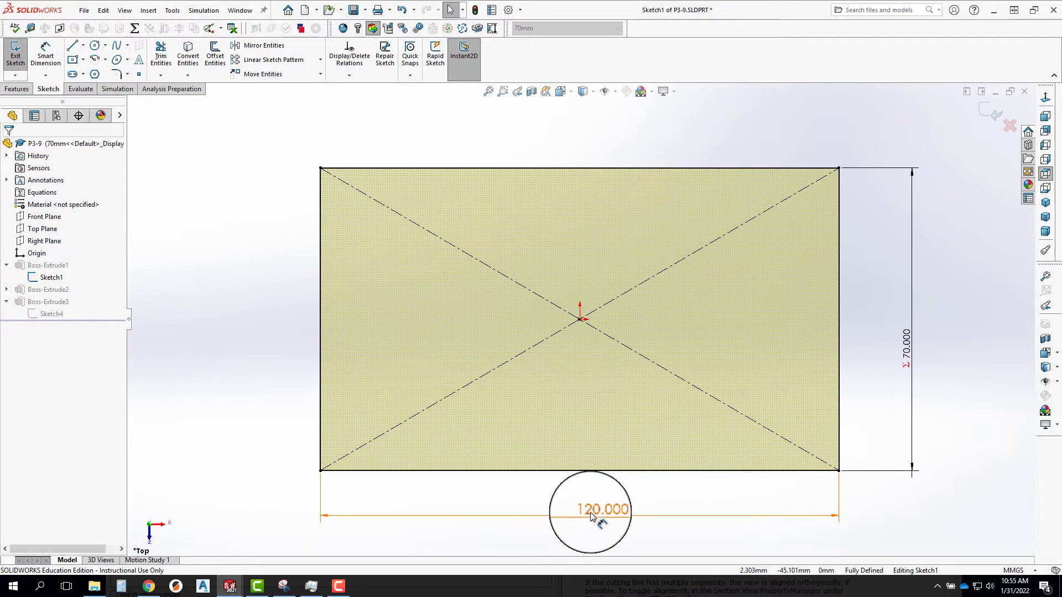
Copy the base plate's length dimension name, D2@Sketch1, from its properties and exit the sketch.
{"action": "left_click", "coordinate": [550, 512]}
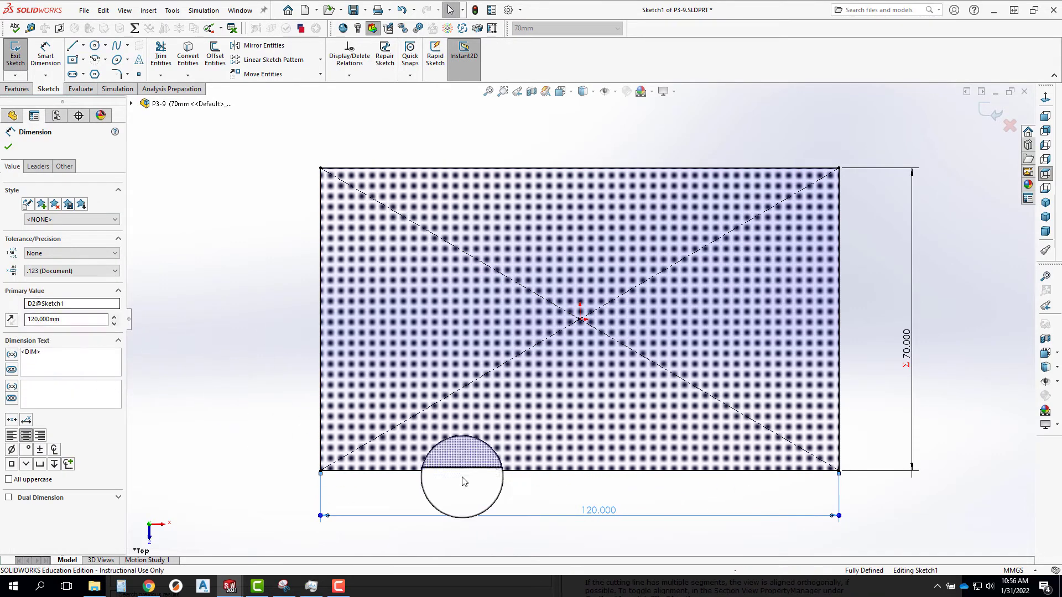
{"action": "left_click", "coordinate": [509, 507]}
{"action": "left_click", "coordinate": [577, 534]}
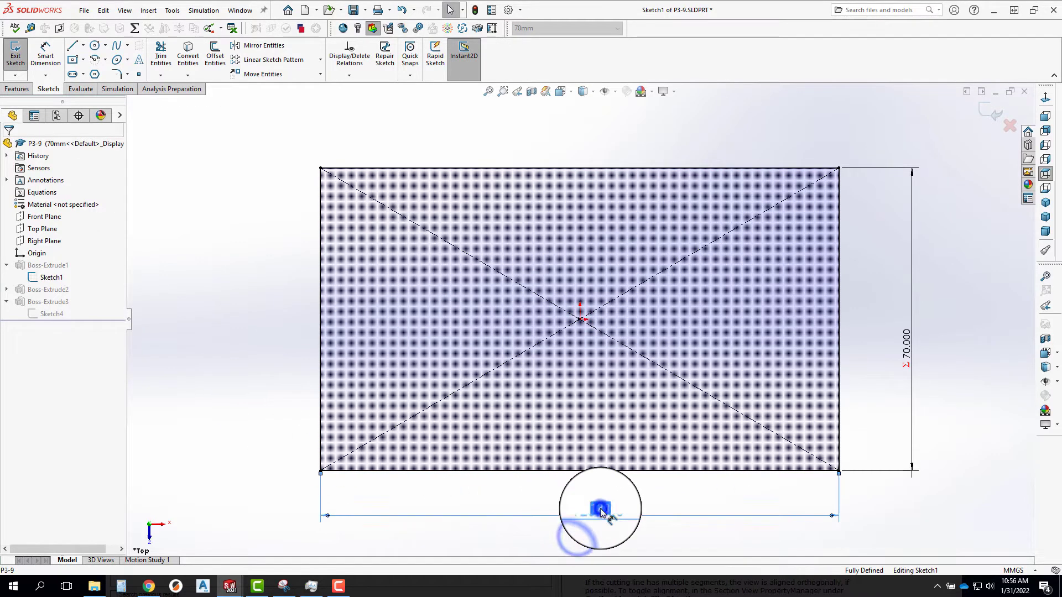
{"action": "left_click", "coordinate": [675, 507]}
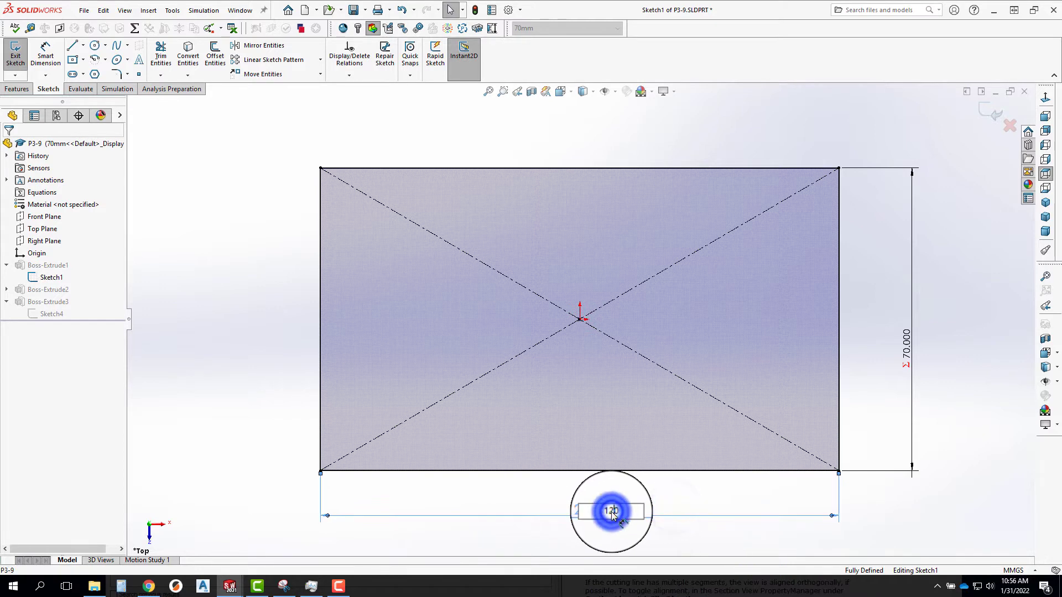
{"action": "left_click", "coordinate": [658, 524]}
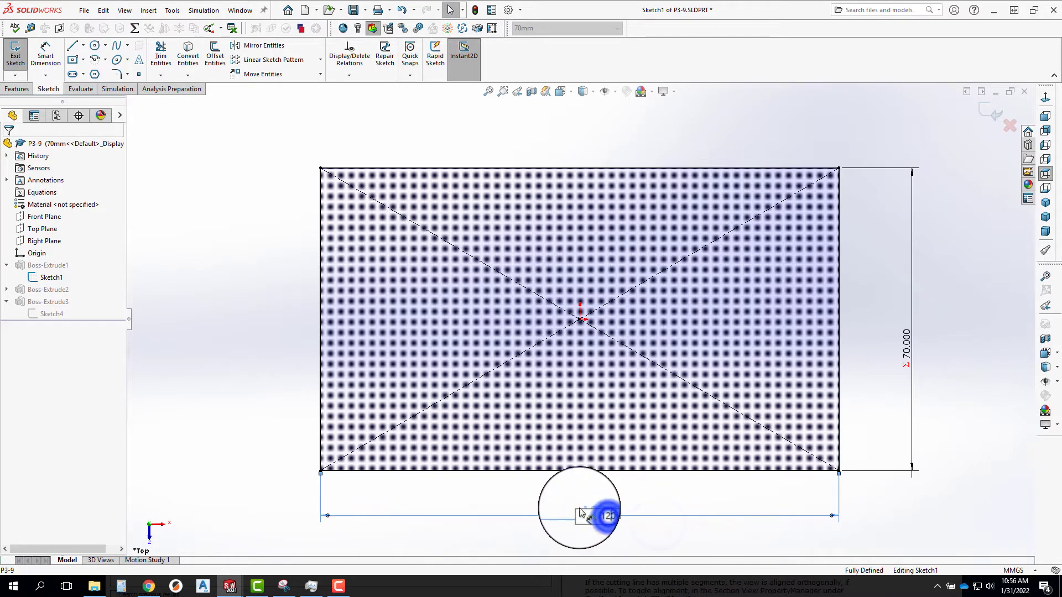
{"action": "left_click", "coordinate": [474, 518]}
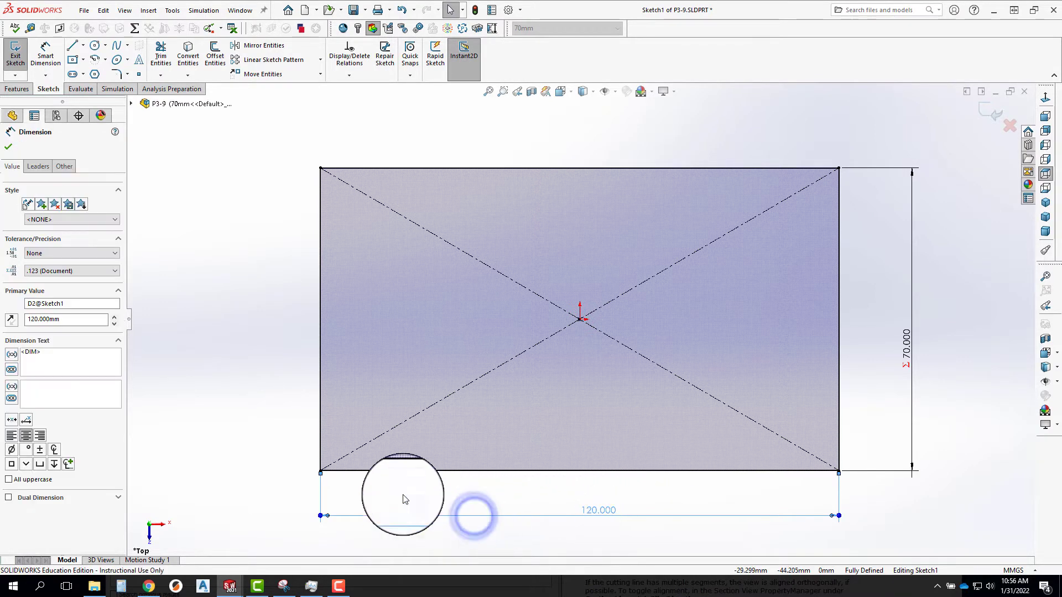
{"action": "double_click", "coordinate": [74, 303]}
{"action": "key", "text": "ctrl+c"}
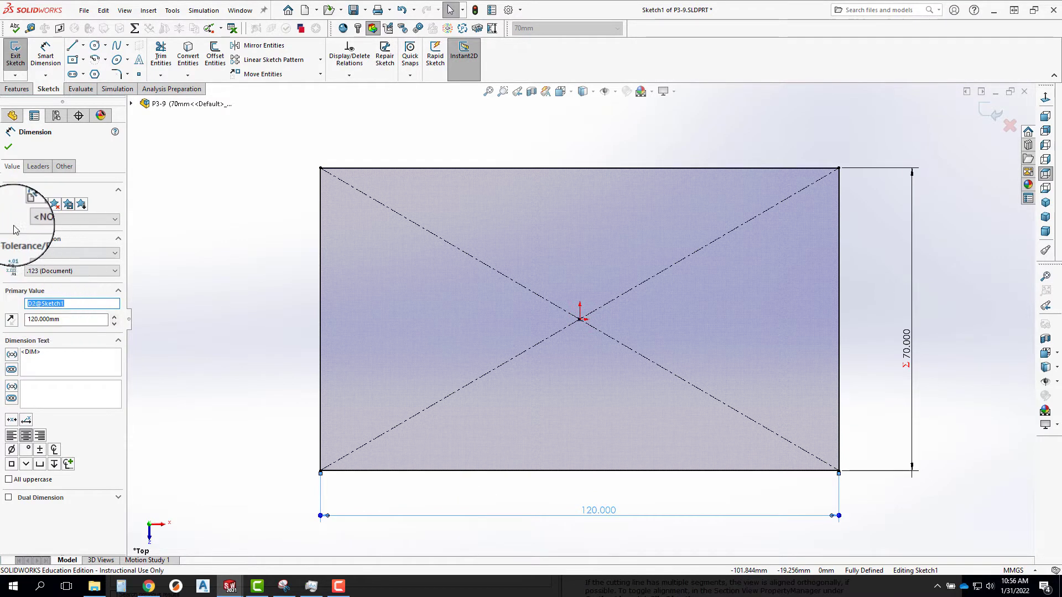
{"action": "left_click", "coordinate": [8, 149]}
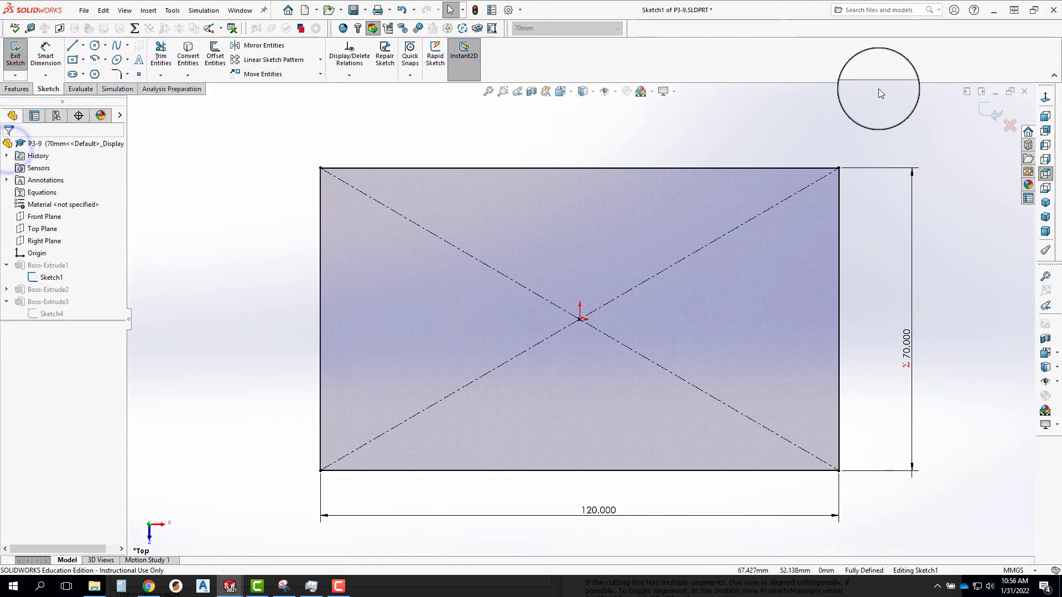
{"action": "left_click", "coordinate": [989, 114]}
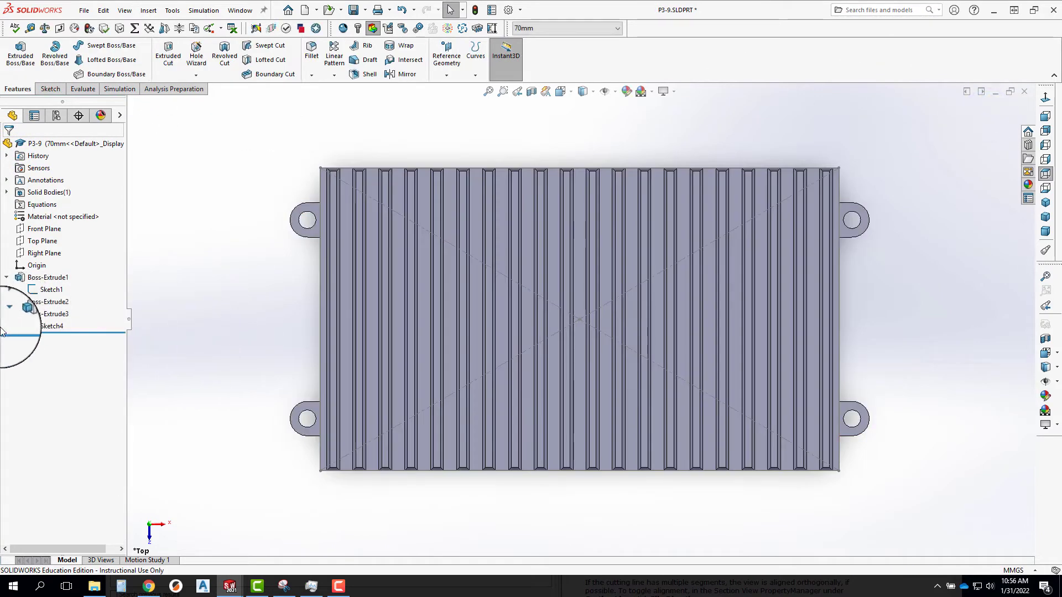
Edit Boss-Extrude3 and drive the fin extrusion's depth with the equation ="D2@Sketch1"/3.
{"action": "left_click", "coordinate": [48, 328]}
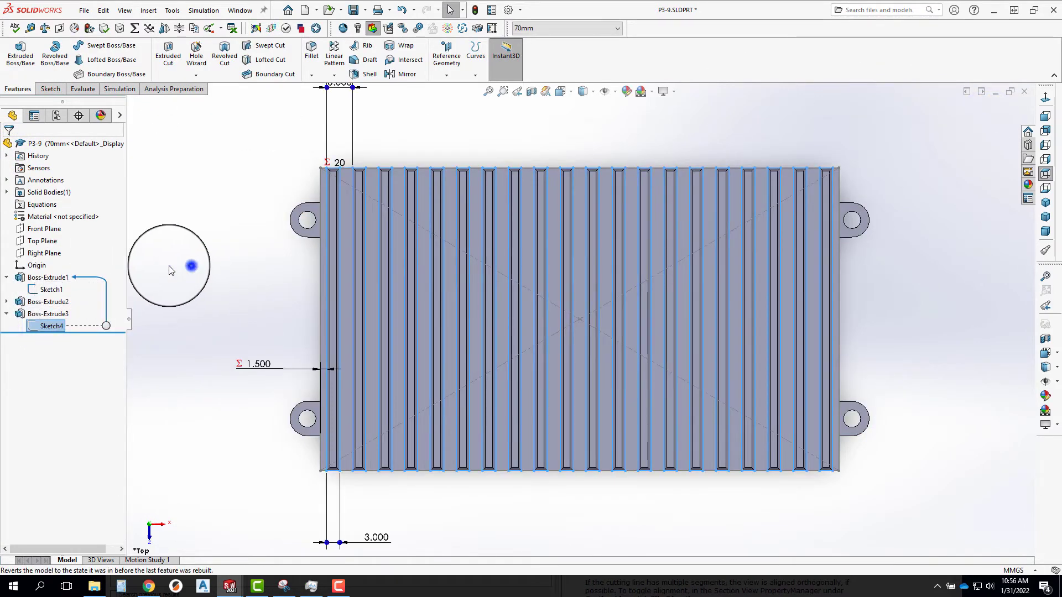
{"action": "left_click", "coordinate": [182, 265]}
{"action": "right_click", "coordinate": [27, 320]}
{"action": "left_click", "coordinate": [42, 280]}
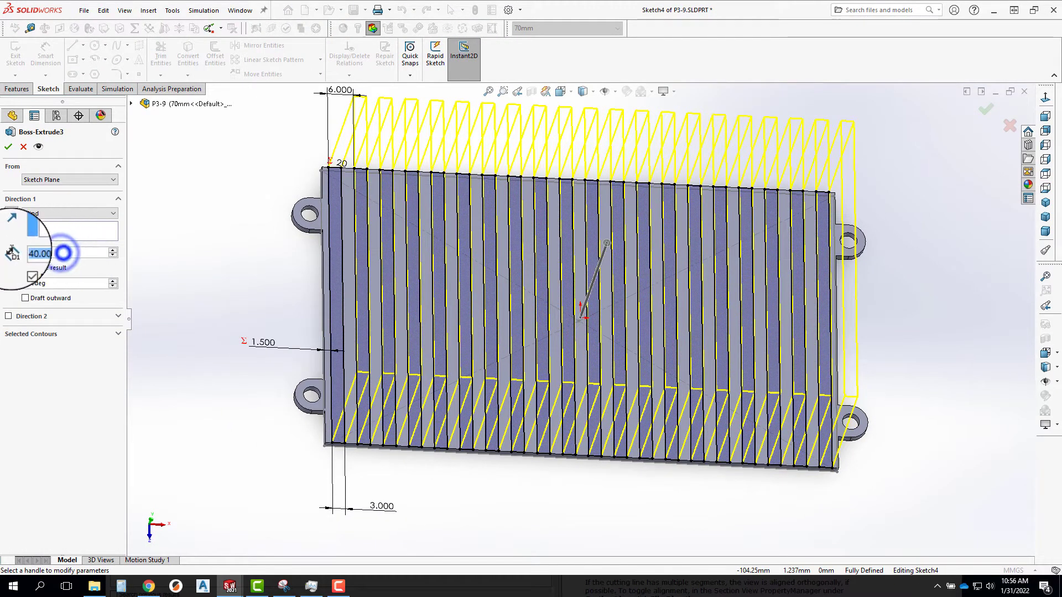
{"action": "type", "text": "="}
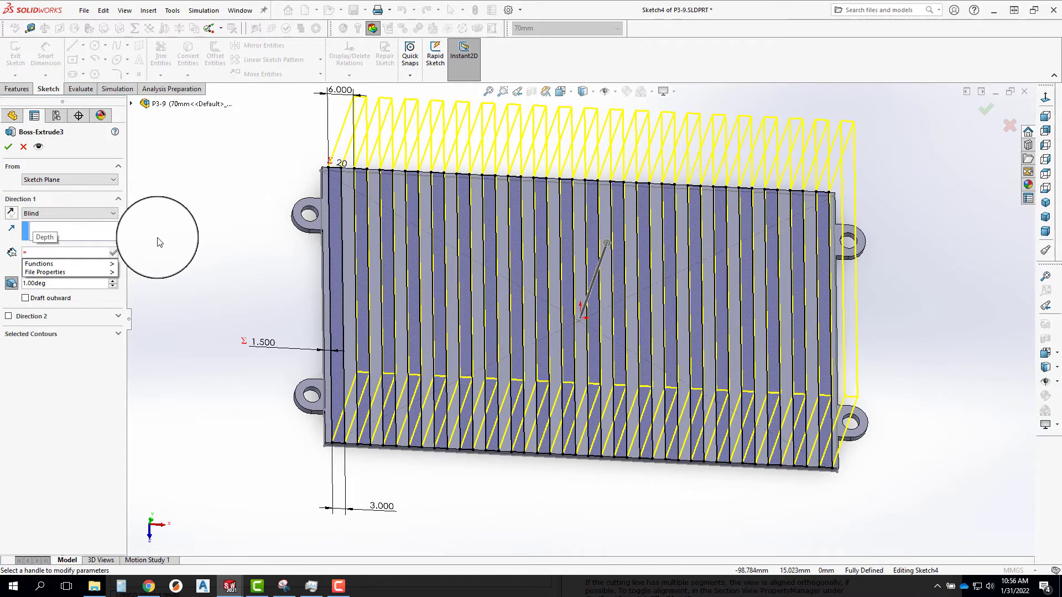
{"action": "key", "text": "ctrl+v"}
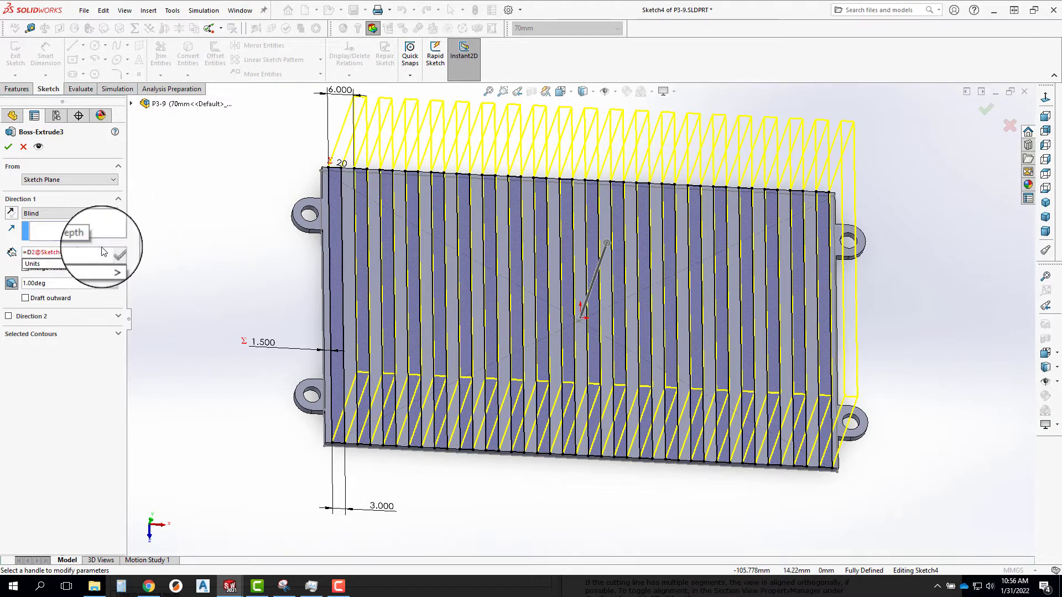
{"action": "left_click", "coordinate": [65, 253]}
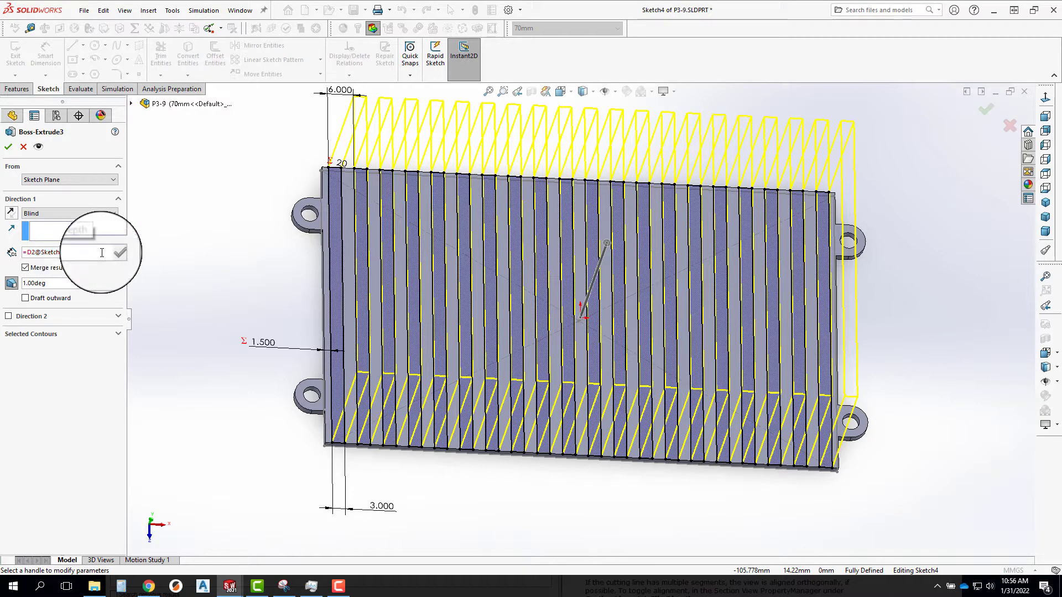
{"action": "left_click", "coordinate": [27, 251]}
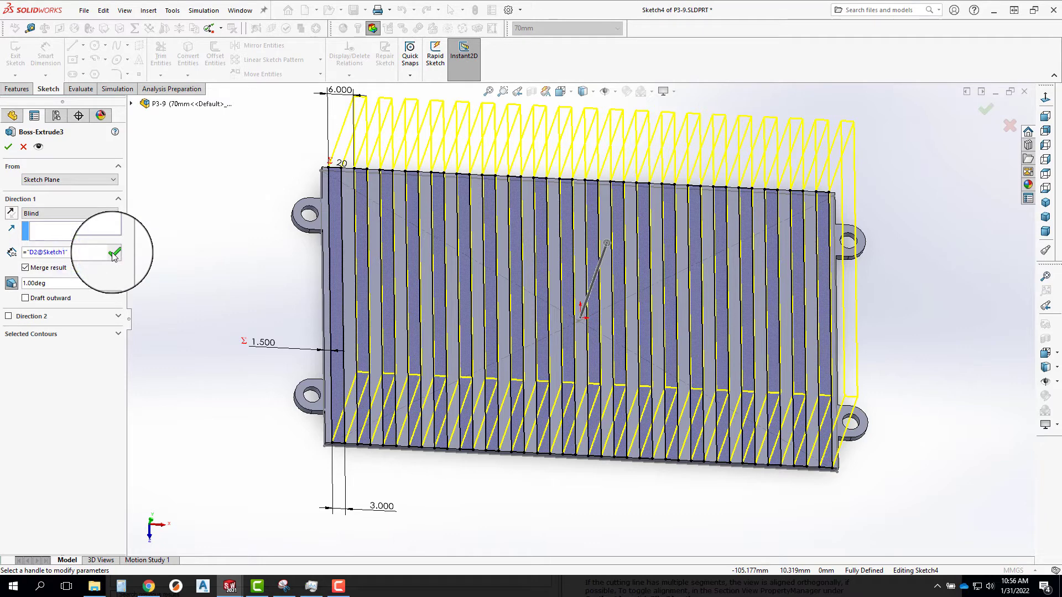
{"action": "type", "text": "/3"}
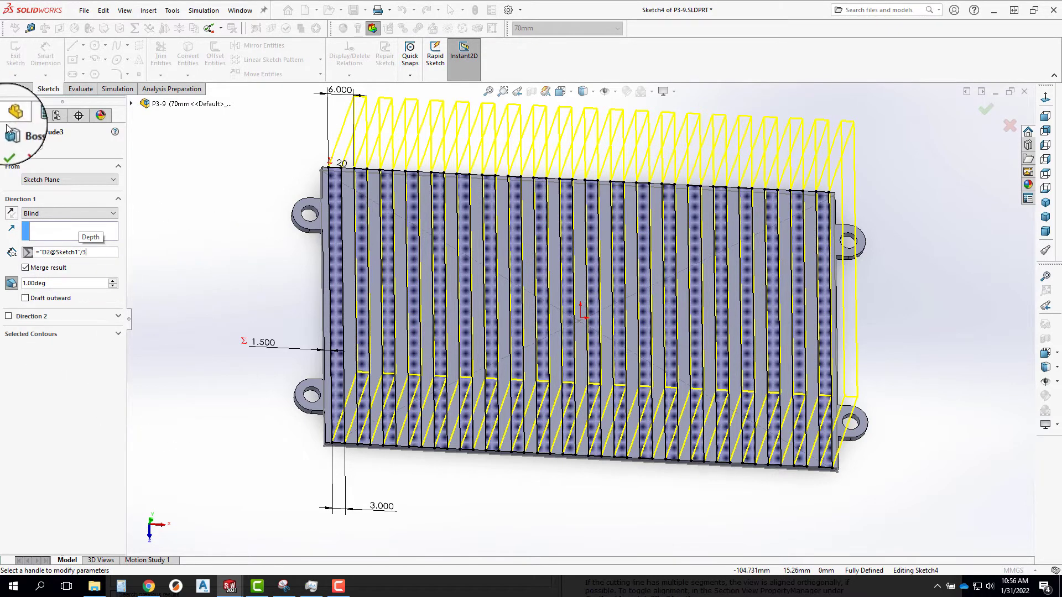
{"action": "left_click", "coordinate": [8, 147]}
{"action": "middle_click_drag", "start_coordinate": [474, 438], "coordinate": [447, 402]}
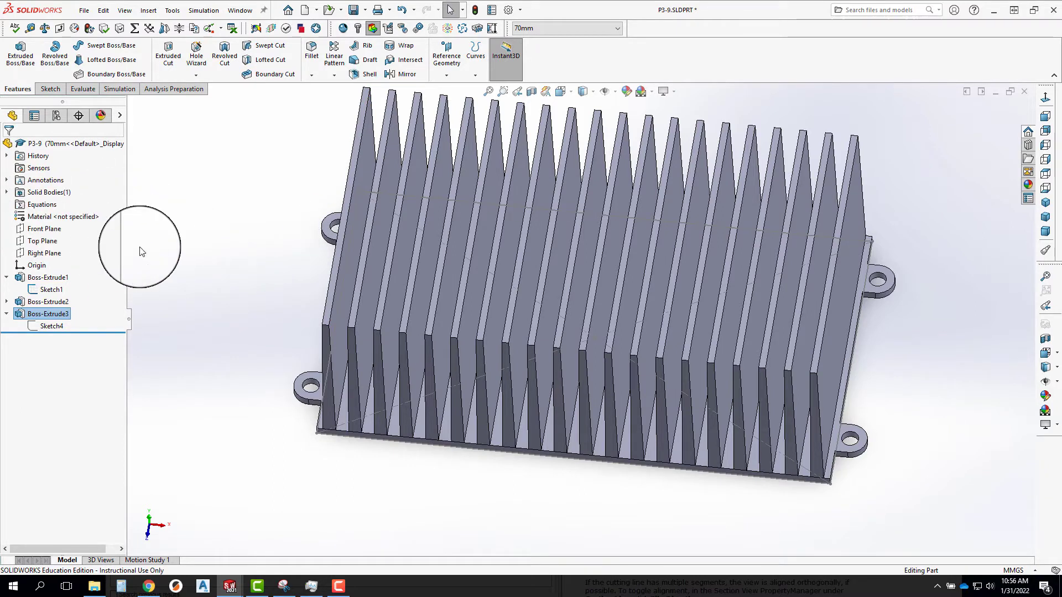
Open the equations manager, review the equations including the fin extrusion depth D1@Boss-Extrude3, and close it.
{"action": "right_click", "coordinate": [39, 204]}
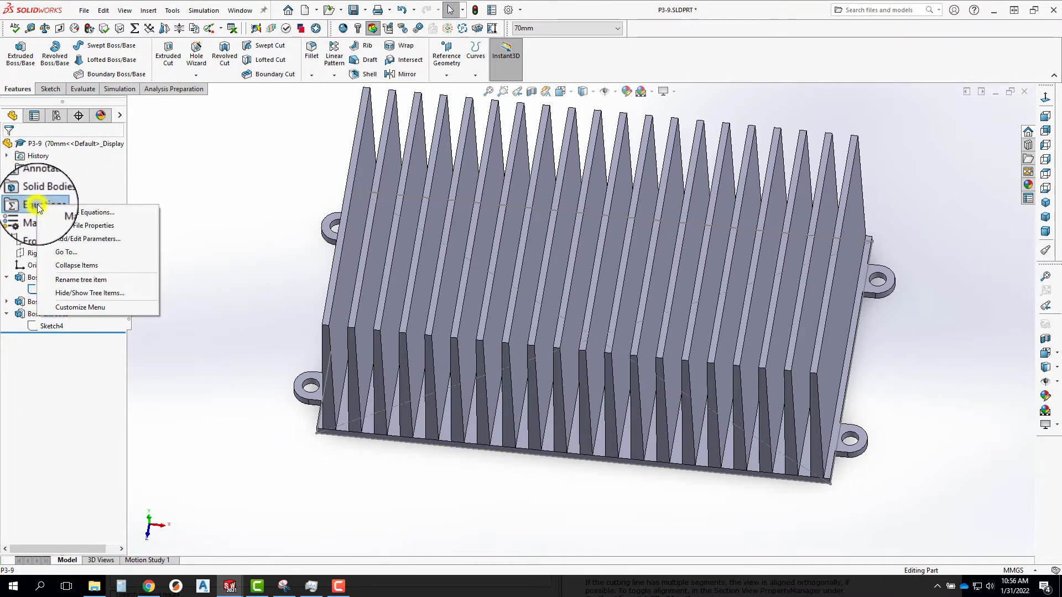
{"action": "left_click", "coordinate": [63, 214]}
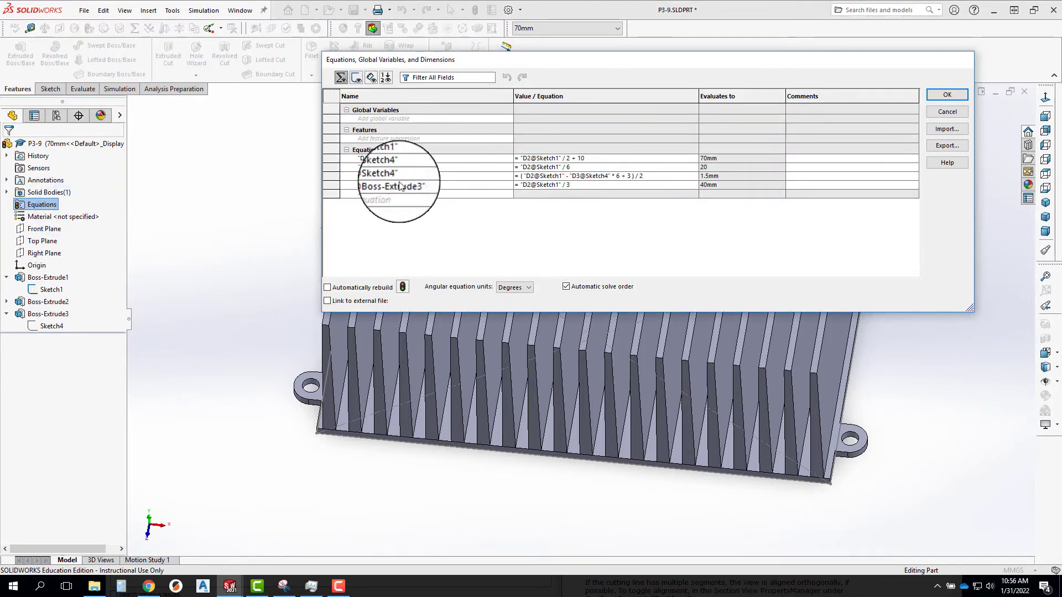
{"action": "left_click", "coordinate": [718, 184]}
{"action": "left_click", "coordinate": [622, 187]}
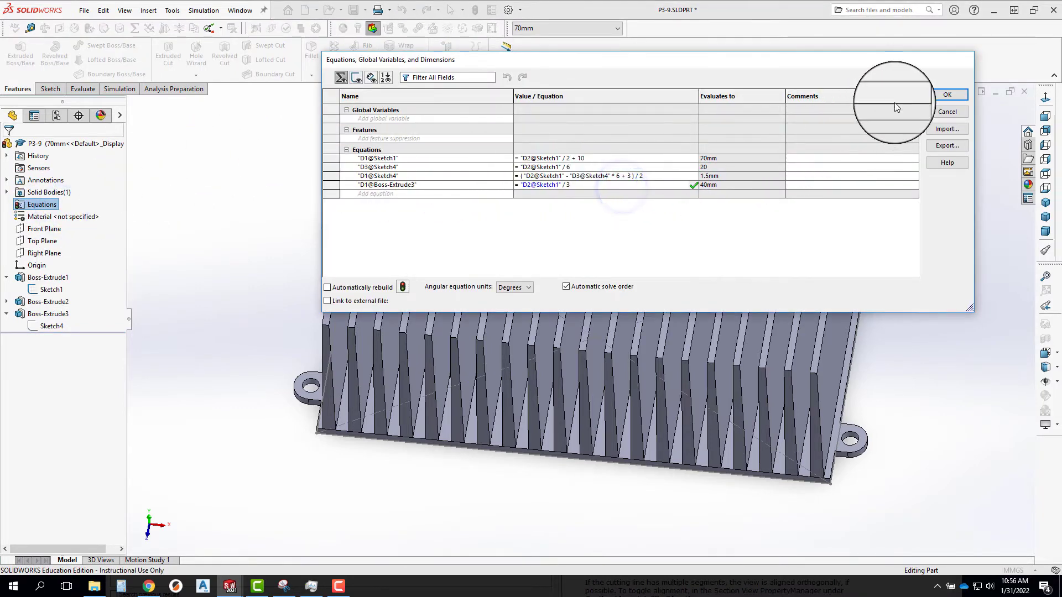
{"action": "left_click", "coordinate": [949, 97]}
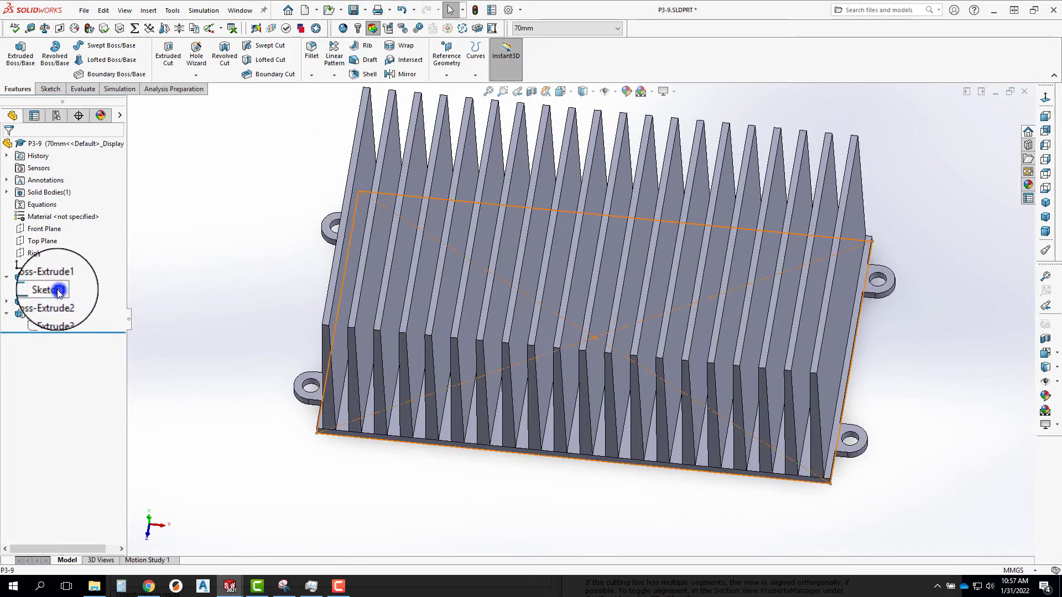
Set the base plate's length dimension in Sketch1 to 200 mm and inspect the rebuilt fins.
{"action": "left_click", "coordinate": [77, 285]}
{"action": "double_click", "coordinate": [584, 494]}
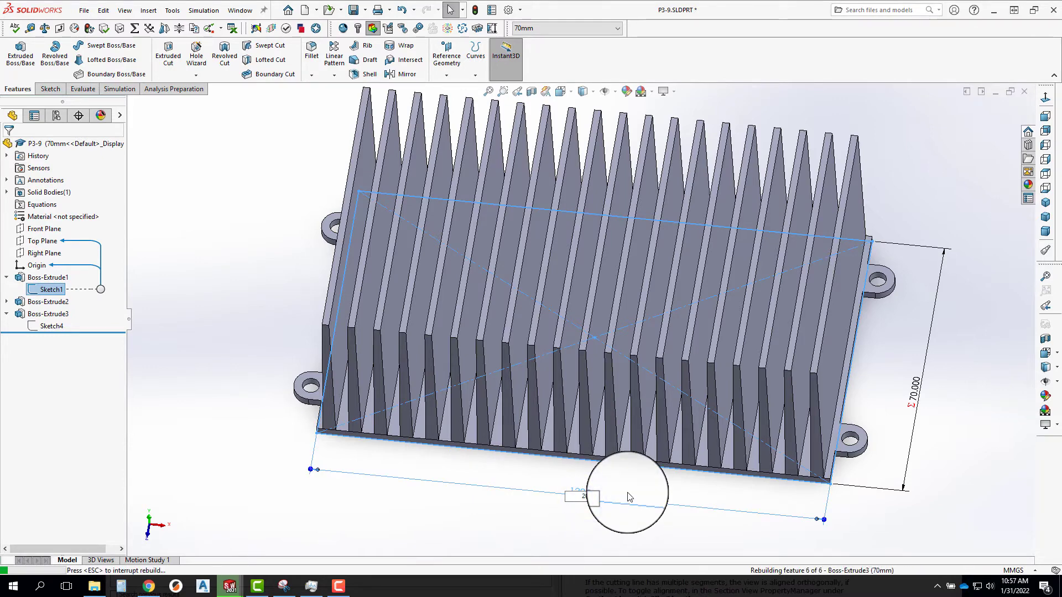
{"action": "type", "text": "200"}
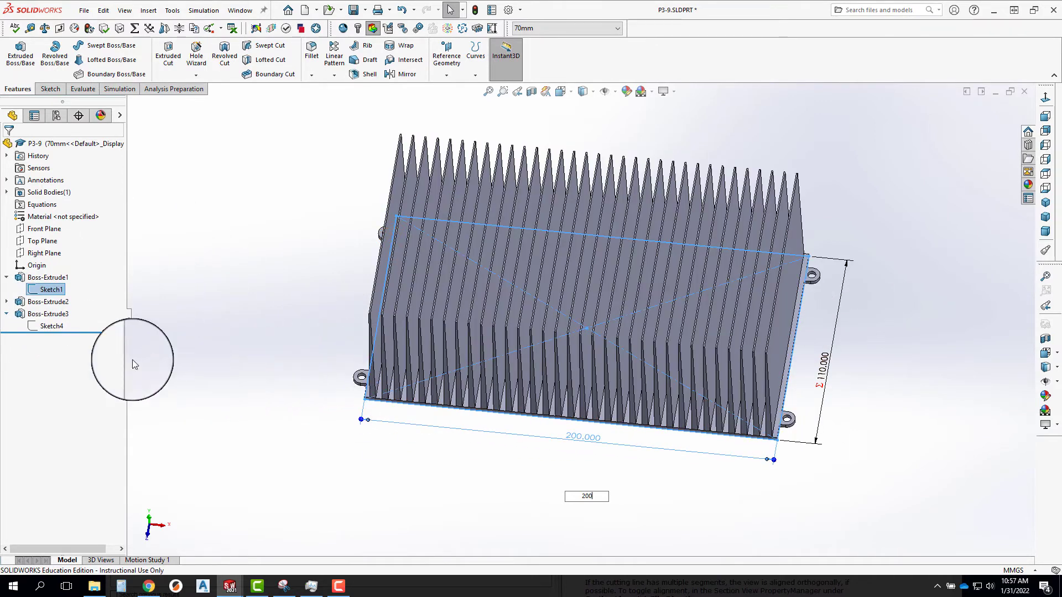
{"action": "middle_click_drag", "start_coordinate": [466, 361], "coordinate": [458, 264]}
{"action": "scroll", "coordinate": [387, 231], "scroll_direction": "down", "scroll_amount": 5}
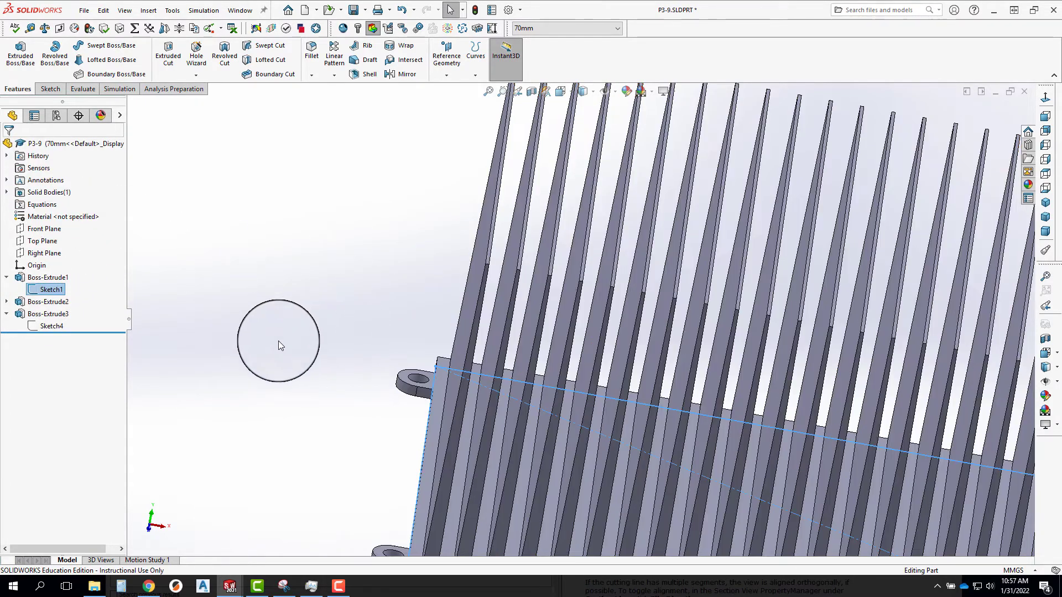
{"action": "scroll", "coordinate": [337, 363], "scroll_direction": "up", "scroll_amount": 3}
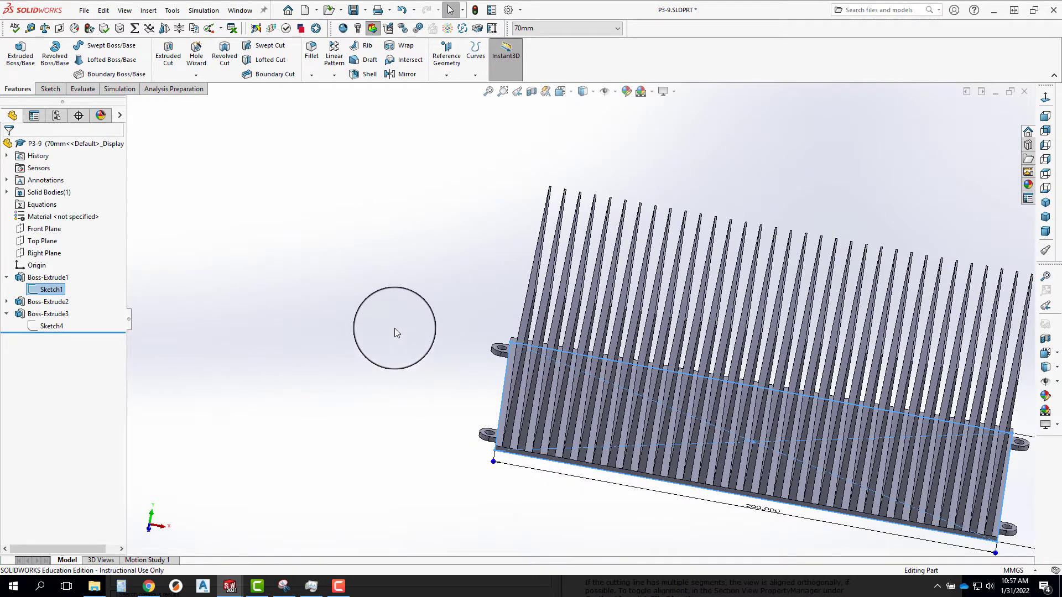
Examine the evaluated values of all equations for the 200 mm base length, then close the equations manager.
{"action": "right_click", "coordinate": [35, 204]}
{"action": "left_click", "coordinate": [72, 212]}
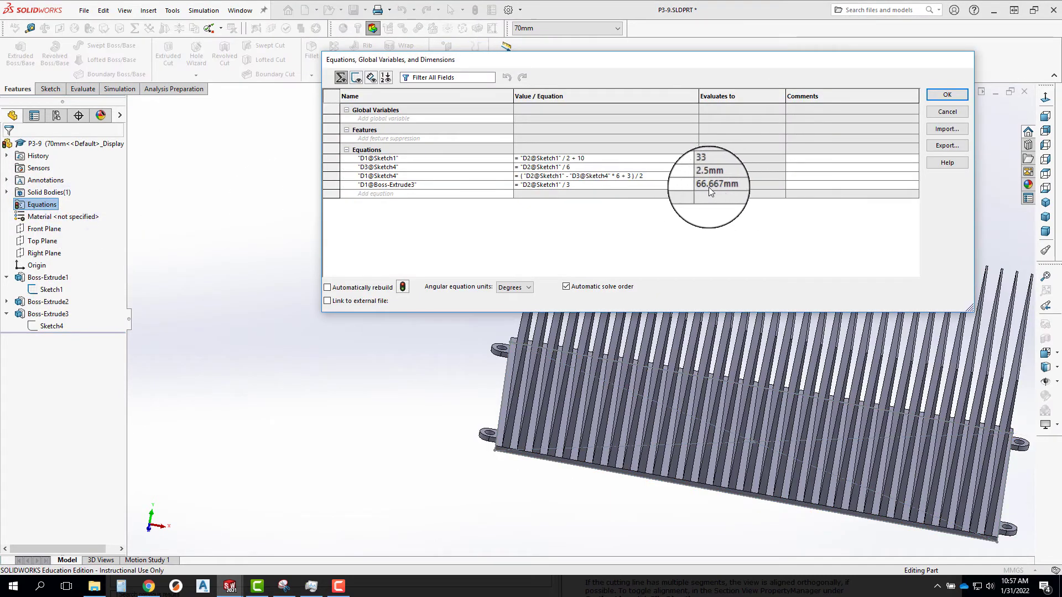
{"action": "left_click", "coordinate": [947, 90]}
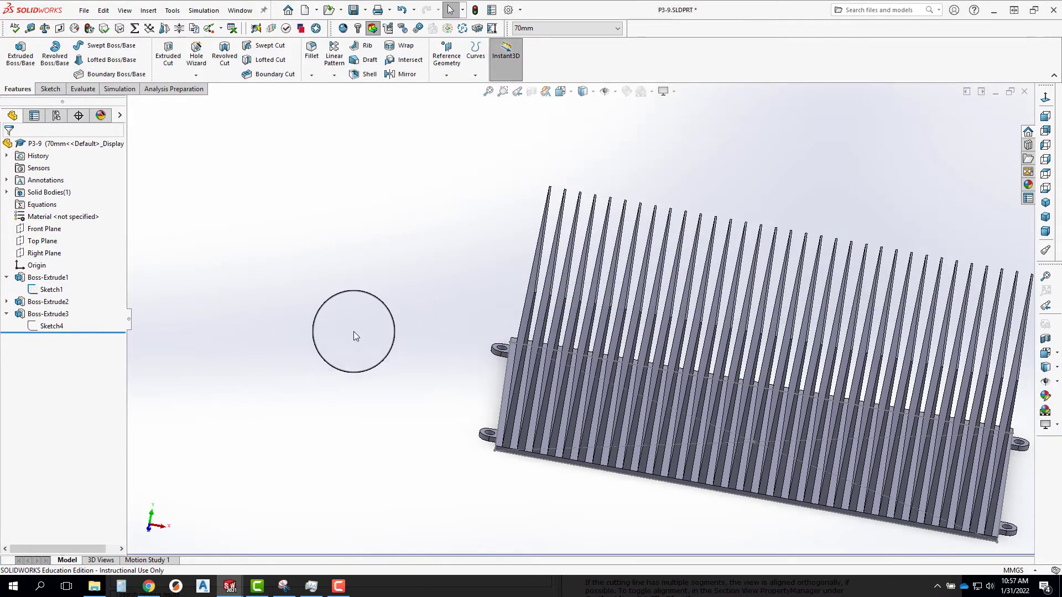
{"action": "scroll", "coordinate": [775, 265], "scroll_direction": "up", "scroll_amount": 3}
{"action": "middle_click_drag", "start_coordinate": [838, 332], "coordinate": [841, 391]}
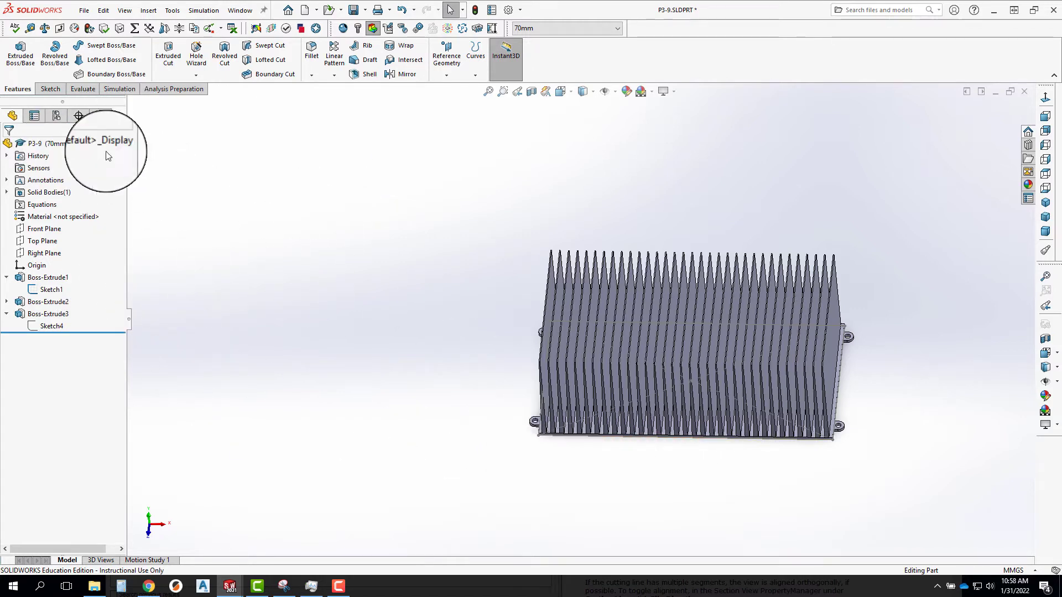
Add a configuration named test to the part.
{"action": "left_click", "coordinate": [56, 115]}
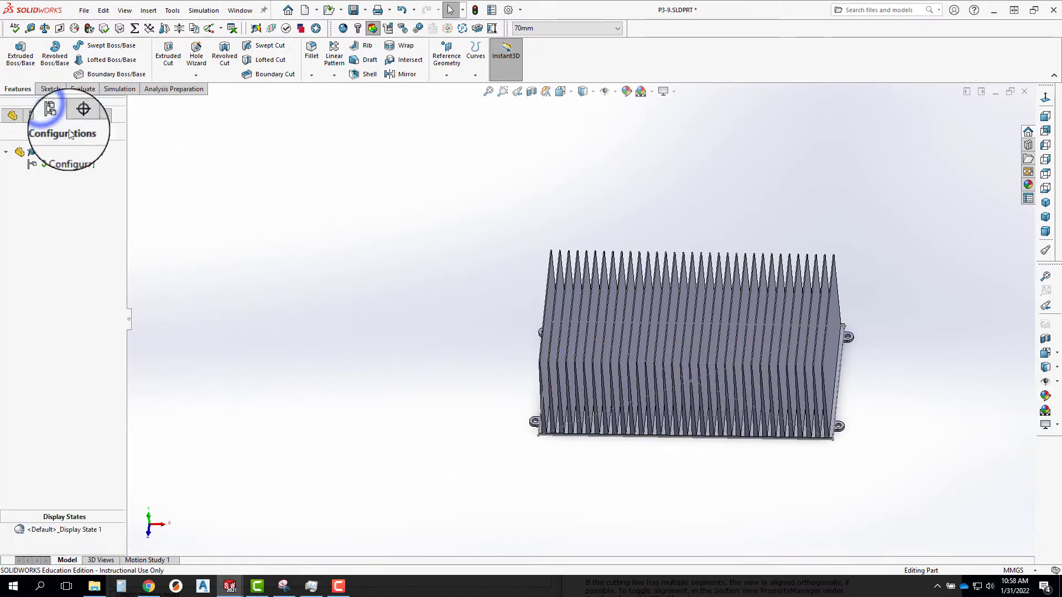
{"action": "right_click", "coordinate": [62, 154]}
{"action": "left_click", "coordinate": [67, 171]}
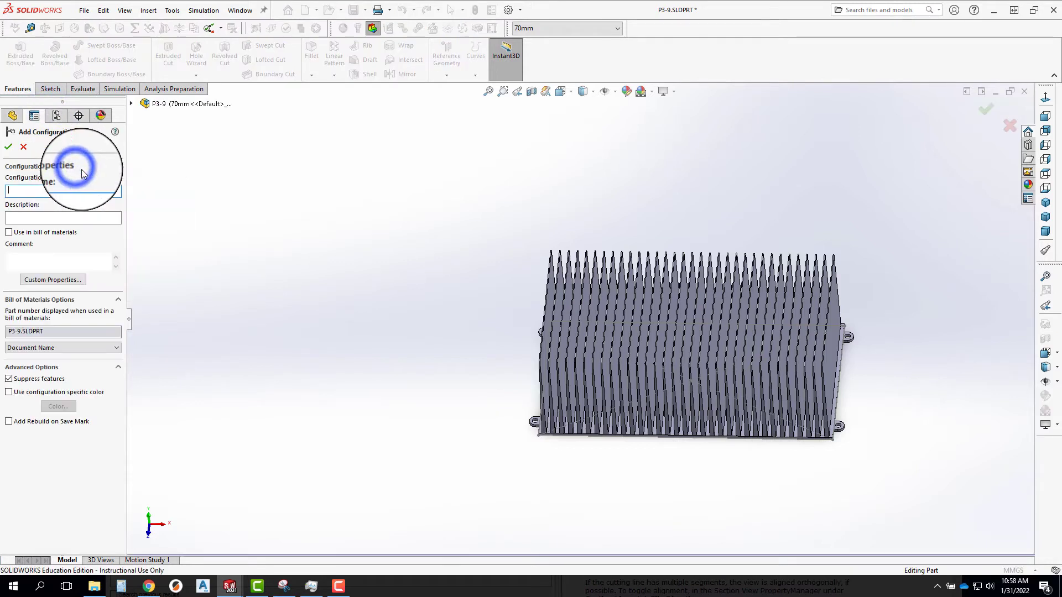
{"action": "left_click", "coordinate": [22, 155]}
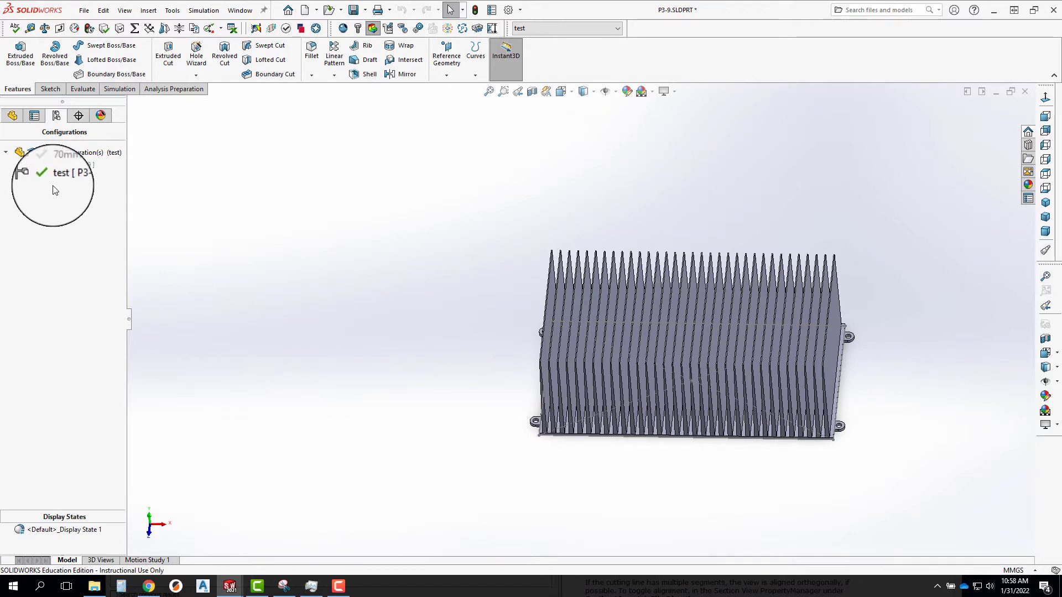
Check the per-configuration values of the base plate's length dimension D2@Sketch1 and leave without changing them.
{"action": "left_click", "coordinate": [13, 117]}
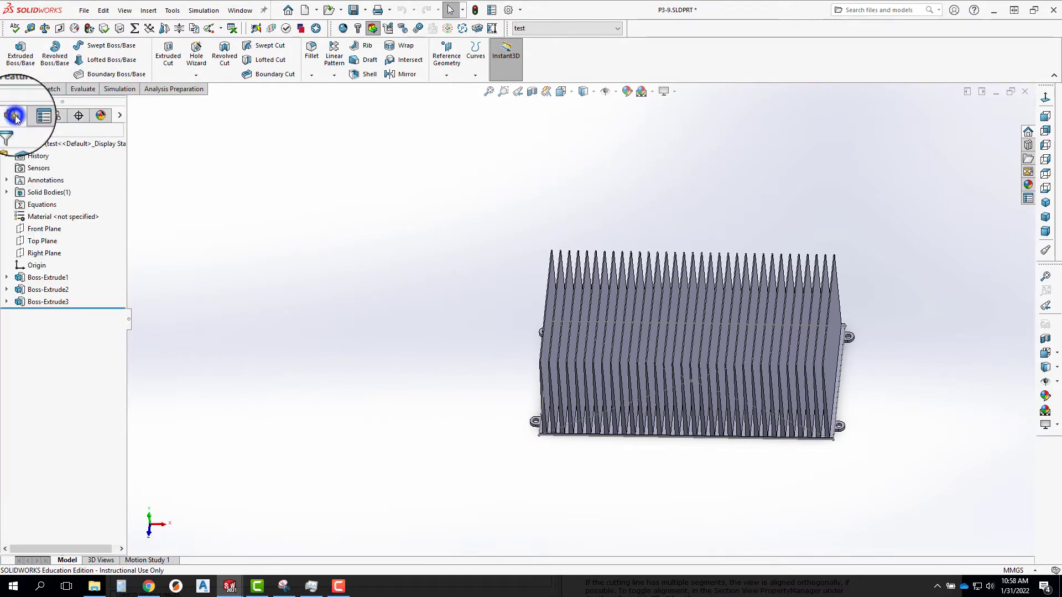
{"action": "left_click", "coordinate": [6, 277]}
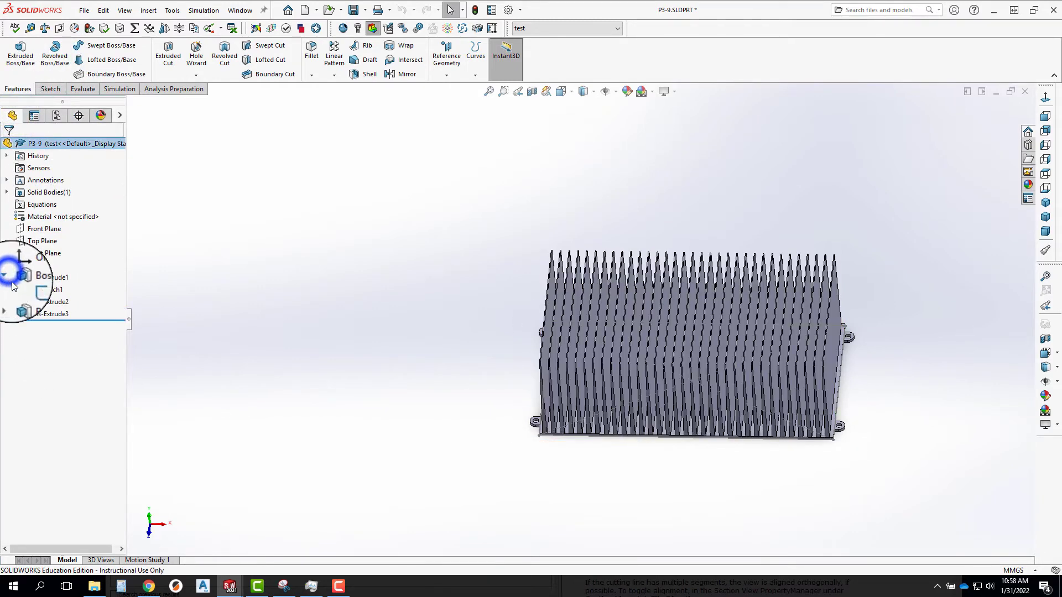
{"action": "left_click", "coordinate": [51, 289]}
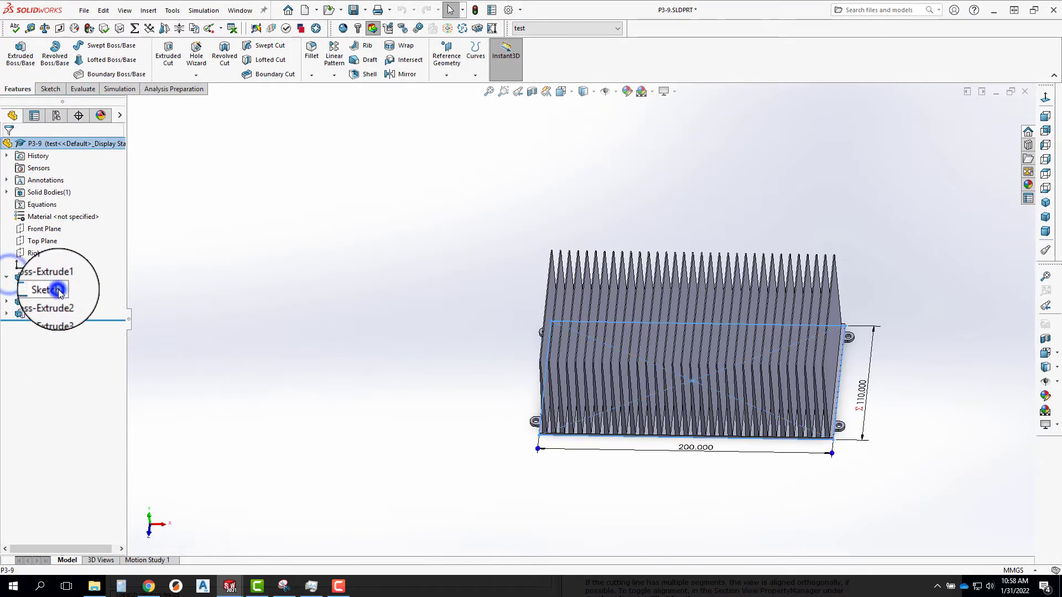
{"action": "left_click", "coordinate": [694, 451]}
{"action": "right_click", "coordinate": [701, 446]}
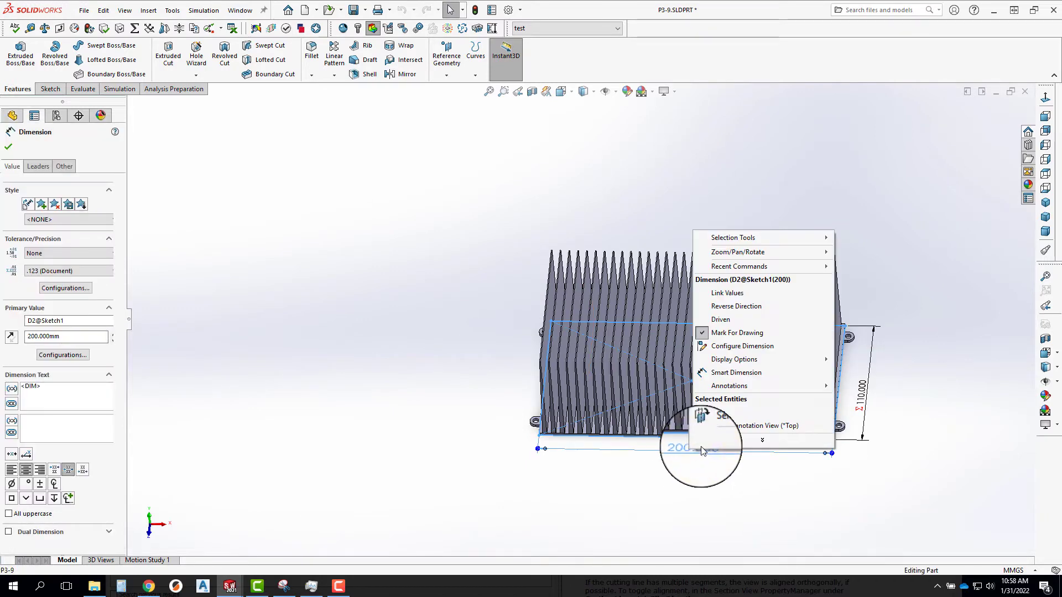
{"action": "left_click", "coordinate": [747, 348]}
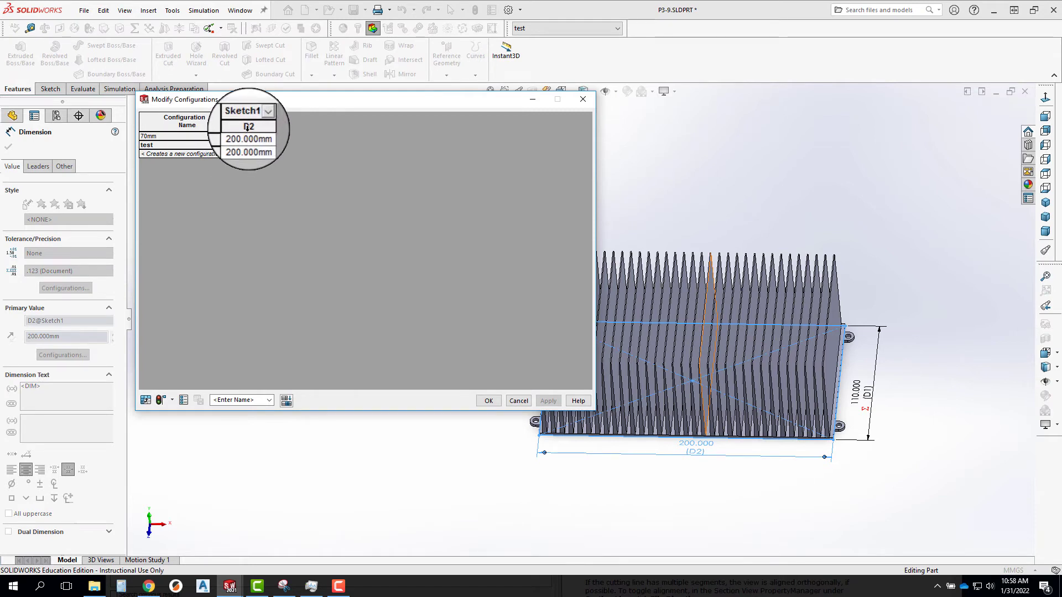
{"action": "left_click", "coordinate": [523, 401]}
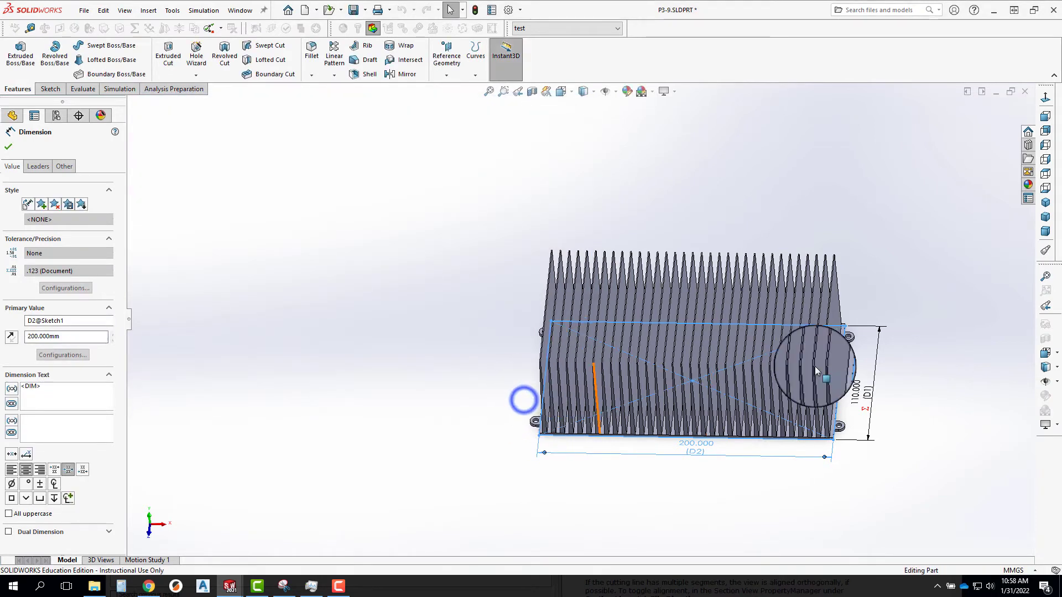
{"action": "right_click", "coordinate": [872, 391]}
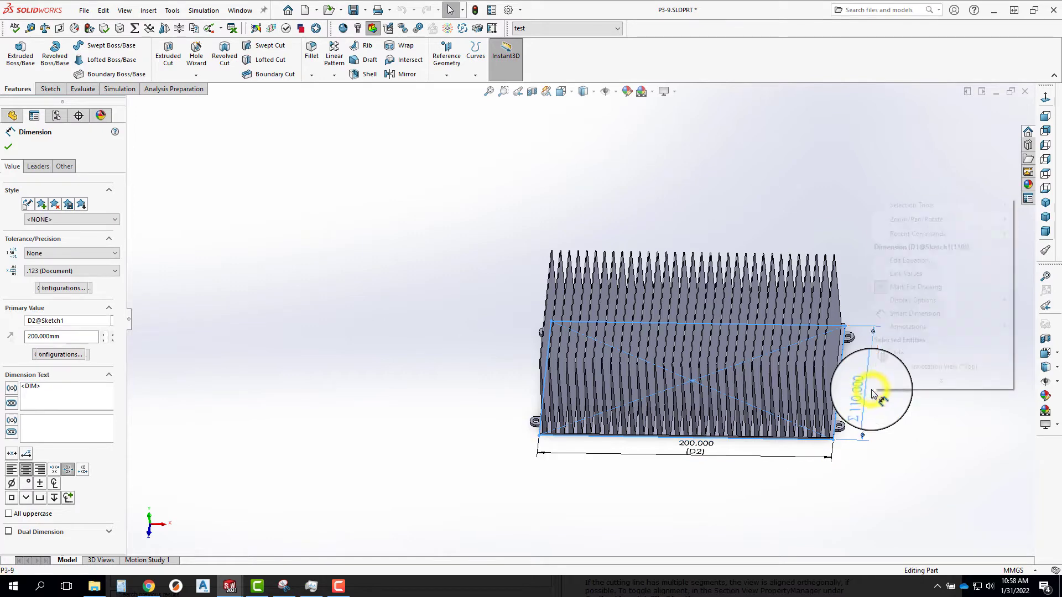
{"action": "left_click", "coordinate": [751, 167]}
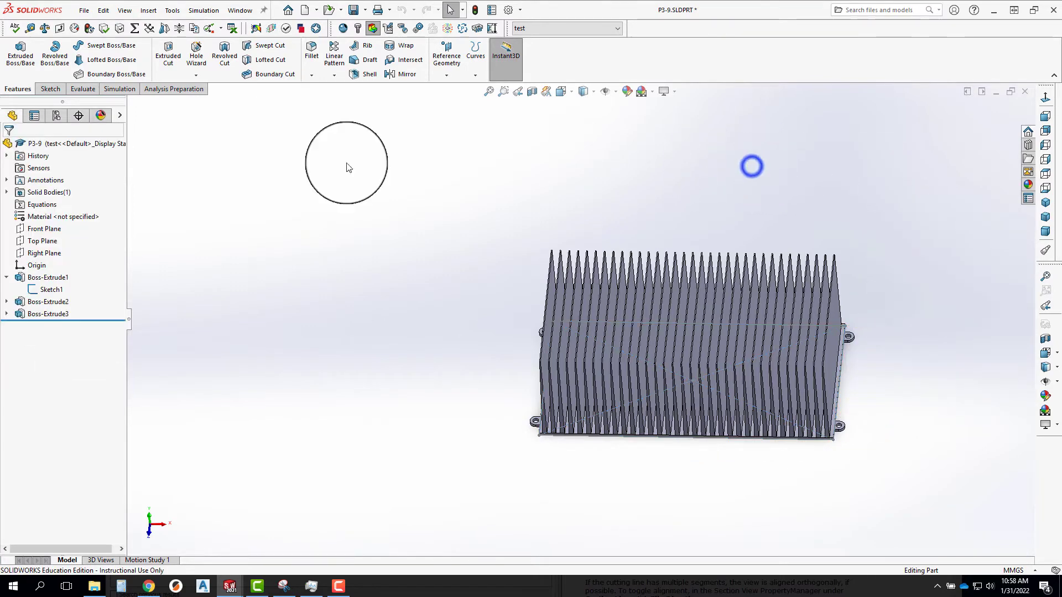
Activate the 70mm configuration and delete the test configuration.
{"action": "left_click", "coordinate": [56, 115]}
{"action": "right_click", "coordinate": [59, 176]}
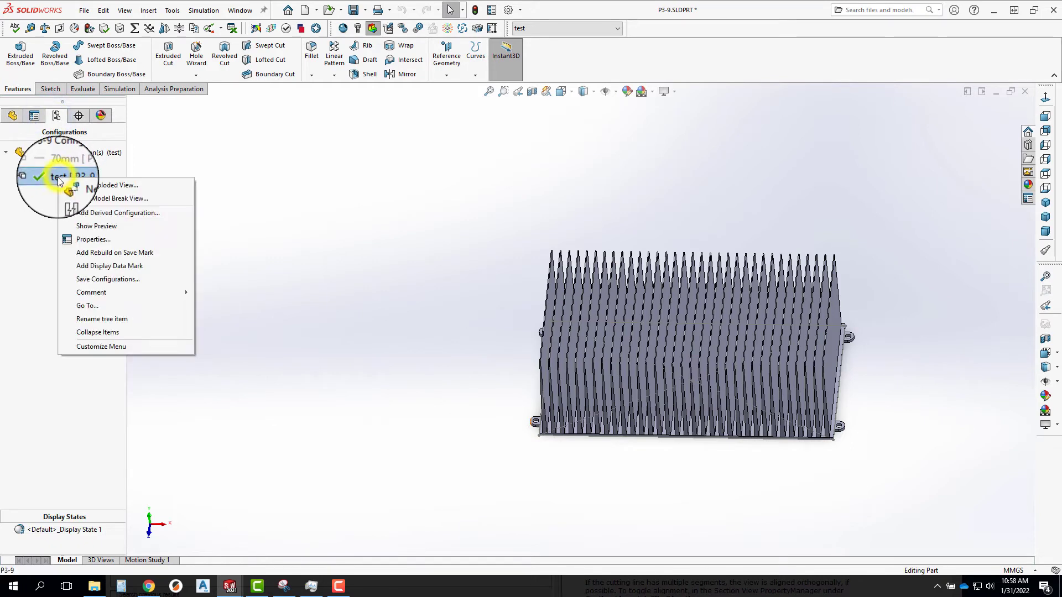
{"action": "left_click", "coordinate": [25, 199]}
{"action": "left_click", "coordinate": [60, 164]}
{"action": "double_click", "coordinate": [67, 164]}
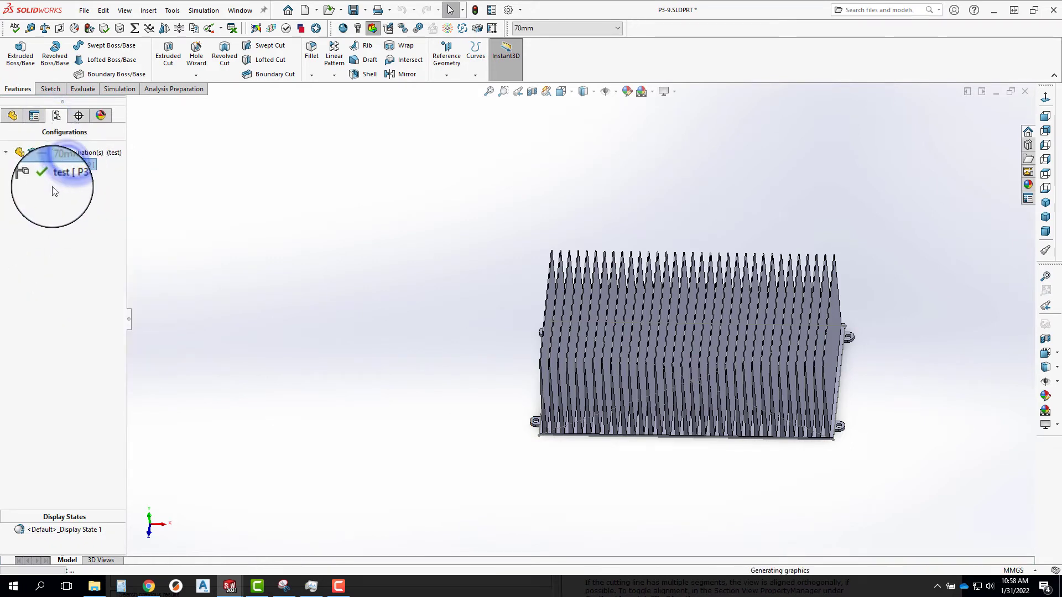
{"action": "right_click", "coordinate": [53, 176]}
{"action": "left_click", "coordinate": [75, 228]}
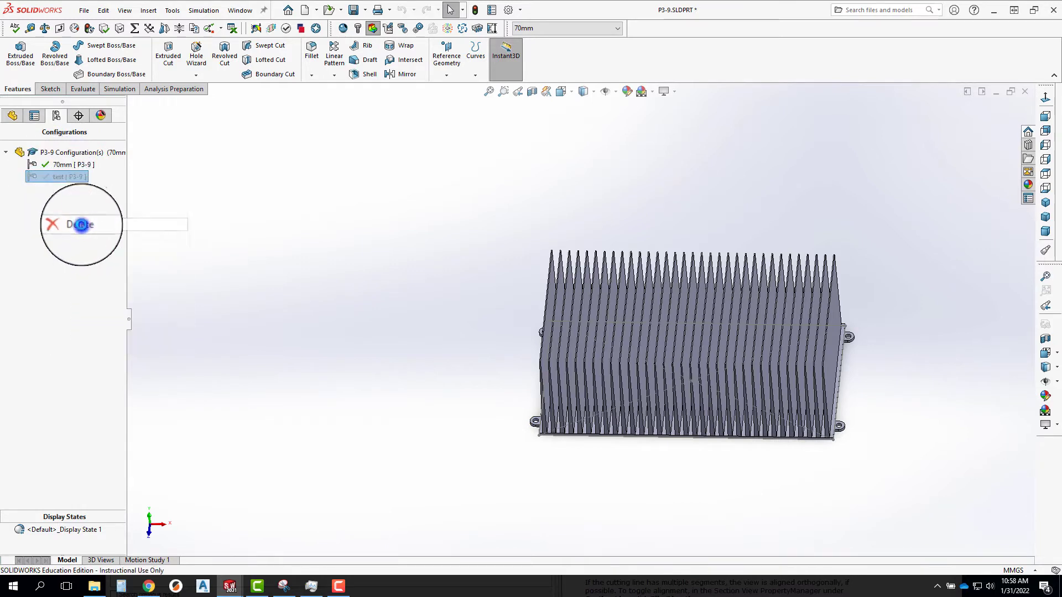
{"action": "left_click", "coordinate": [752, 168]}
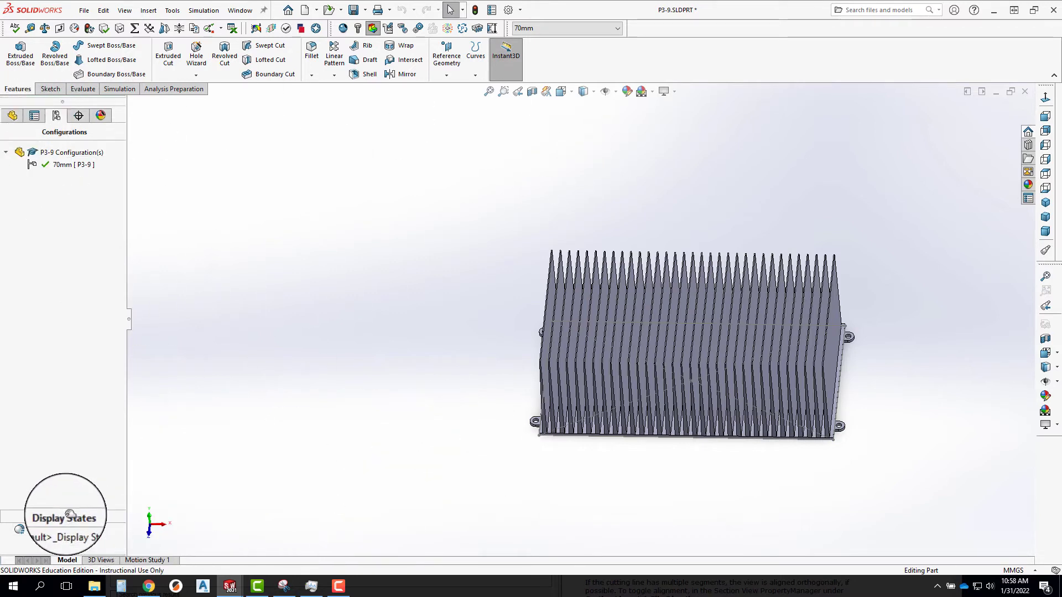
Return to the feature tree and save the P3-9 part.
{"action": "left_click", "coordinate": [12, 116]}
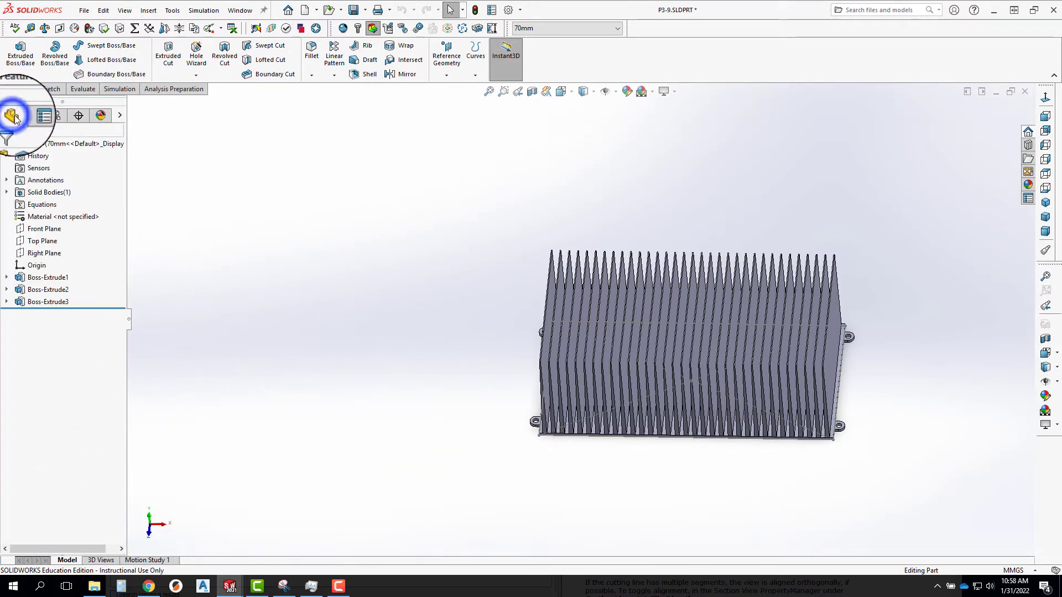
{"action": "middle_click_drag", "start_coordinate": [819, 451], "coordinate": [801, 409]}
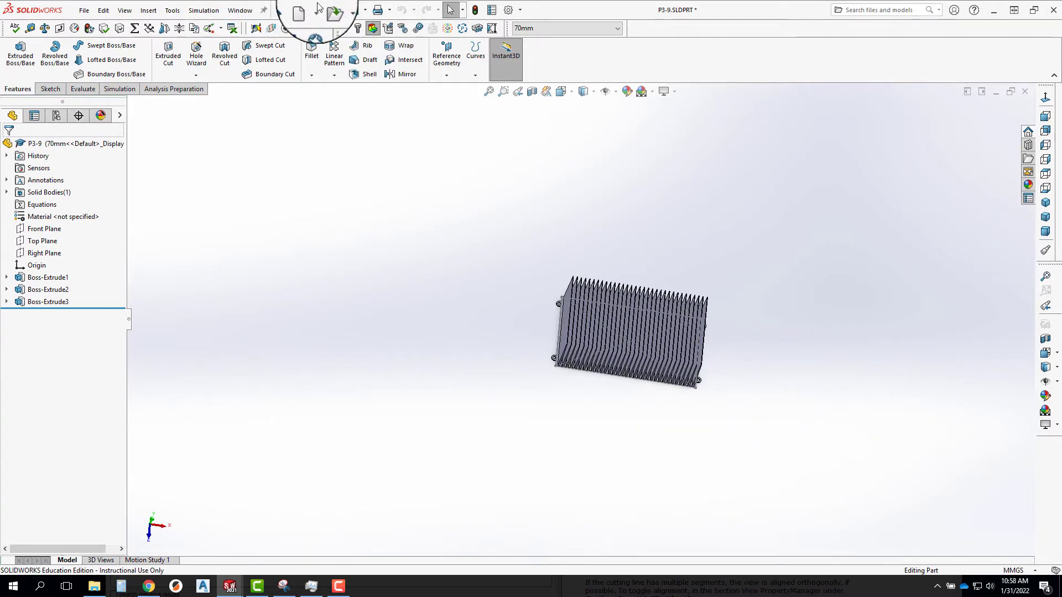
{"action": "left_click", "coordinate": [347, 7]}
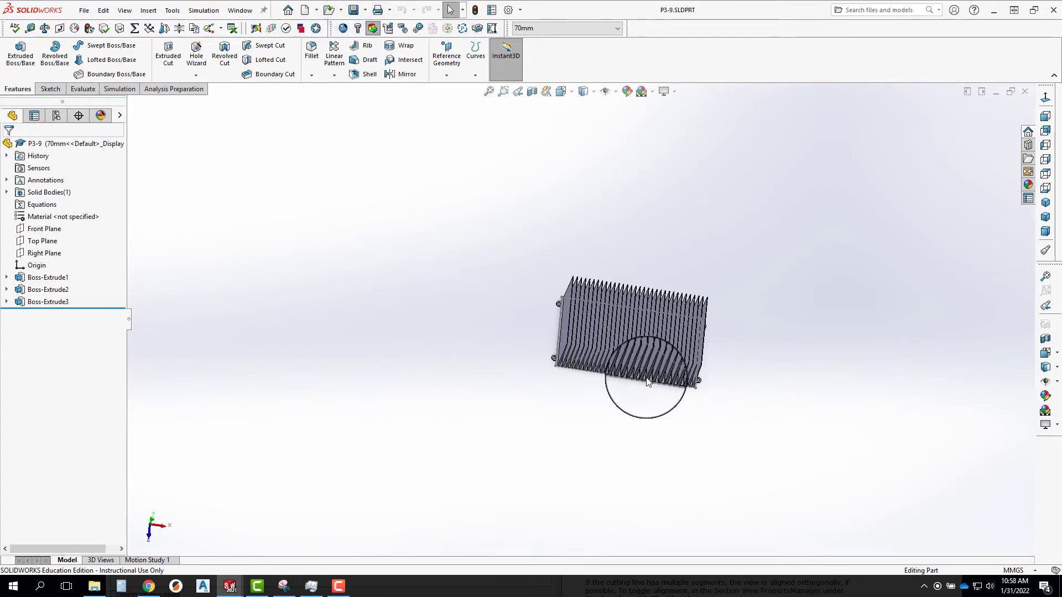
Insert an auto-created design table that blocks model edits and includes every listed dimension from D1@Sketch1 through D3@Boss-Extrude3.
{"action": "left_click", "coordinate": [148, 10]}
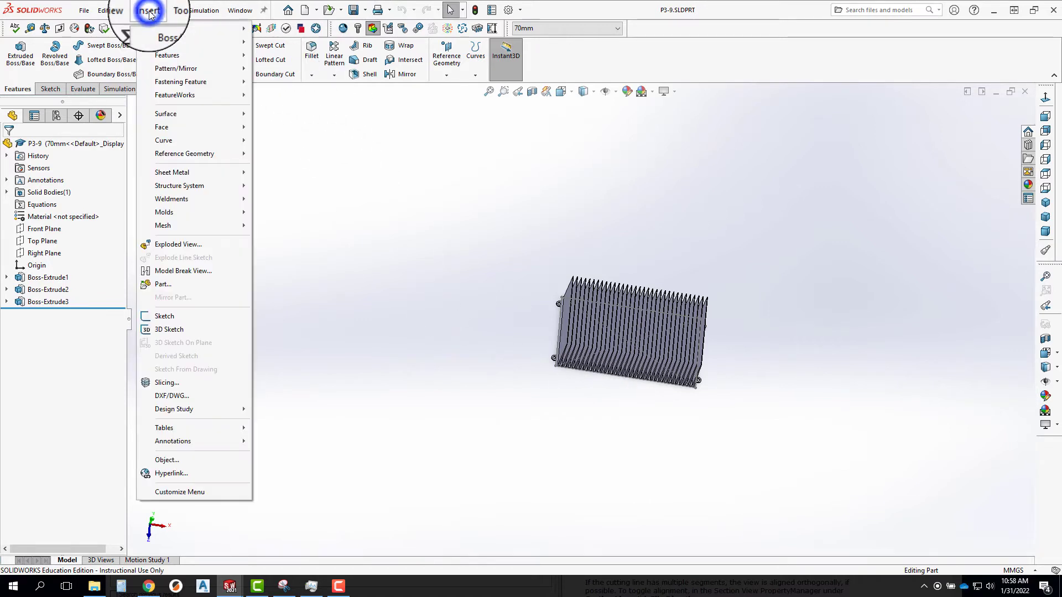
{"action": "left_click", "coordinate": [200, 429]}
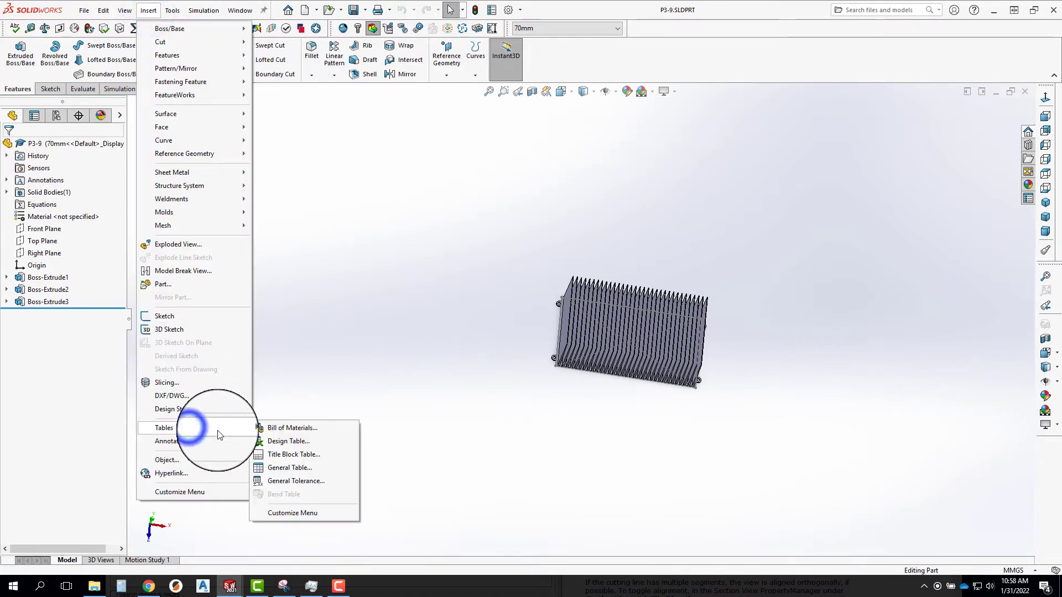
{"action": "left_click", "coordinate": [293, 441]}
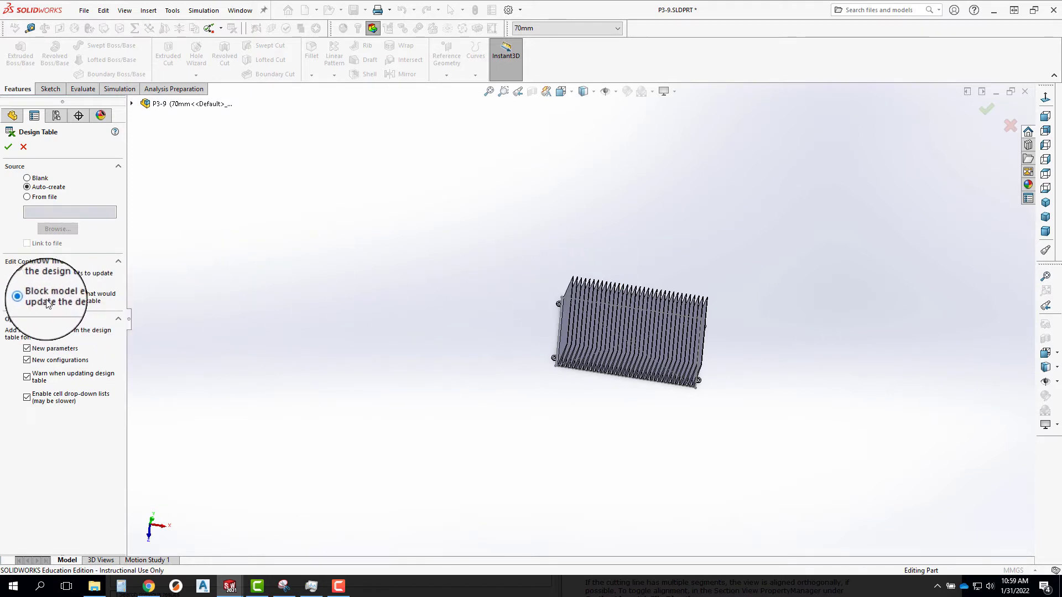
{"action": "left_click", "coordinate": [7, 148]}
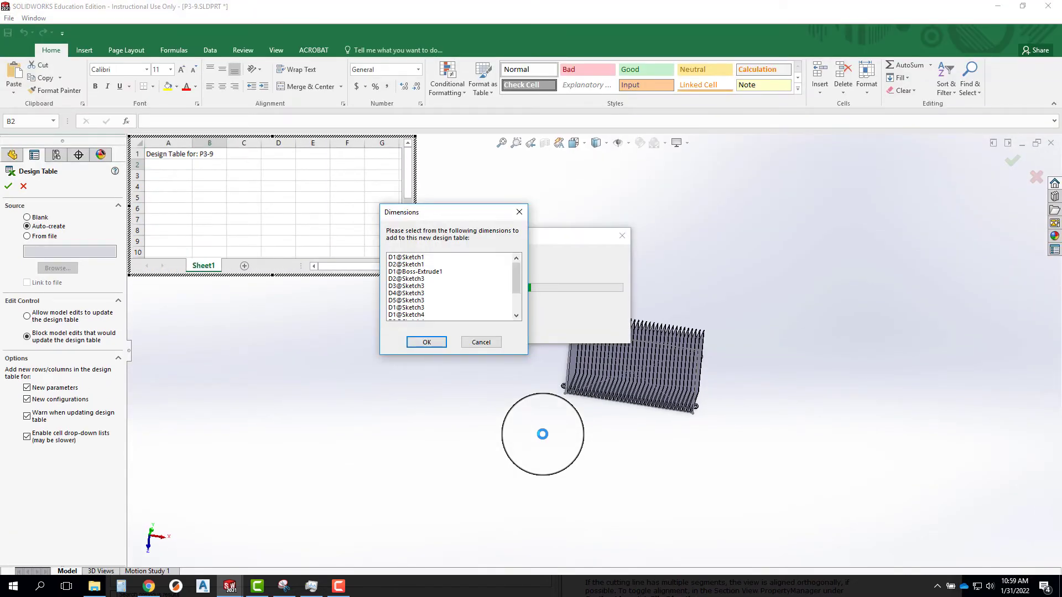
{"action": "left_click", "coordinate": [434, 257]}
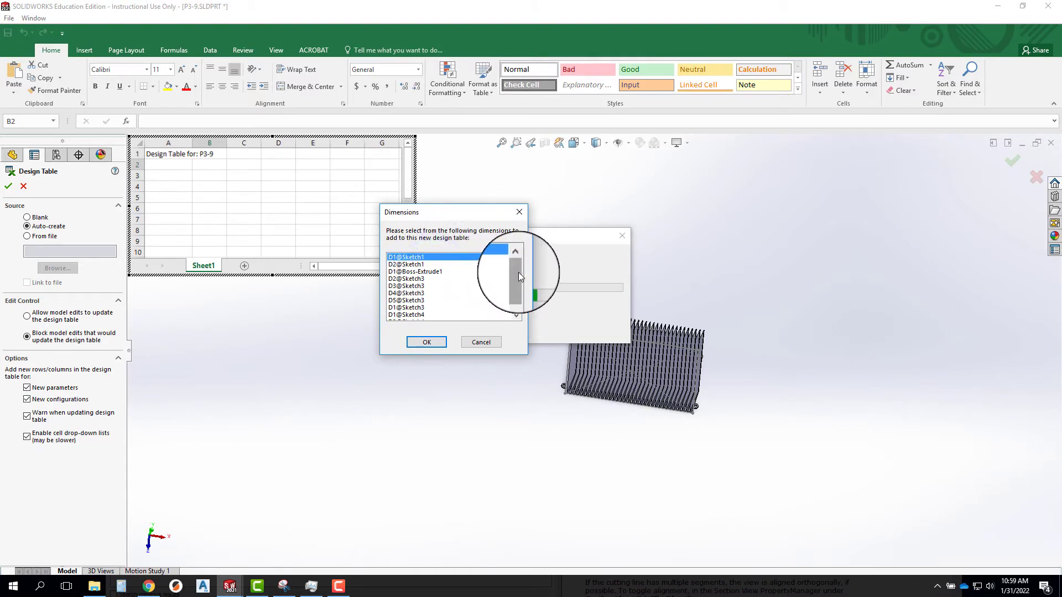
{"action": "left_click_drag", "start_coordinate": [519, 272], "coordinate": [519, 320]}
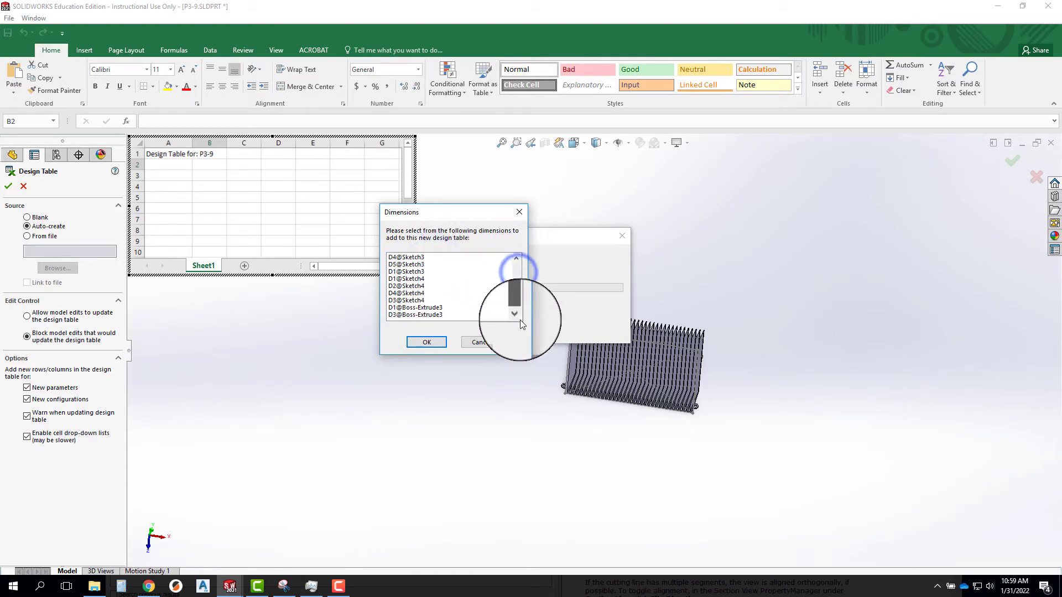
{"action": "left_click", "coordinate": [409, 315], "text": "shift"}
{"action": "left_click", "coordinate": [426, 353]}
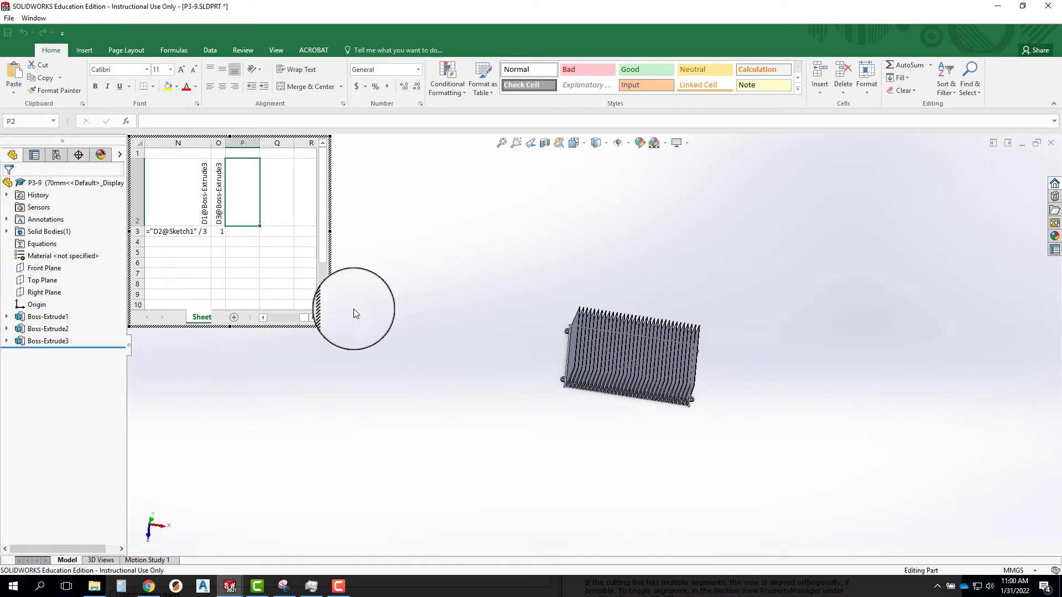
Enlarge the embedded design table and examine the 70mm row's numeric values and equations under each dimension header.
{"action": "left_click_drag", "start_coordinate": [331, 326], "coordinate": [379, 465]}
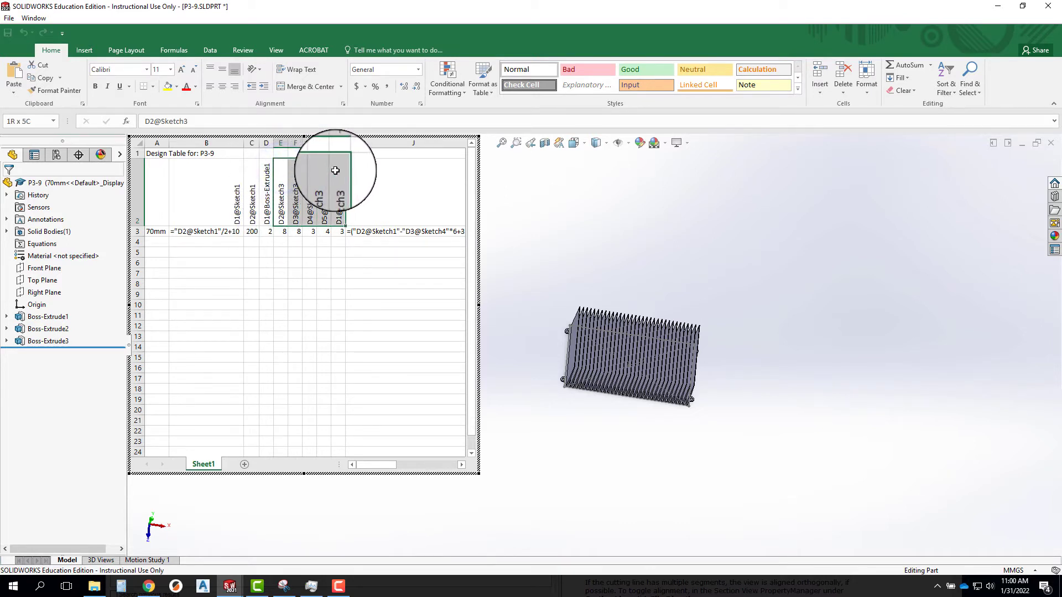
{"action": "left_click", "coordinate": [380, 177]}
{"action": "left_click", "coordinate": [233, 273]}
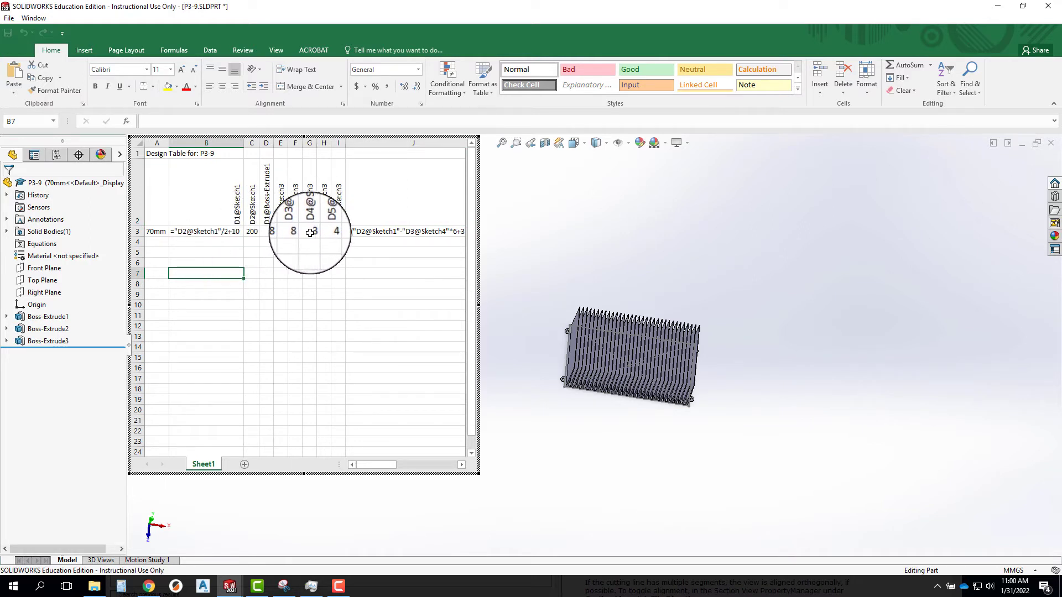
{"action": "left_click", "coordinate": [264, 231]}
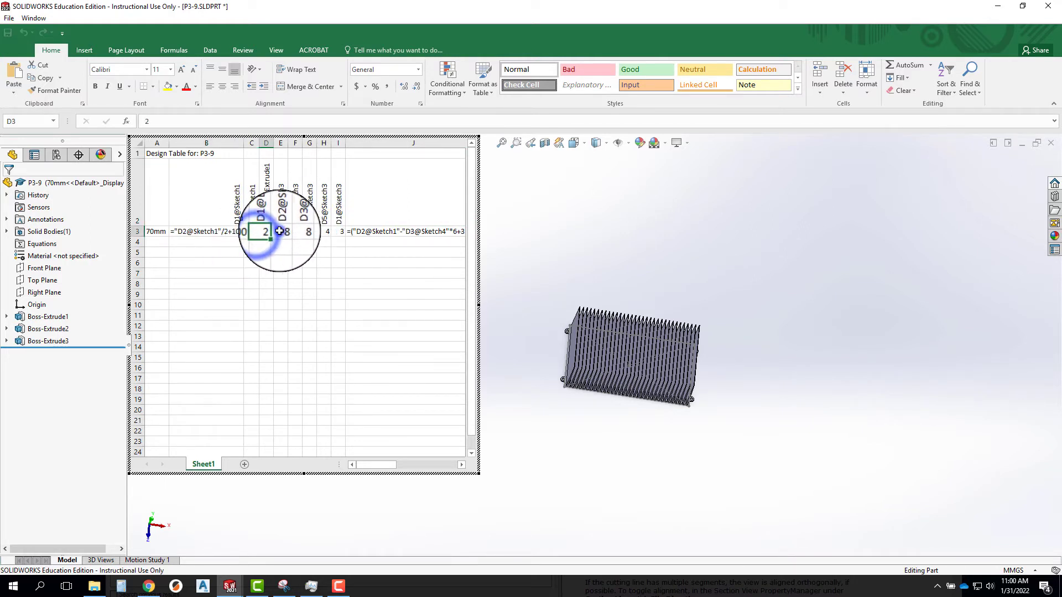
{"action": "left_click", "coordinate": [282, 231]}
{"action": "left_click", "coordinate": [298, 231]}
{"action": "left_click", "coordinate": [311, 231]}
{"action": "left_click", "coordinate": [325, 231]}
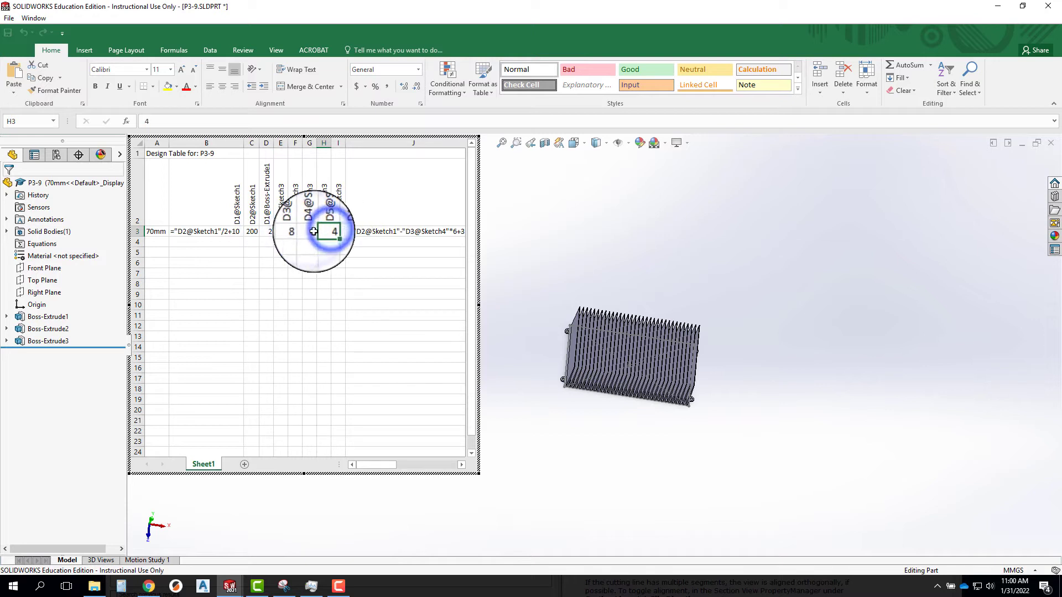
{"action": "left_click", "coordinate": [195, 231]}
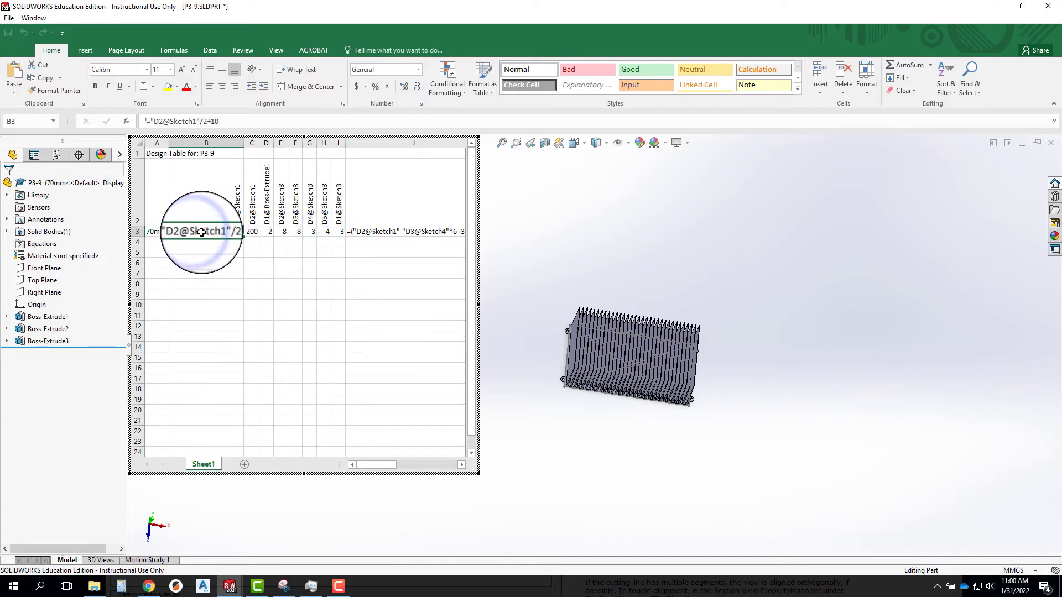
{"action": "left_click", "coordinate": [368, 231]}
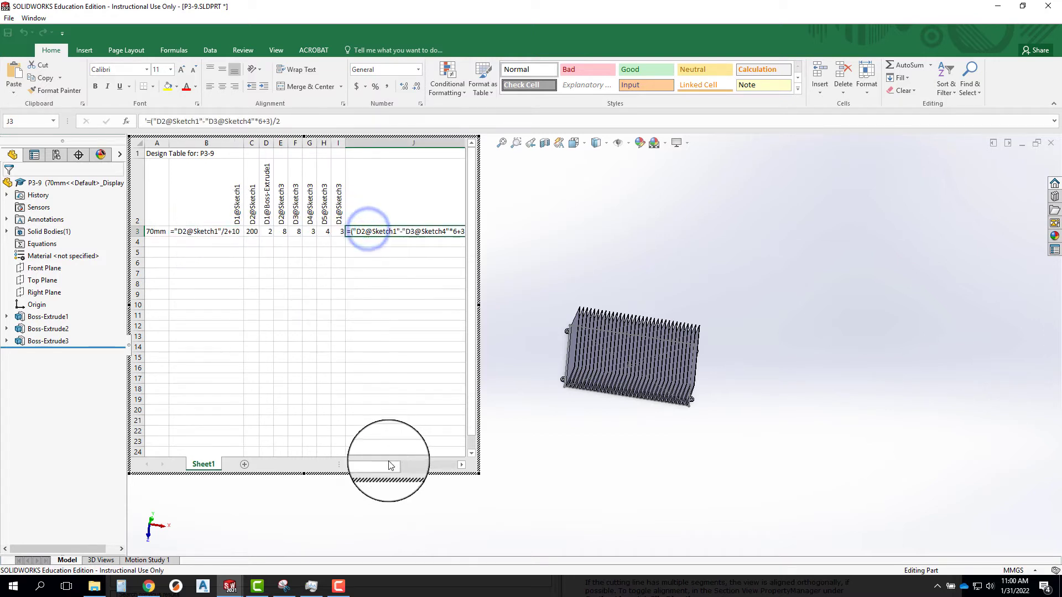
{"action": "mouse_move", "coordinate": [379, 466]}
{"action": "left_mouse_down"}
{"action": "mouse_move", "coordinate": [406, 467]}
{"action": "mouse_move", "coordinate": [419, 407]}
{"action": "left_mouse_up"}
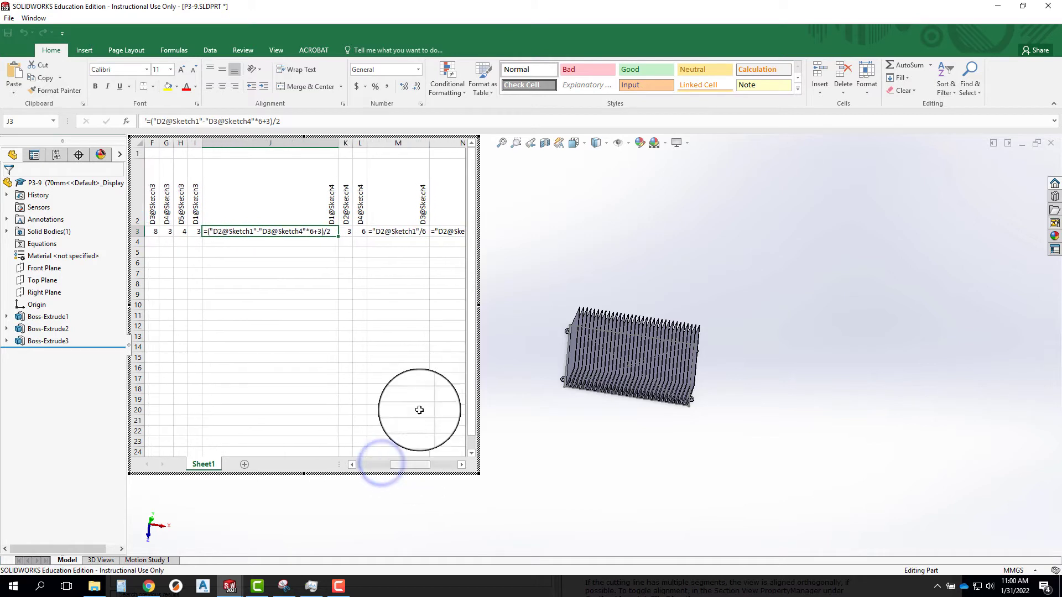
{"action": "left_click", "coordinate": [399, 231]}
{"action": "left_click_drag", "start_coordinate": [408, 466], "coordinate": [351, 464]}
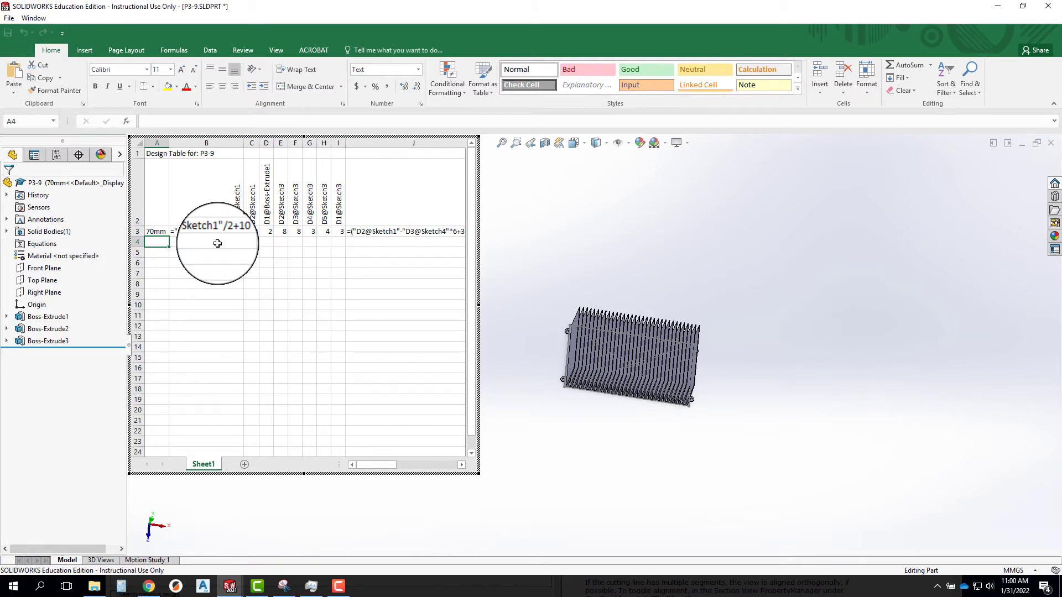
{"action": "key", "text": "m"}
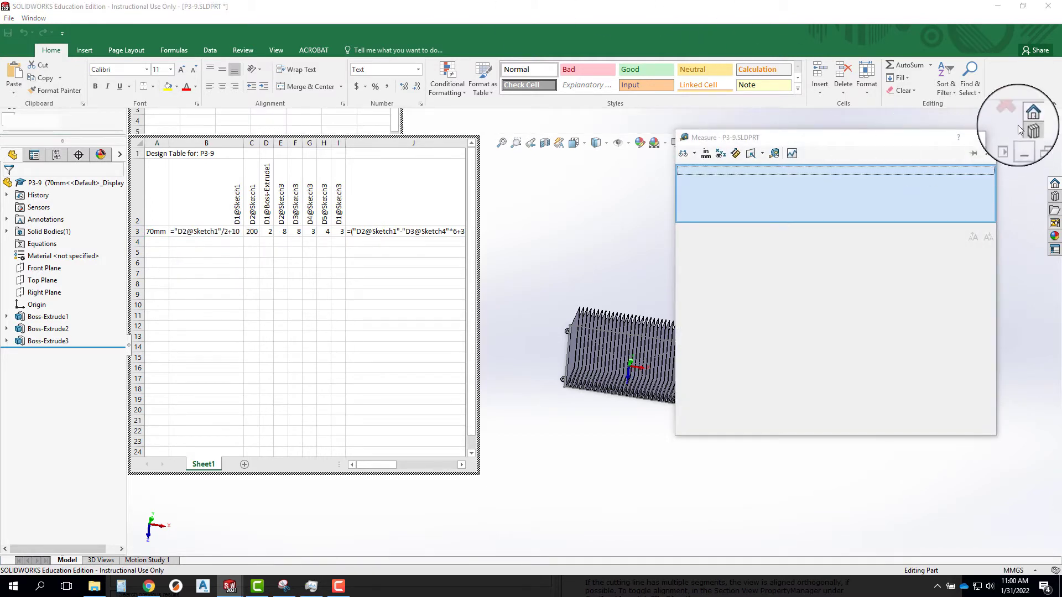
{"action": "left_click", "coordinate": [983, 138]}
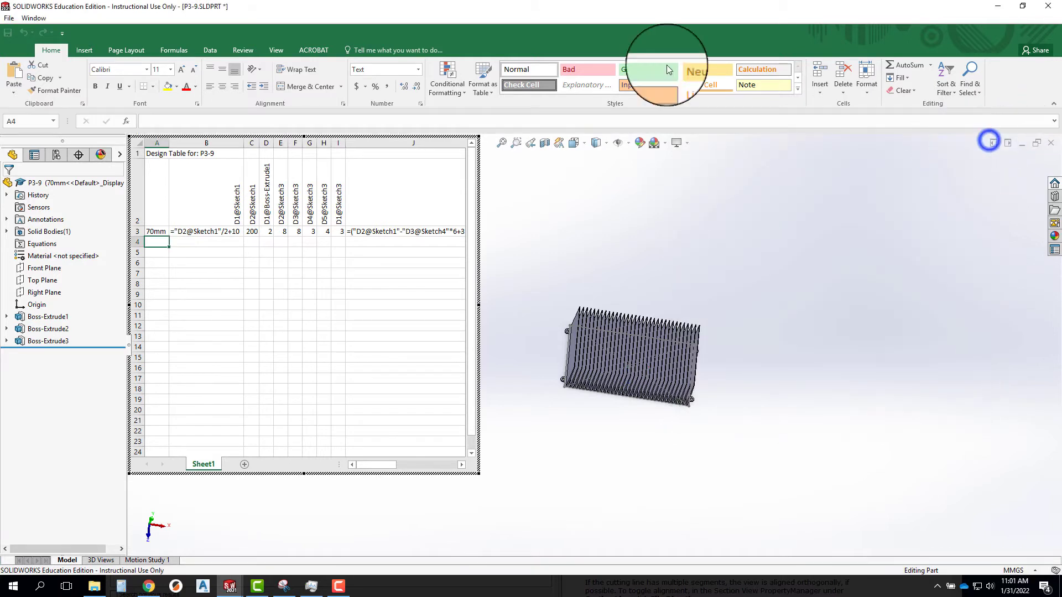
{"action": "left_click", "coordinate": [171, 252]}
{"action": "right_click", "coordinate": [171, 253]}
{"action": "left_click", "coordinate": [158, 242]}
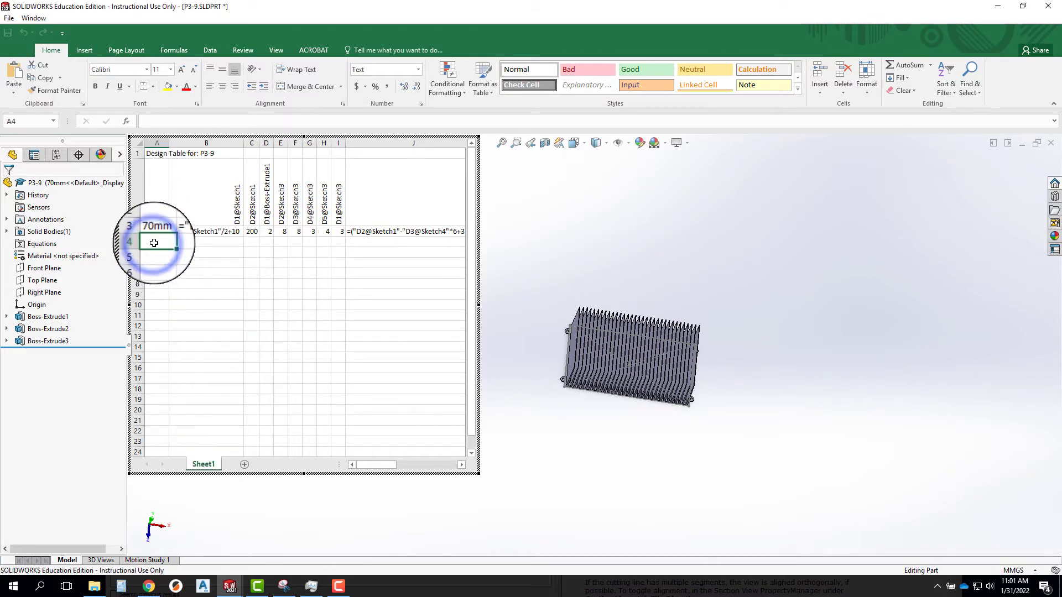
{"action": "left_click", "coordinate": [185, 3]}
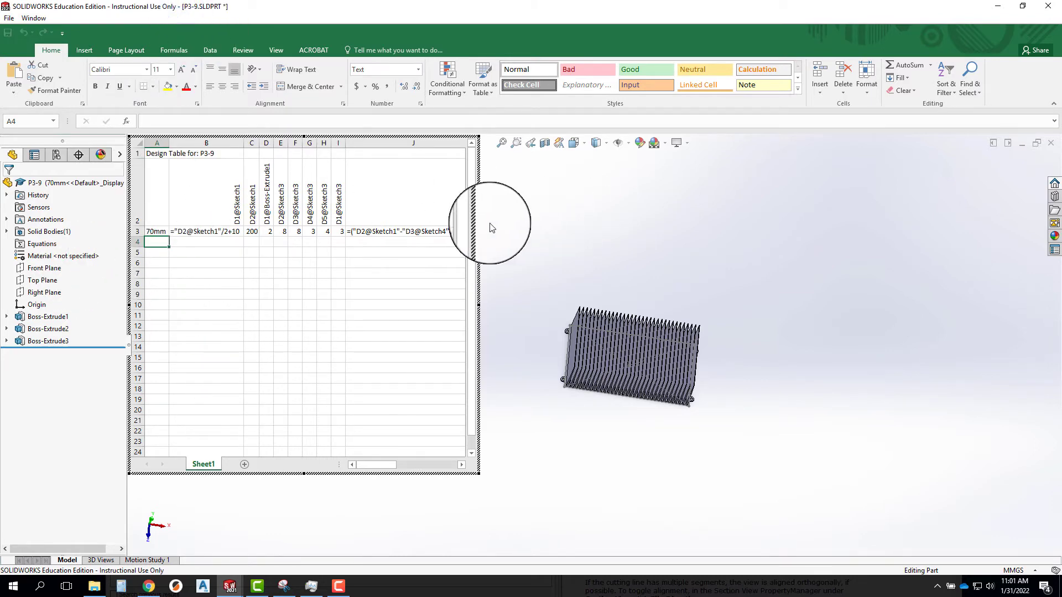
Close the embedded design table and reopen it for editing in a separate Excel window without adding the offered parameters.
{"action": "left_click", "coordinate": [536, 239]}
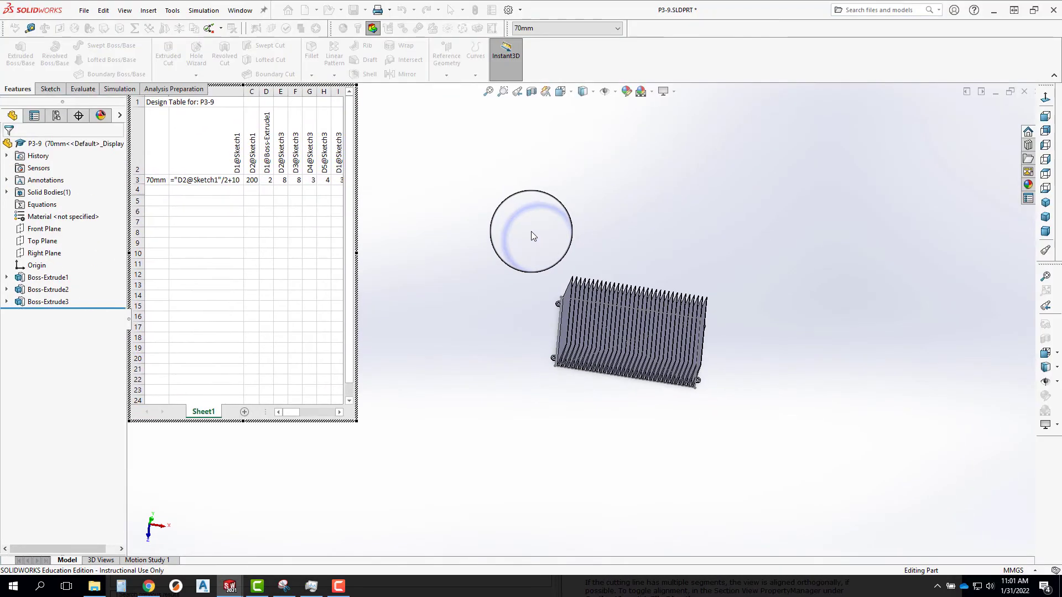
{"action": "left_click", "coordinate": [56, 117]}
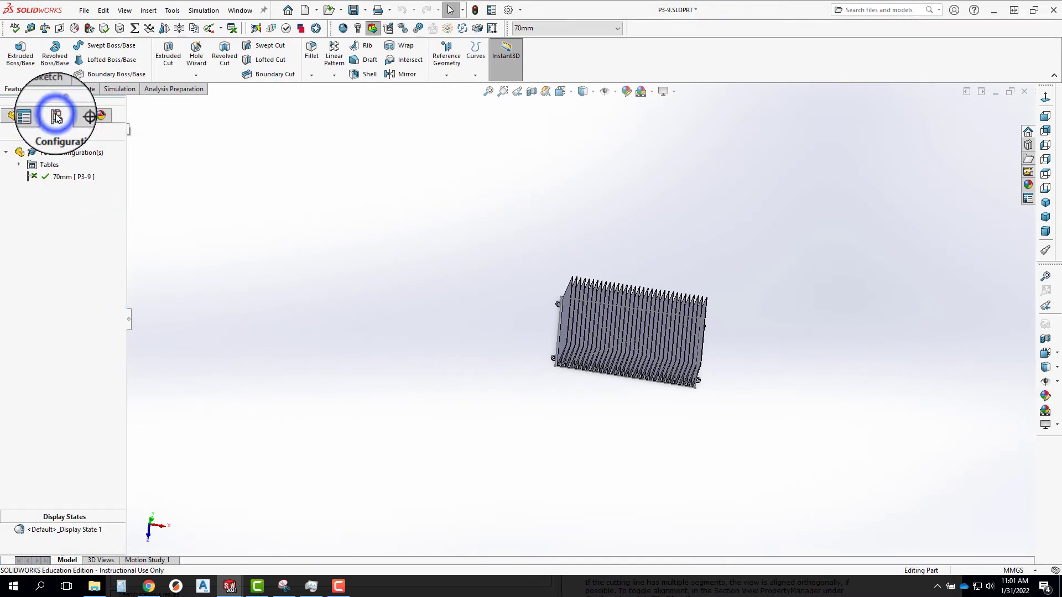
{"action": "left_click", "coordinate": [19, 165]}
{"action": "right_click", "coordinate": [63, 178]}
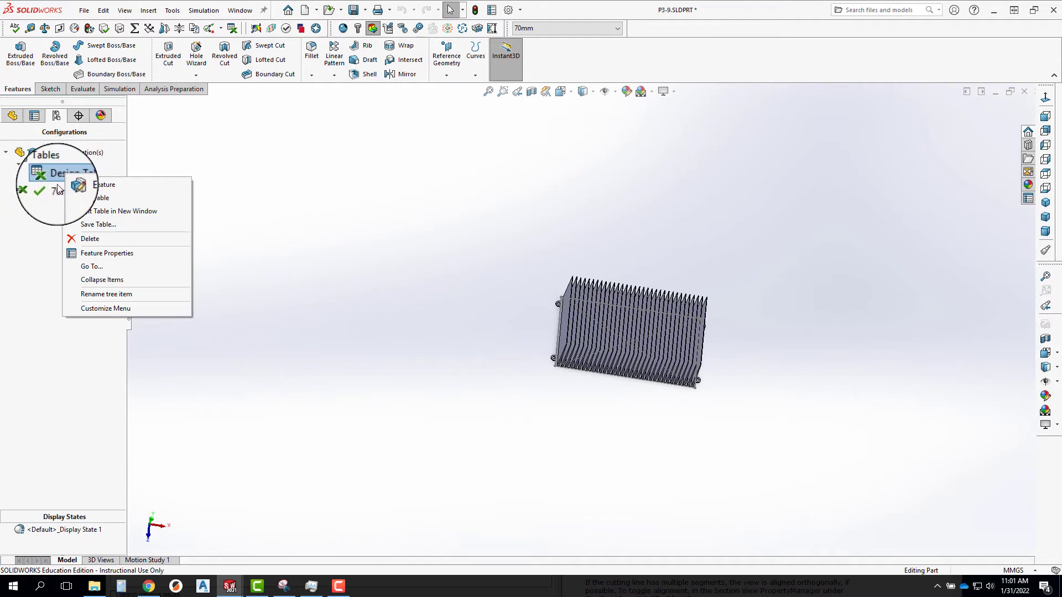
{"action": "left_click", "coordinate": [105, 211]}
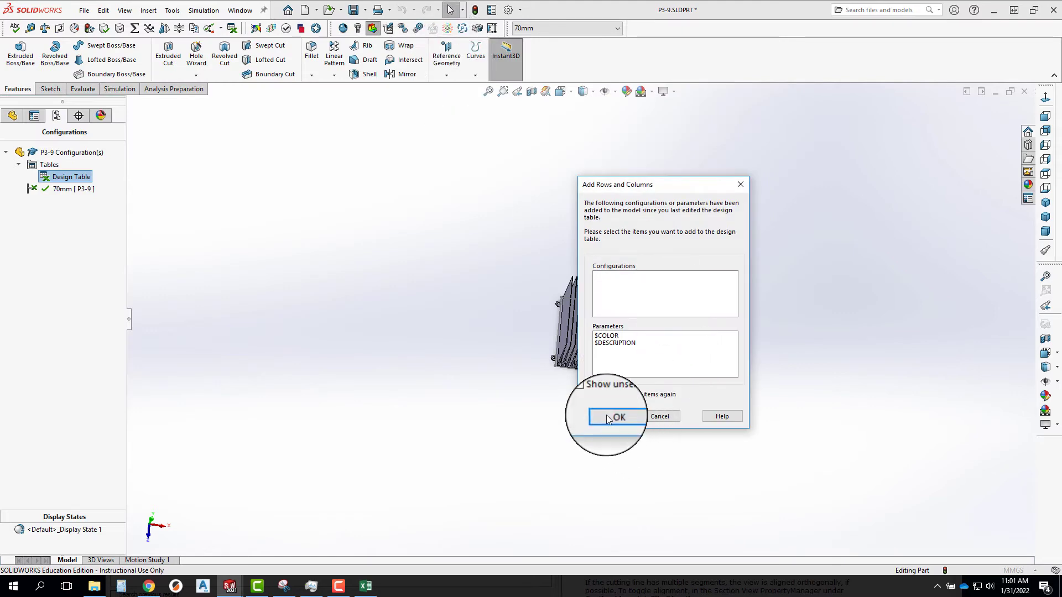
{"action": "left_click", "coordinate": [608, 417]}
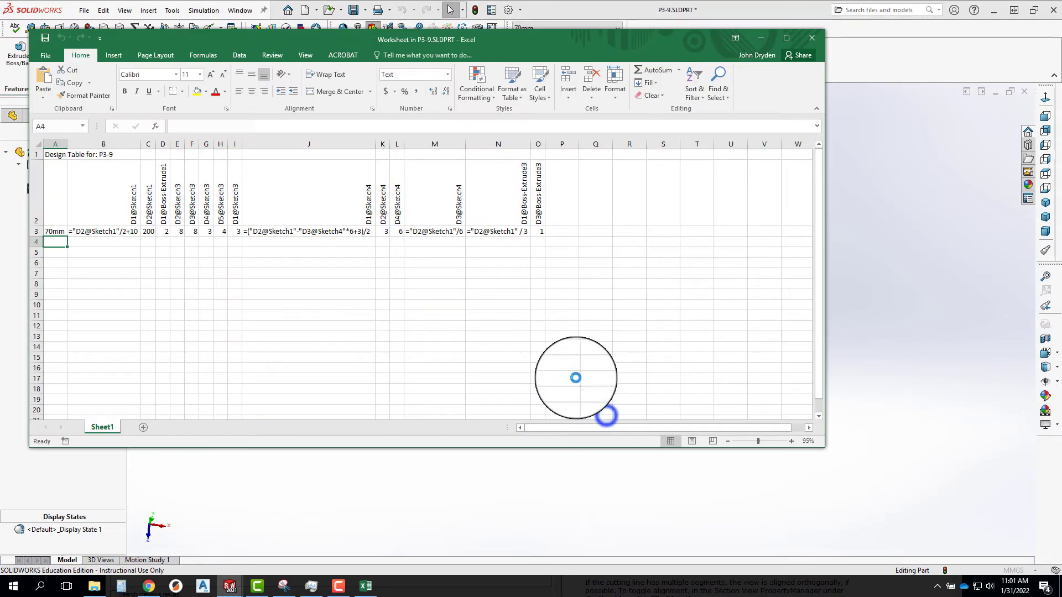
Add the configuration names 90mm, 110mm and 200mm below 70mm in cells A4 to A6.
{"action": "left_click", "coordinate": [55, 242]}
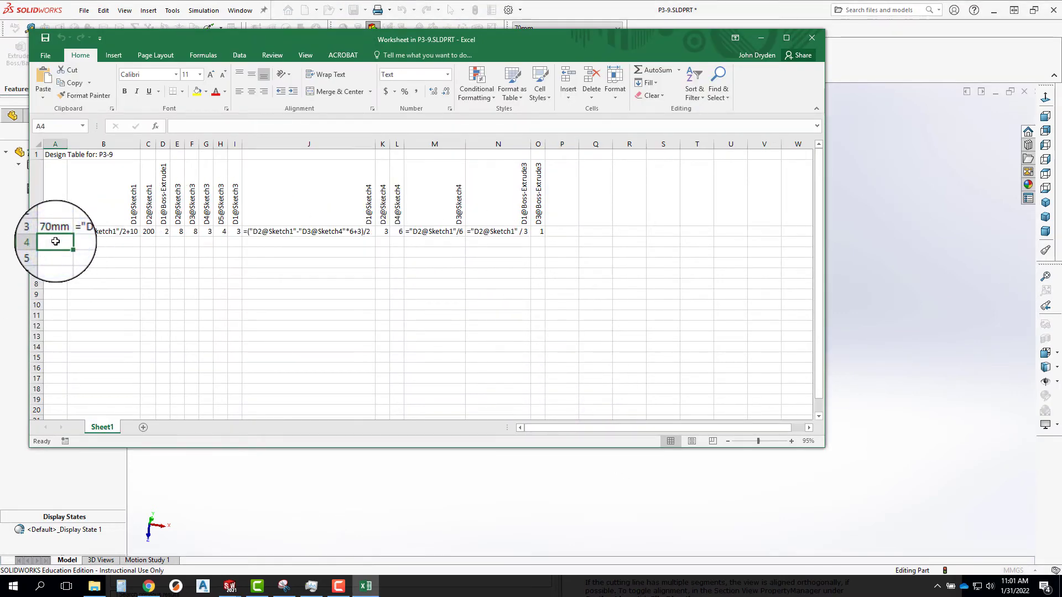
{"action": "type", "text": "90mm"}
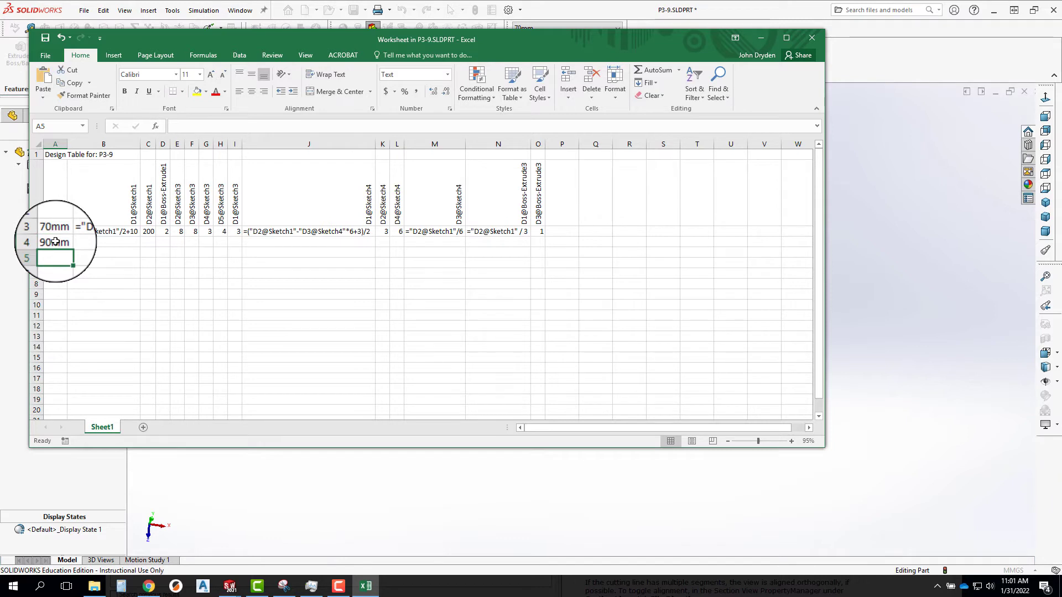
{"action": "type", "text": "110mm"}
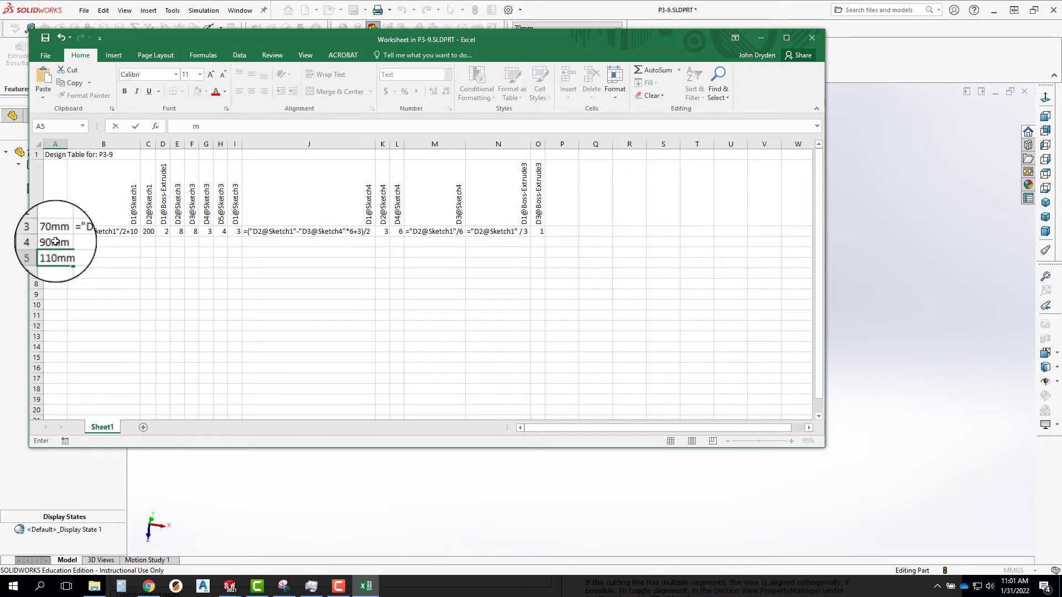
{"action": "key", "text": "Return"}
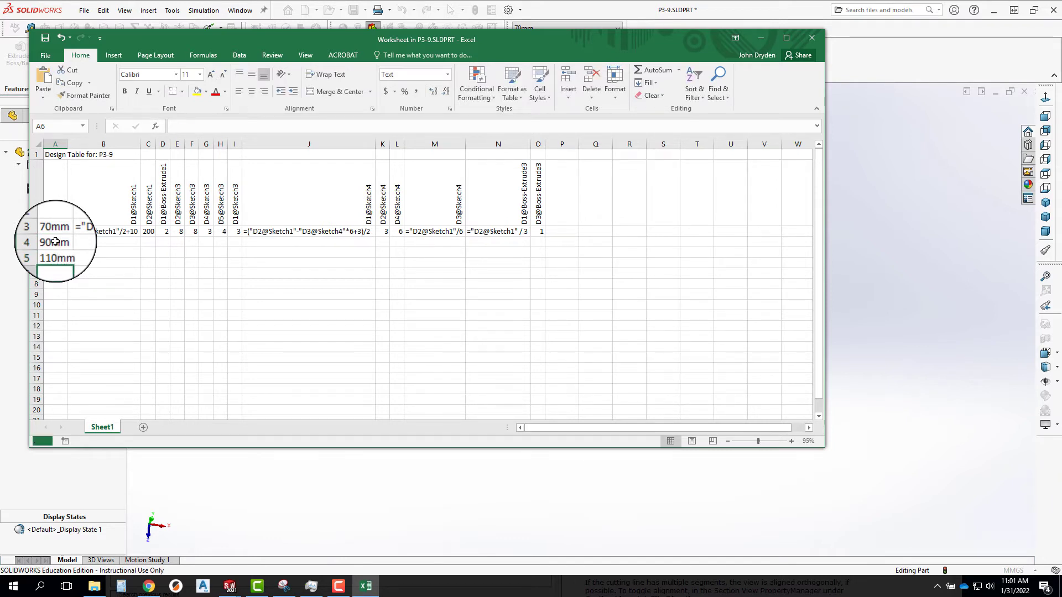
{"action": "type", "text": "200m"}
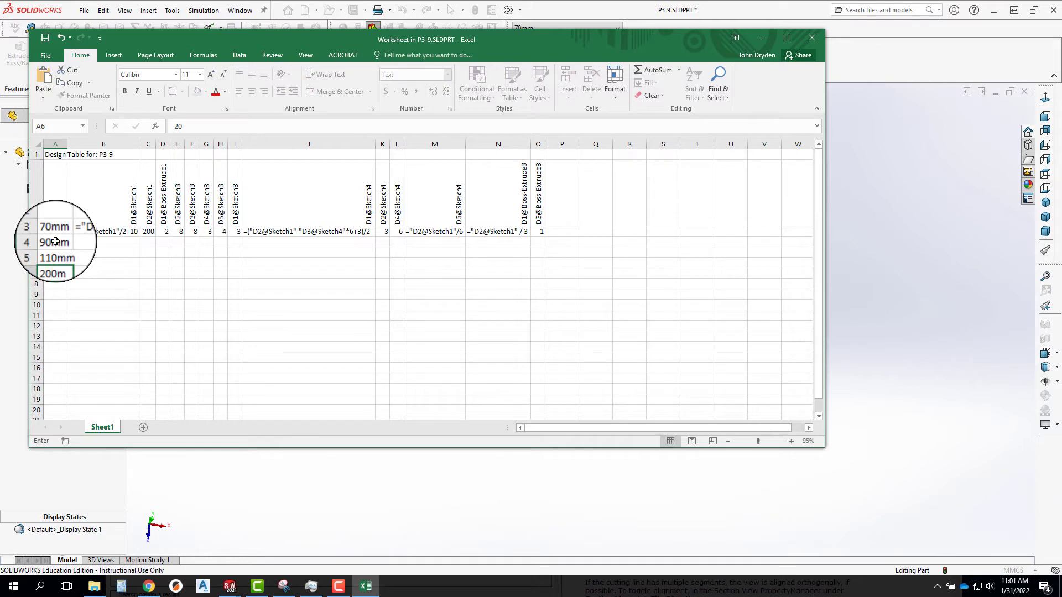
{"action": "key", "text": "Return"}
{"action": "left_click", "coordinate": [63, 261]}
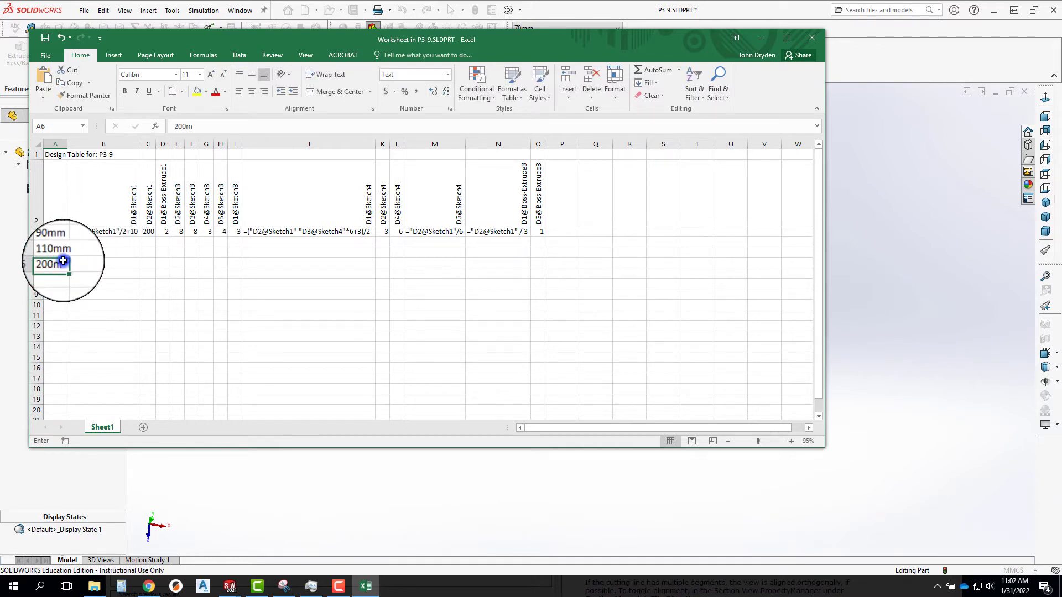
{"action": "double_click", "coordinate": [63, 262]}
{"action": "key", "text": "Return"}
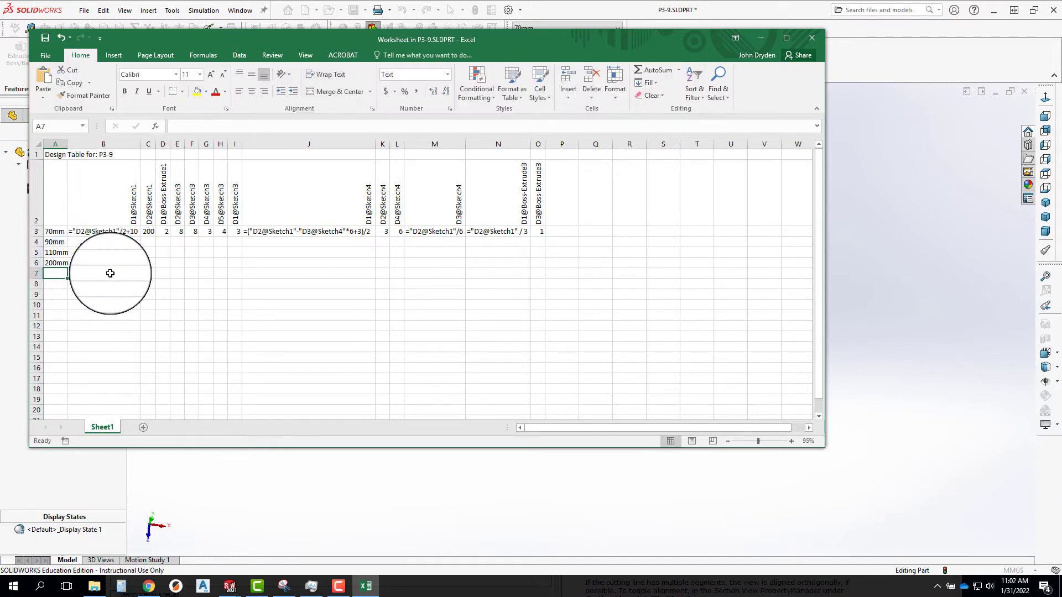
Copy the 70mm row's values and equations from B3:O3 into the 90mm, 110mm and 200mm rows.
{"action": "left_click_drag", "start_coordinate": [82, 229], "coordinate": [539, 232]}
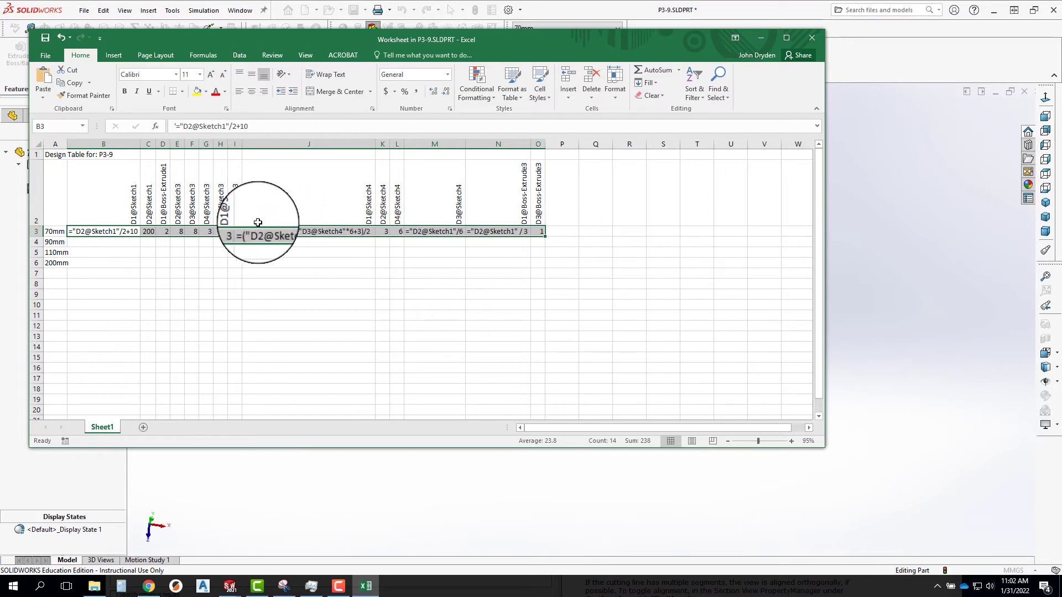
{"action": "key", "text": "ctrl+c"}
{"action": "left_click", "coordinate": [103, 241]}
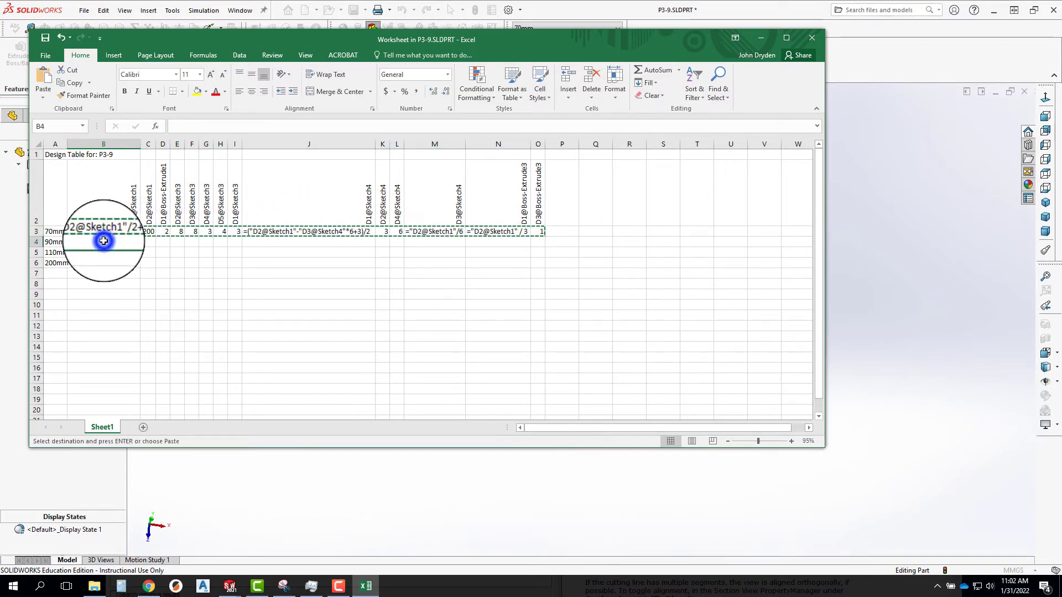
{"action": "key", "text": "ctrl+v"}
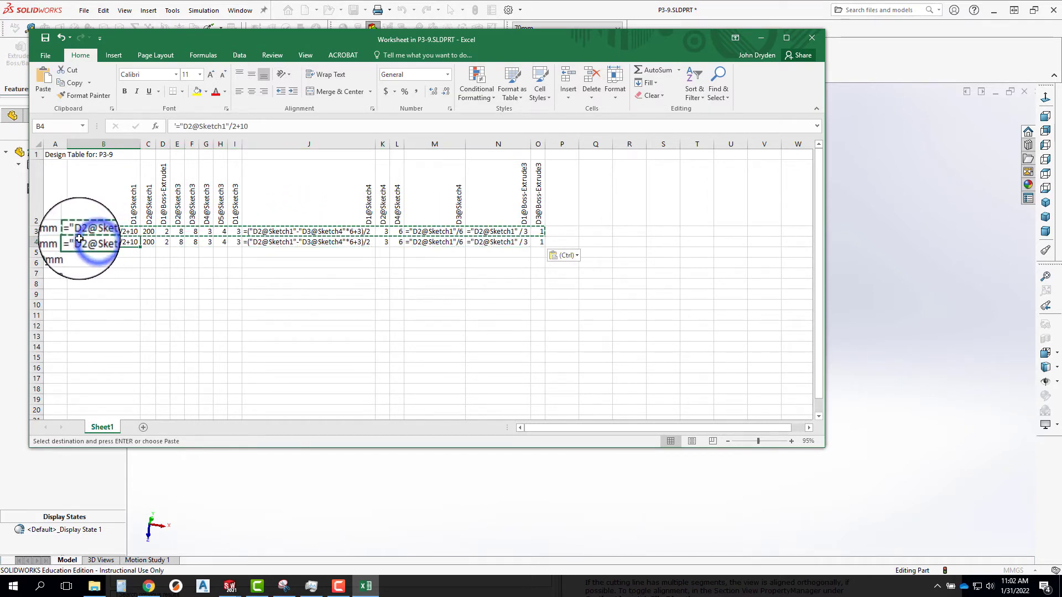
{"action": "left_click_drag", "start_coordinate": [83, 242], "coordinate": [540, 263]}
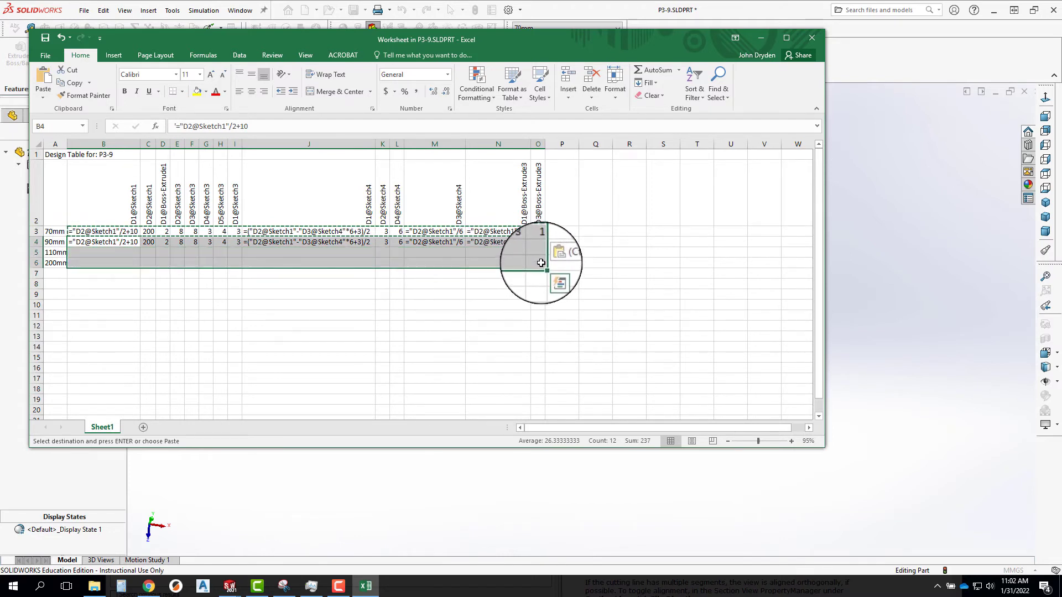
{"action": "key", "text": "Return"}
{"action": "left_click", "coordinate": [254, 326]}
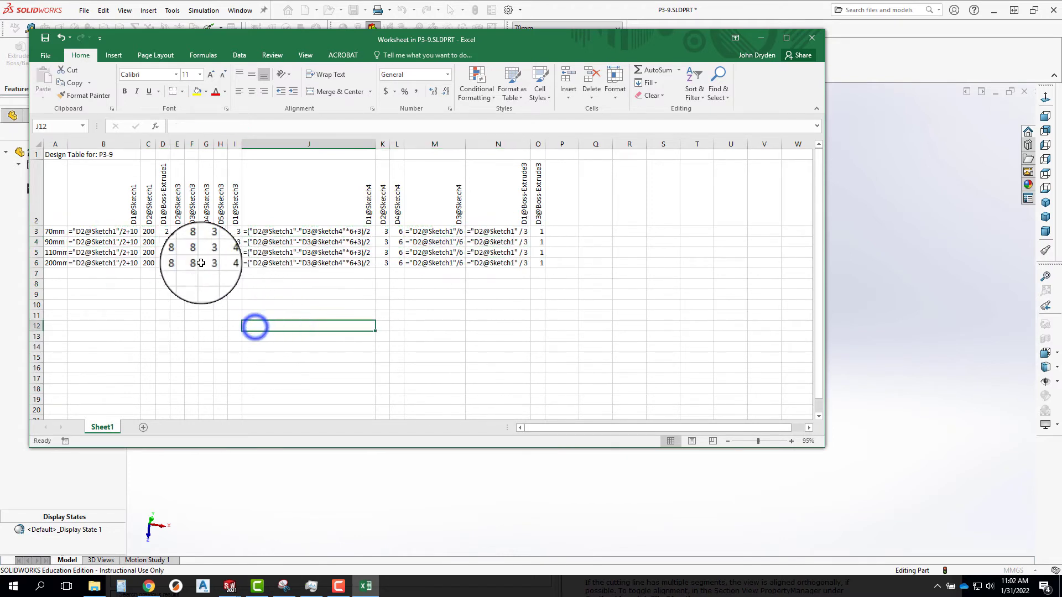
Close the design table worksheet to generate the 90mm, 110mm and 200mm configurations.
{"action": "left_click", "coordinate": [131, 231]}
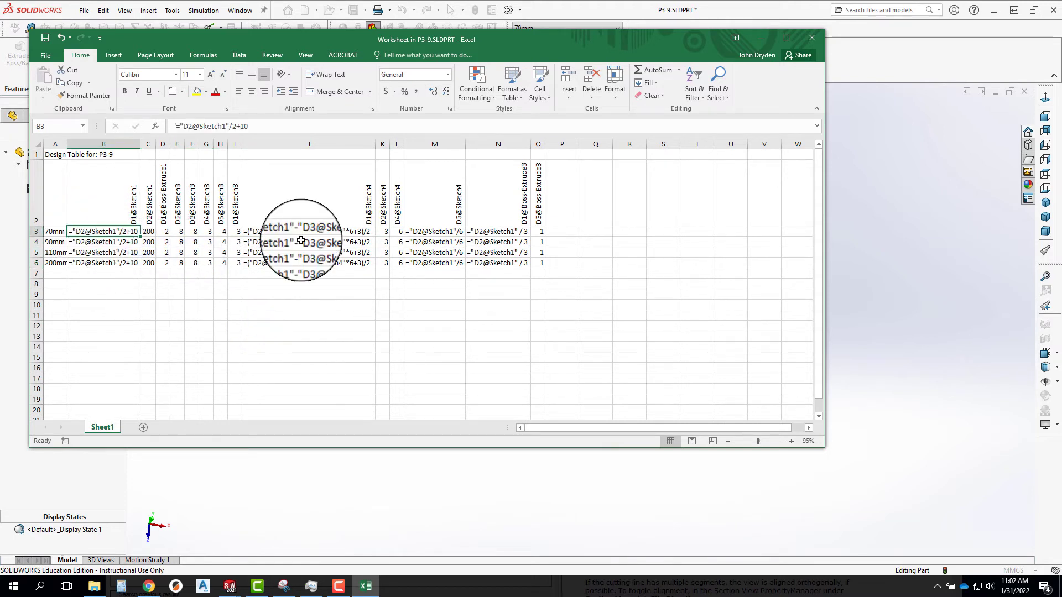
{"action": "left_click", "coordinate": [812, 40]}
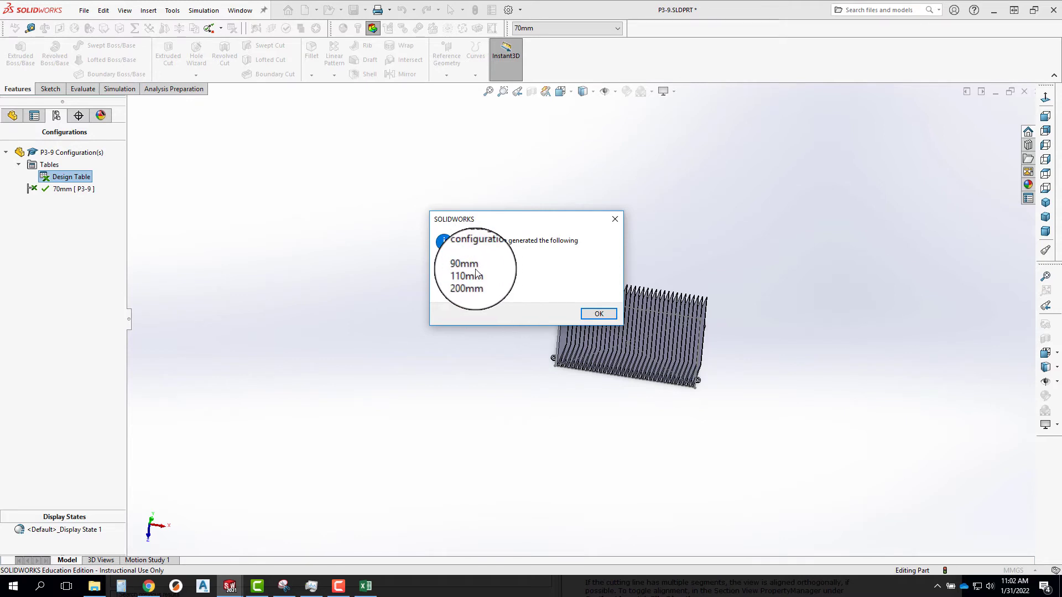
{"action": "left_click", "coordinate": [598, 315]}
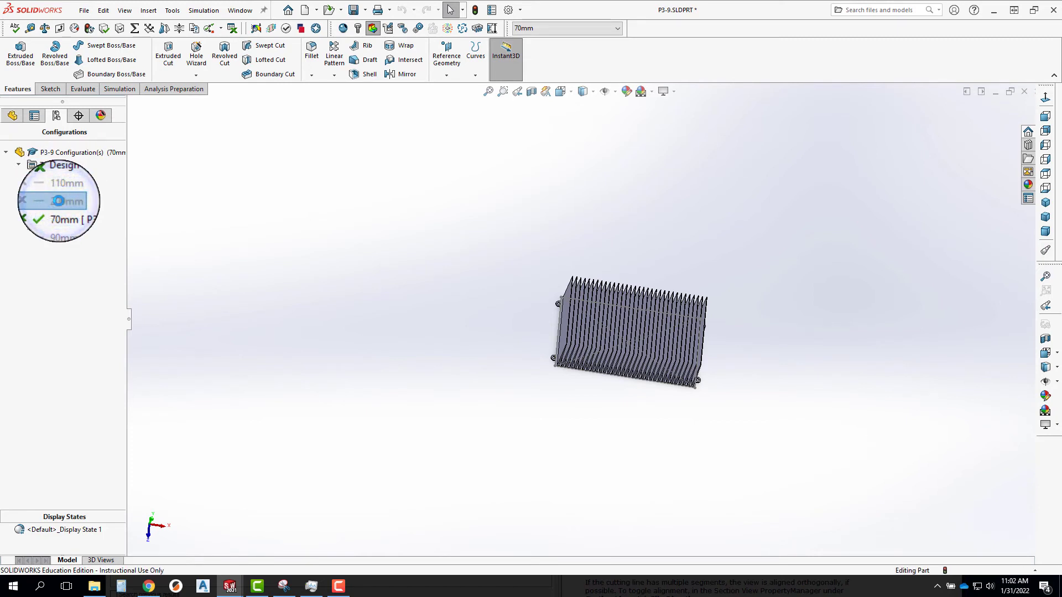
Activate the 110mm configuration, return to the 70mm configuration and rebuild the part to compare the geometry.
{"action": "double_click", "coordinate": [65, 188]}
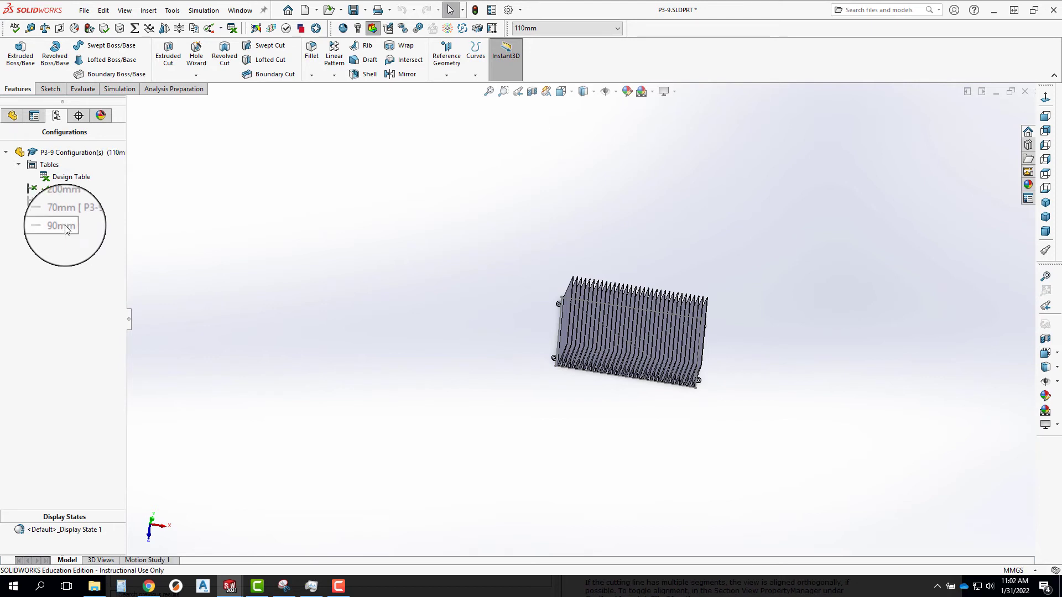
{"action": "double_click", "coordinate": [65, 214]}
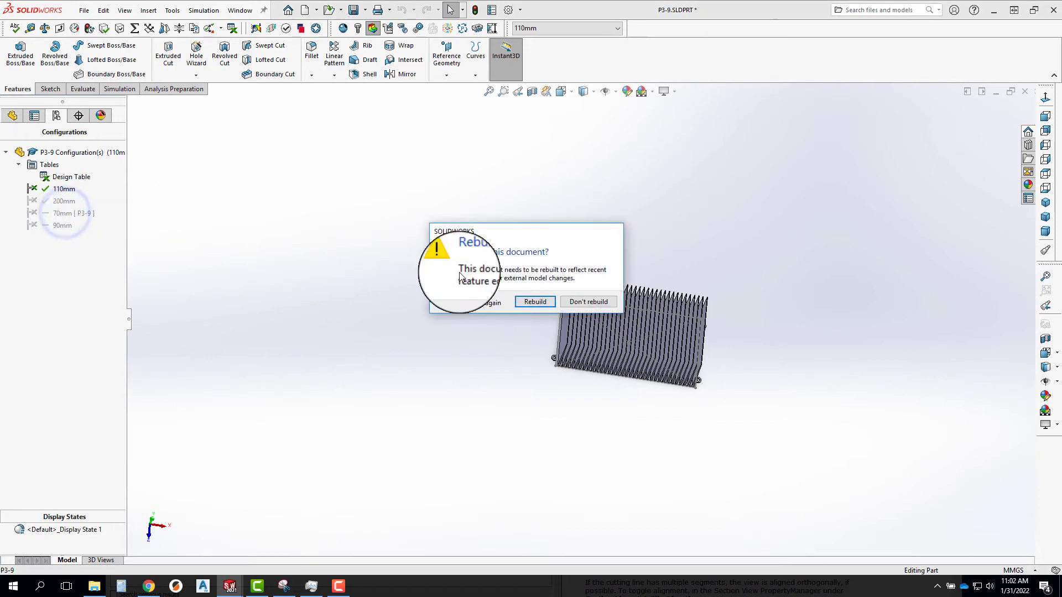
{"action": "left_click", "coordinate": [535, 302]}
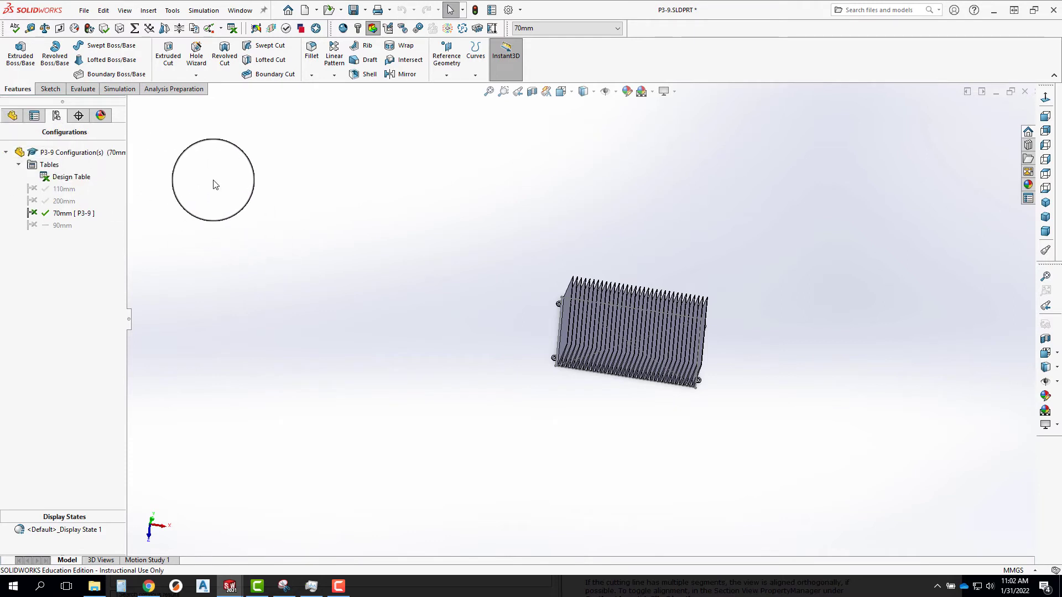
Reopen the design table for editing in a separate Excel window without adding the offered $PARTNUMBER parameter.
{"action": "right_click", "coordinate": [65, 178]}
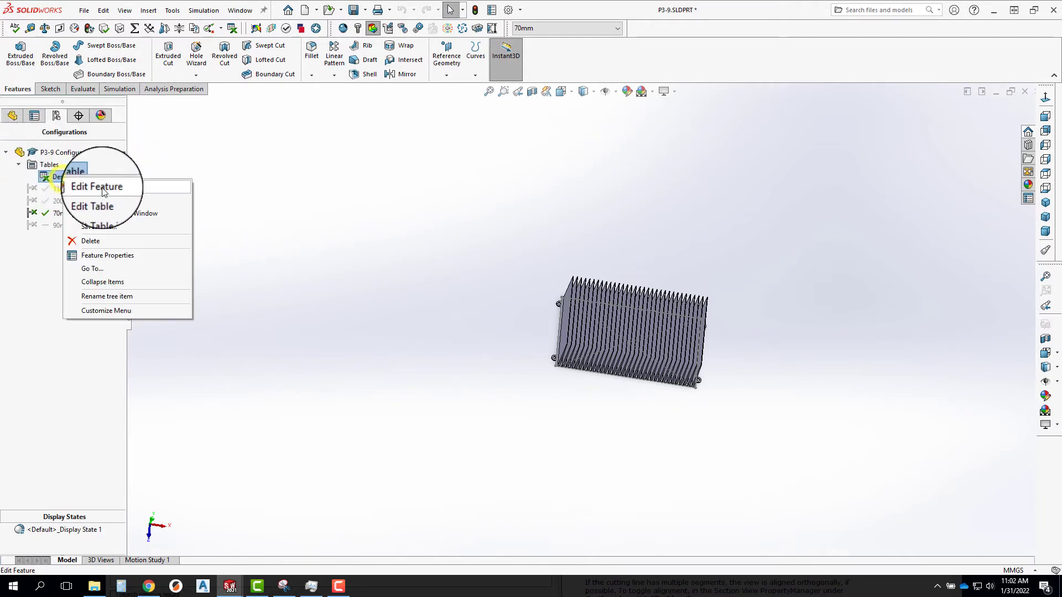
{"action": "left_click", "coordinate": [103, 212]}
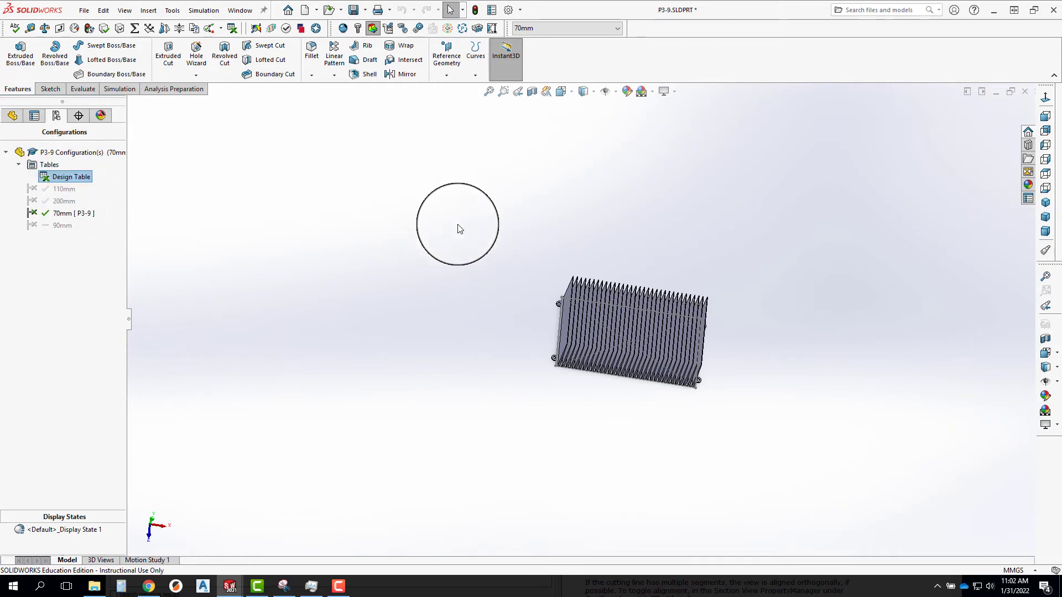
{"action": "double_click", "coordinate": [83, 178]}
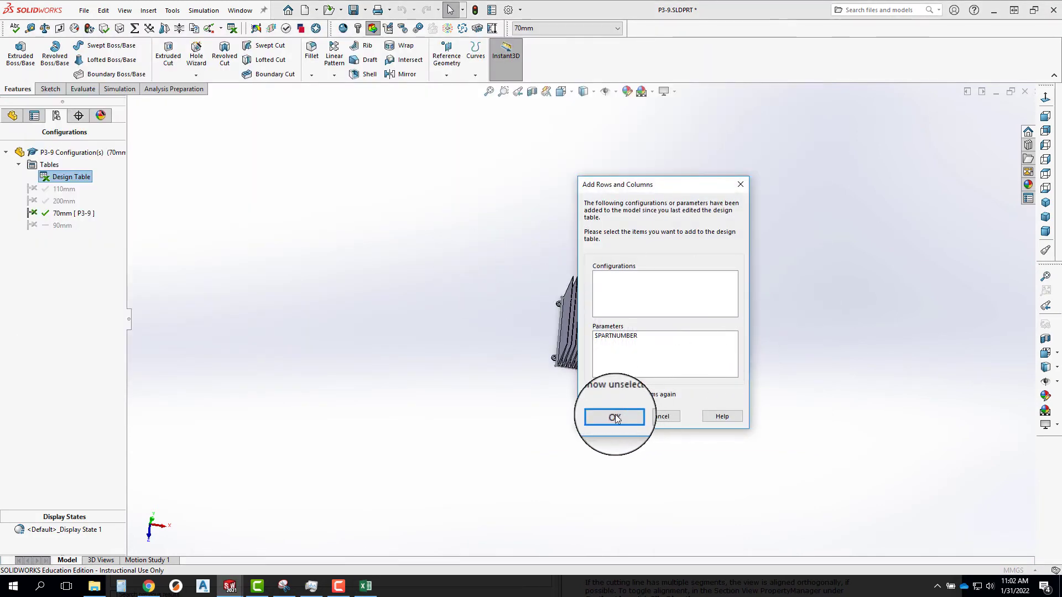
{"action": "left_click", "coordinate": [615, 417]}
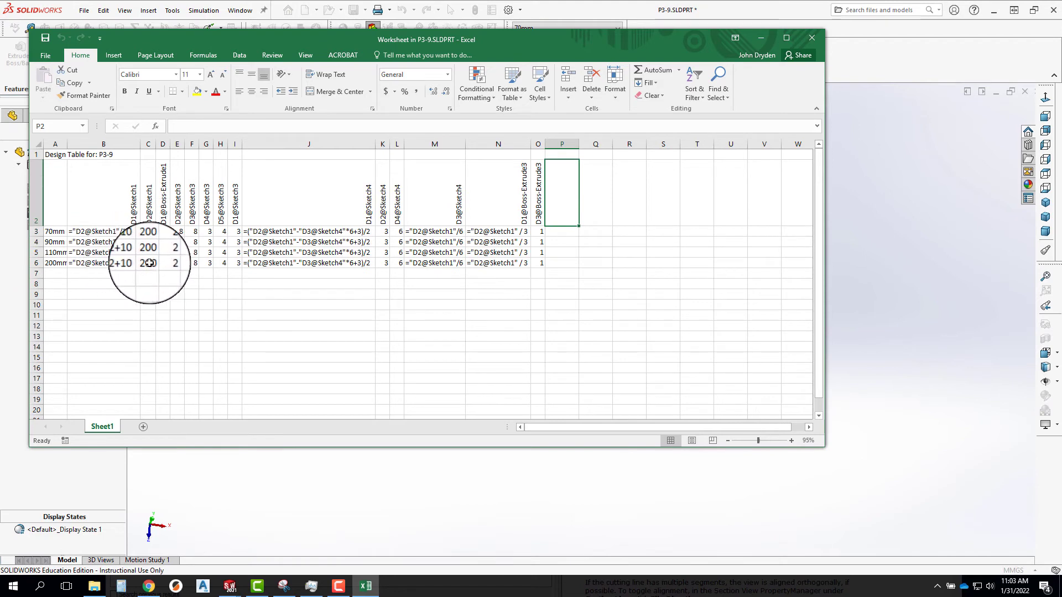
Set D2@Sketch1 to 10 for 70mm, 90 for 90mm and 110 for 110mm, and close the design table.
{"action": "left_click", "coordinate": [150, 263]}
{"action": "left_click", "coordinate": [148, 252]}
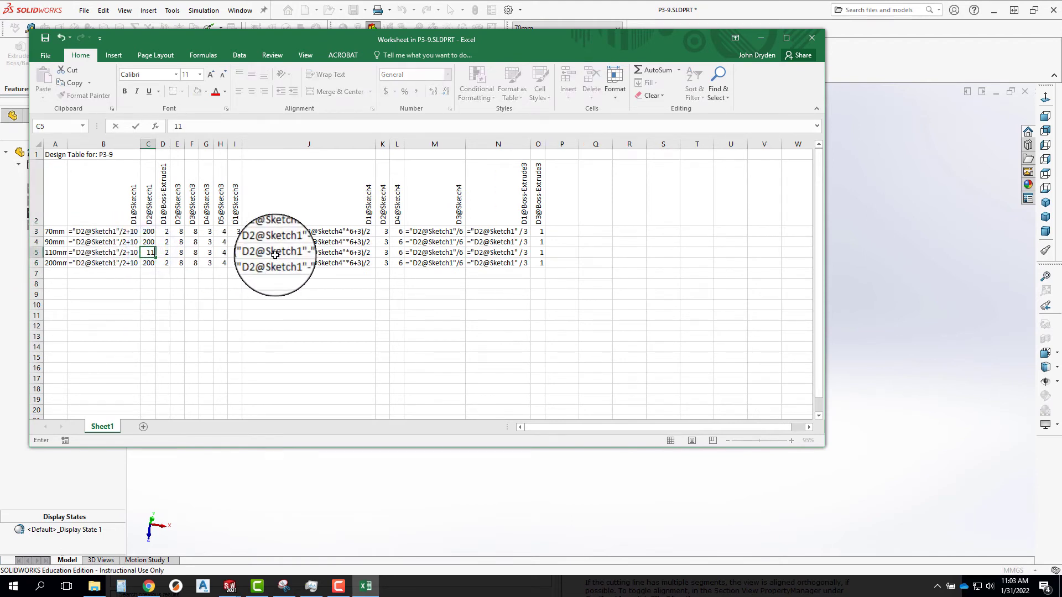
{"action": "type", "text": "110"}
{"action": "left_click", "coordinate": [152, 241]}
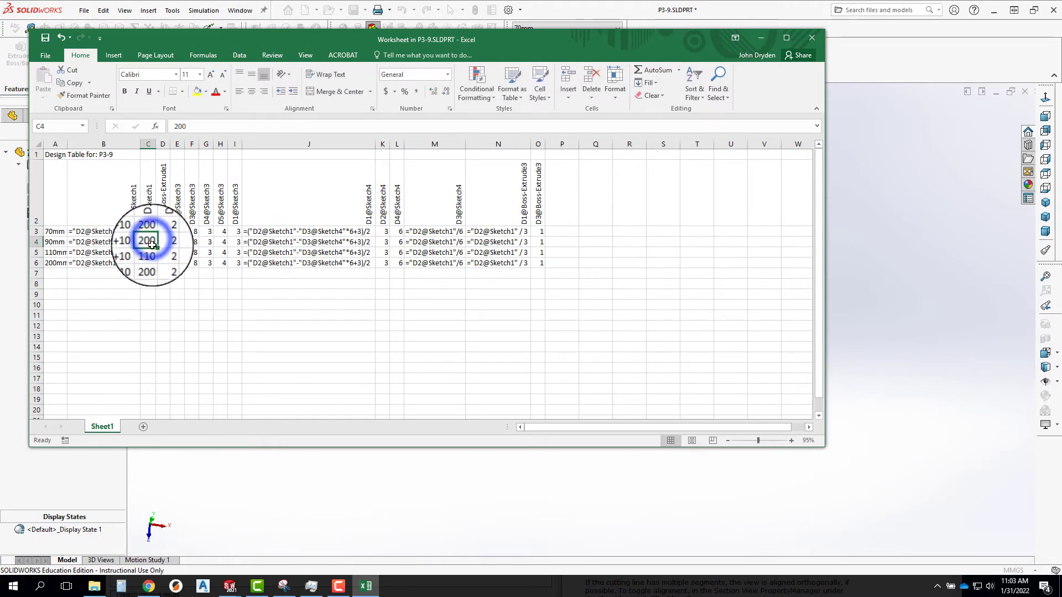
{"action": "type", "text": "90"}
{"action": "left_click", "coordinate": [155, 231]}
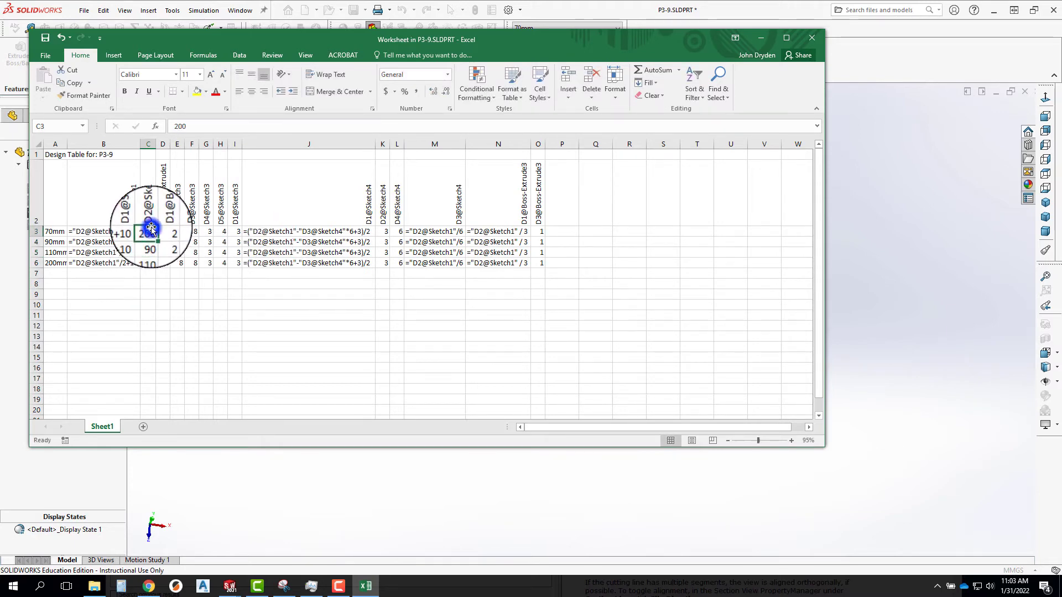
{"action": "type", "text": "10"}
{"action": "key", "text": "Return"}
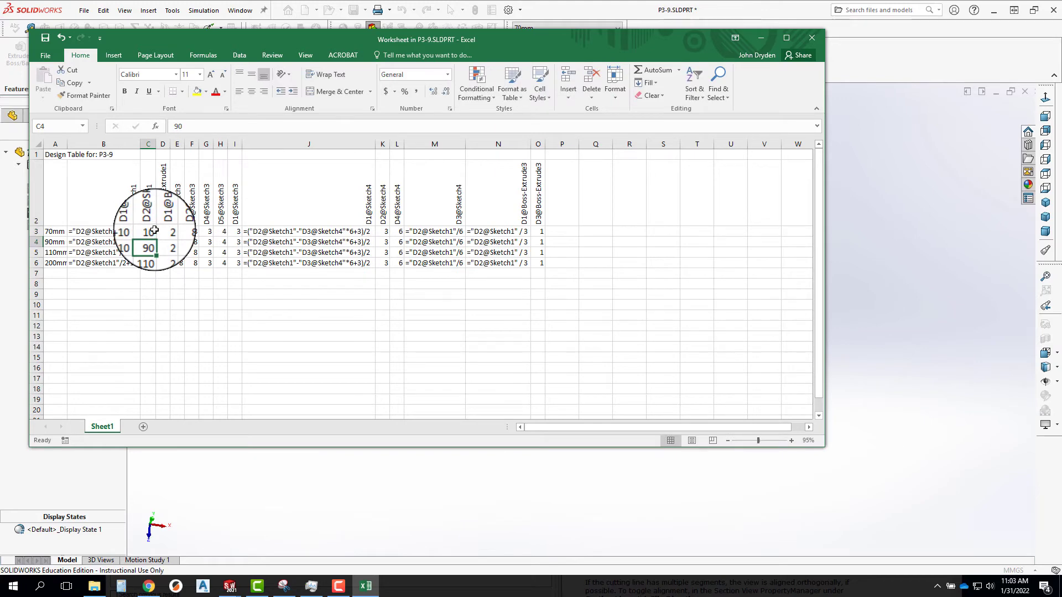
{"action": "left_click", "coordinate": [811, 37]}
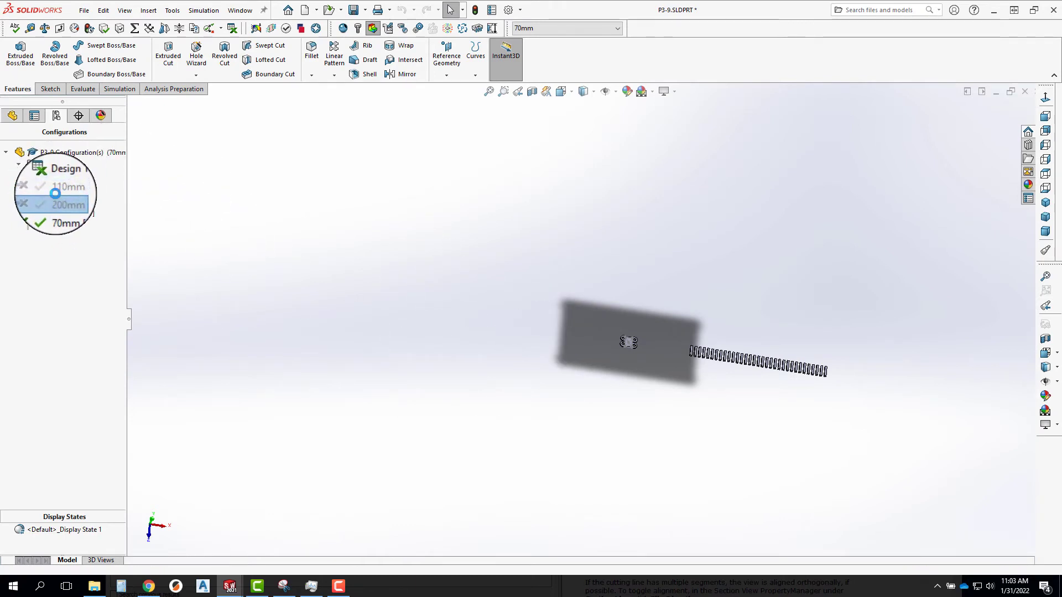
Activate the 110mm configuration followed by the 200mm configuration, and inspect the resized heat sink.
{"action": "double_click", "coordinate": [54, 193]}
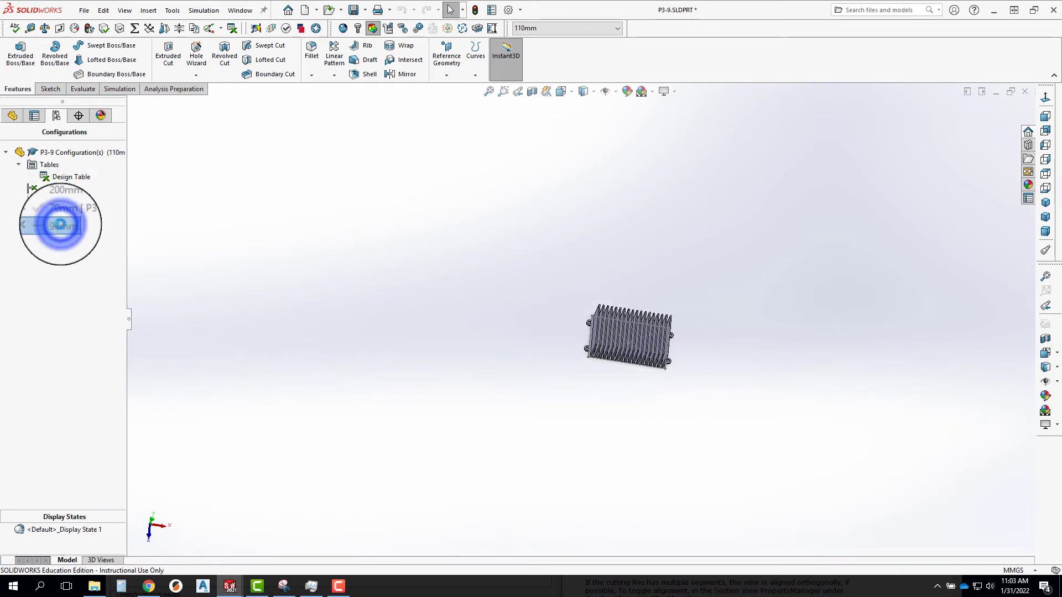
{"action": "double_click", "coordinate": [60, 195]}
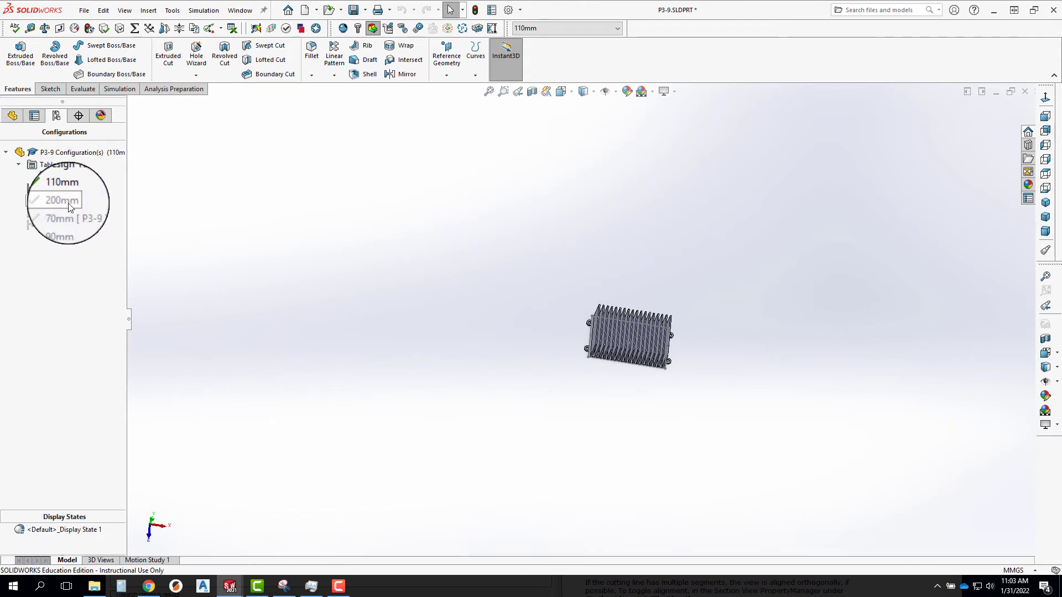
{"action": "double_click", "coordinate": [66, 200]}
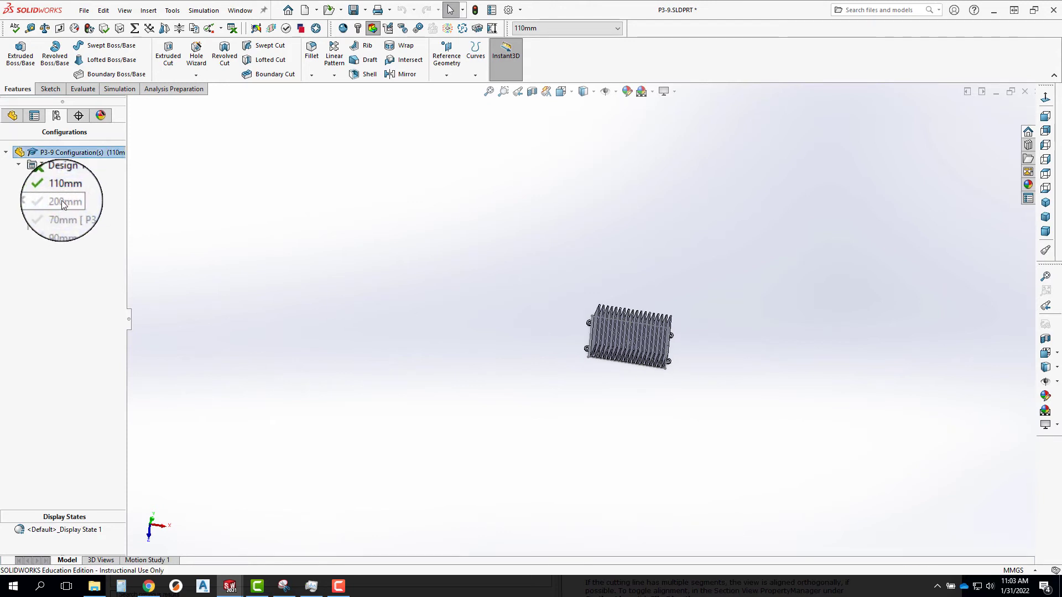
{"action": "double_click", "coordinate": [55, 202]}
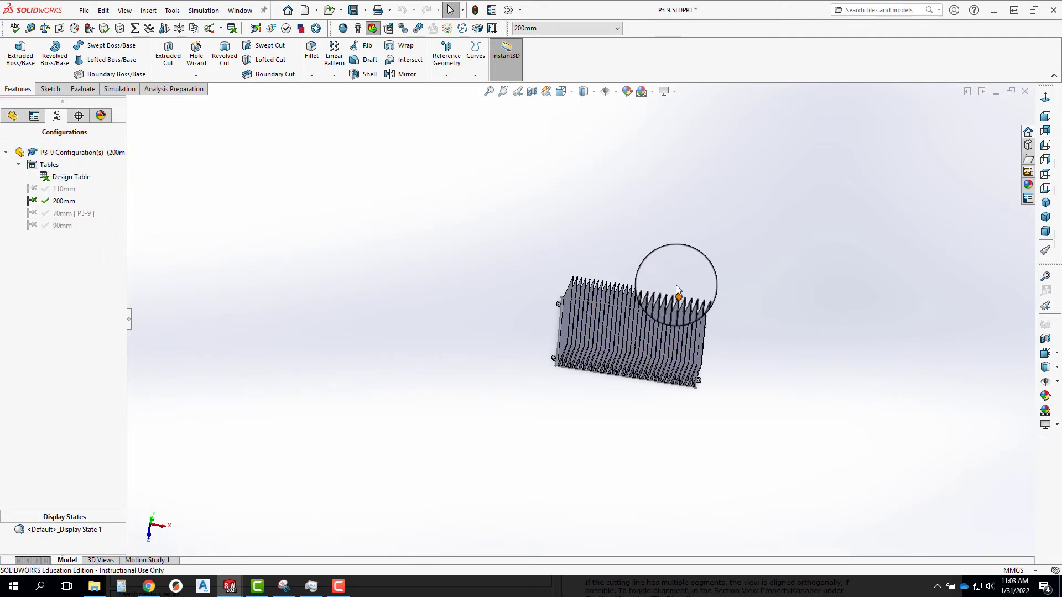
{"action": "middle_click_drag", "start_coordinate": [676, 296], "coordinate": [621, 308]}
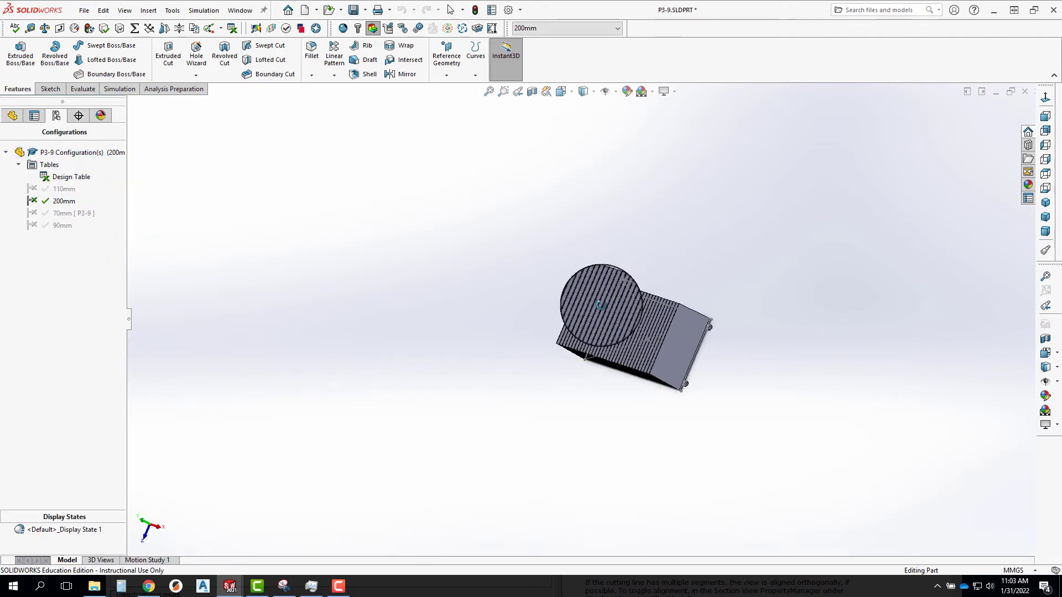
Open Sketch1 of Boss-Extrude1, try to edit the base's horizontal length dimension, and exit the sketch.
{"action": "left_click", "coordinate": [13, 116]}
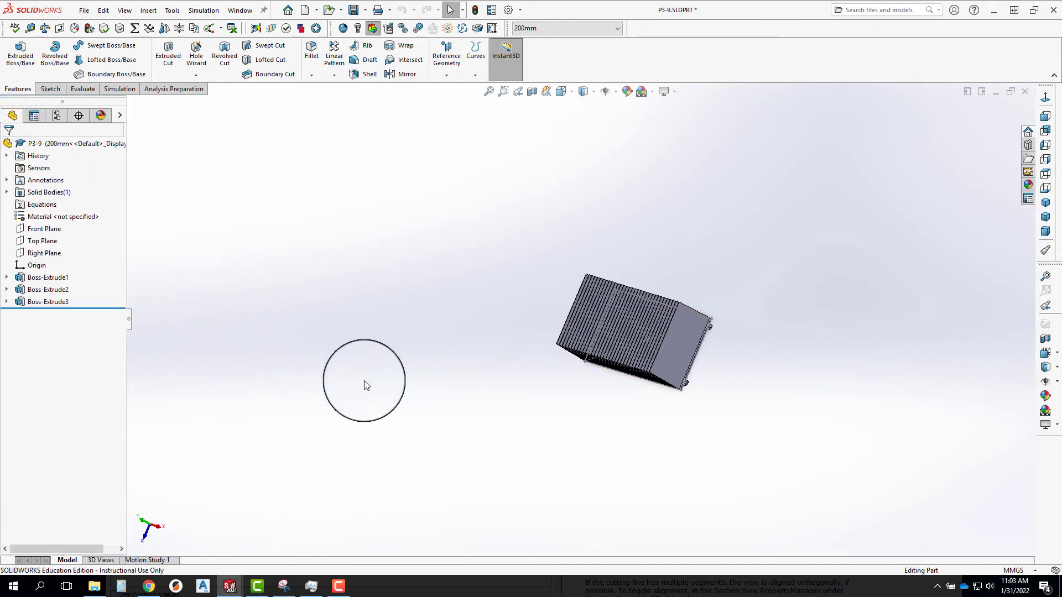
{"action": "middle_click_drag", "start_coordinate": [445, 348], "coordinate": [417, 307]}
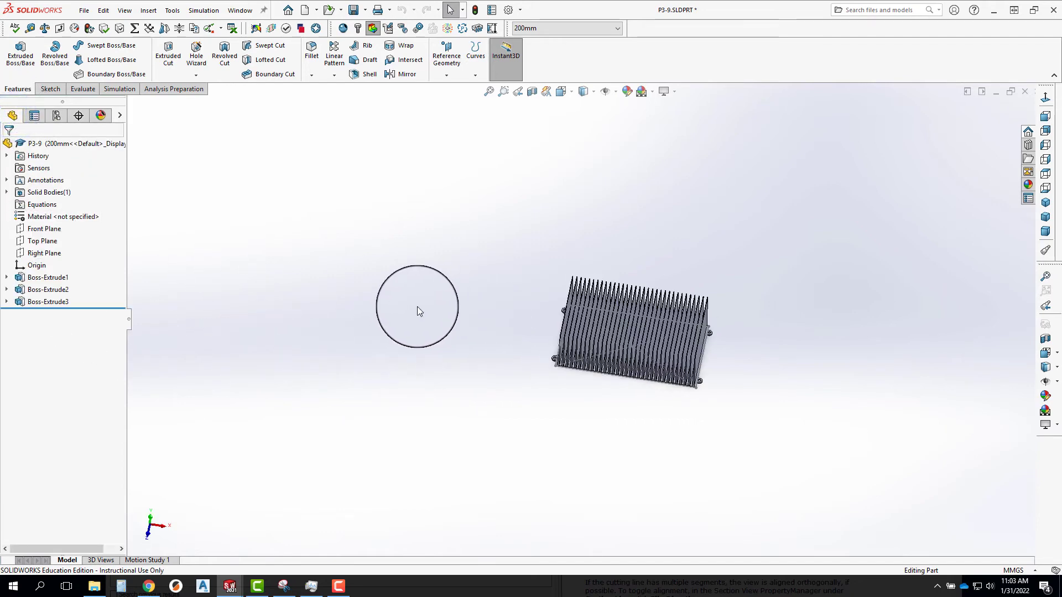
{"action": "left_click", "coordinate": [8, 278]}
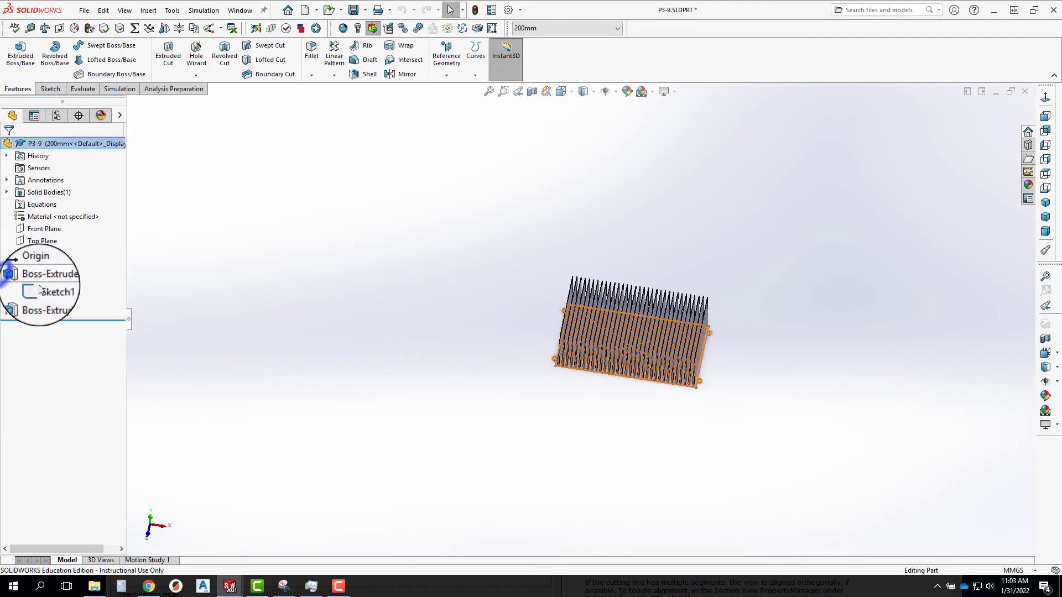
{"action": "right_click", "coordinate": [42, 291]}
{"action": "left_click", "coordinate": [57, 258]}
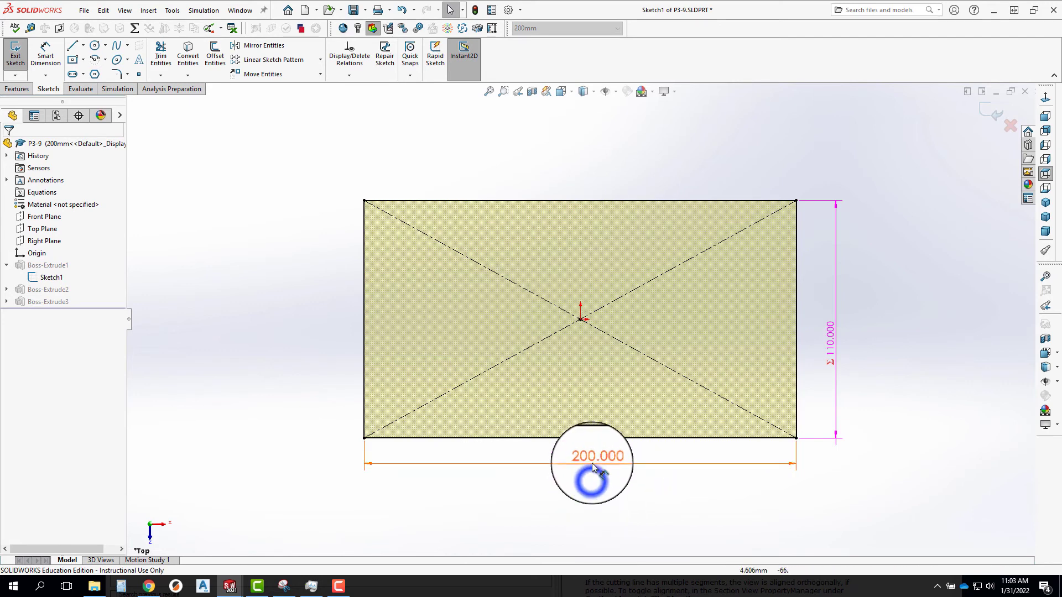
{"action": "double_click", "coordinate": [600, 459]}
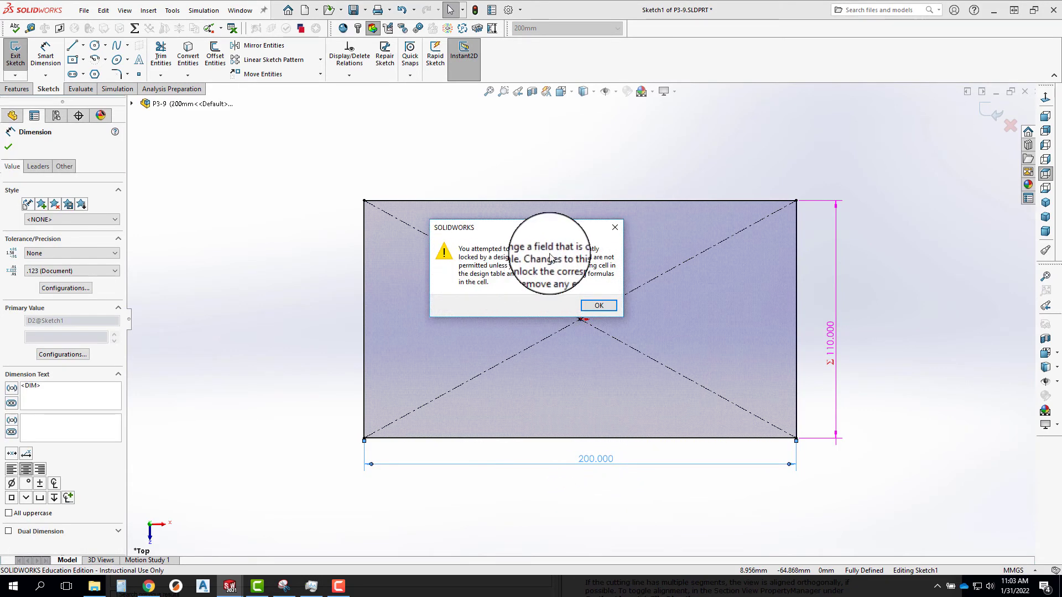
{"action": "left_click", "coordinate": [597, 306]}
{"action": "left_click", "coordinate": [995, 119]}
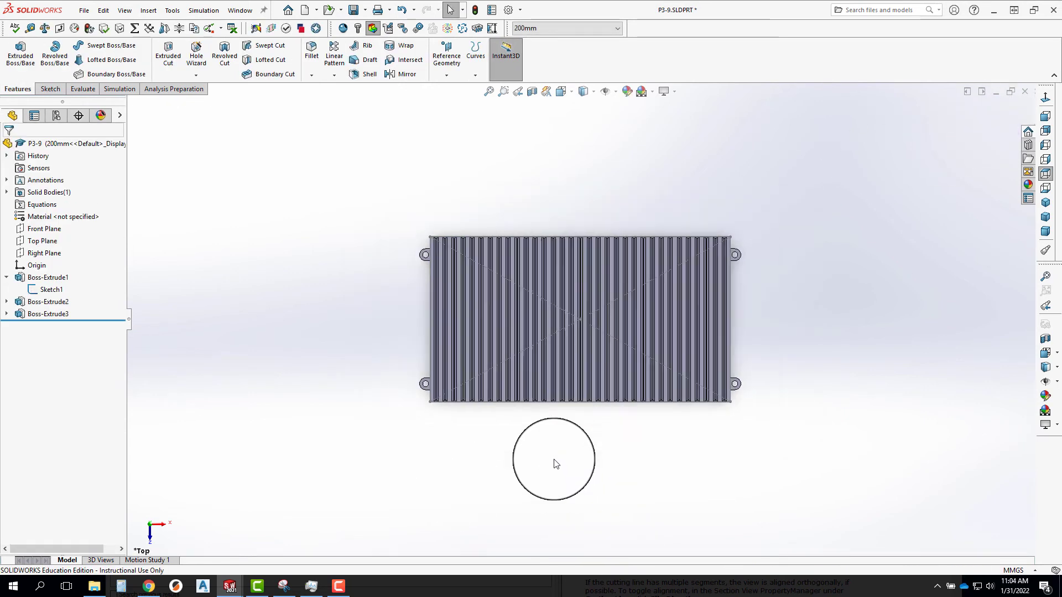
Open the heat sink's design table for editing in a separate Excel window.
{"action": "middle_click_drag", "start_coordinate": [552, 462], "coordinate": [559, 317]}
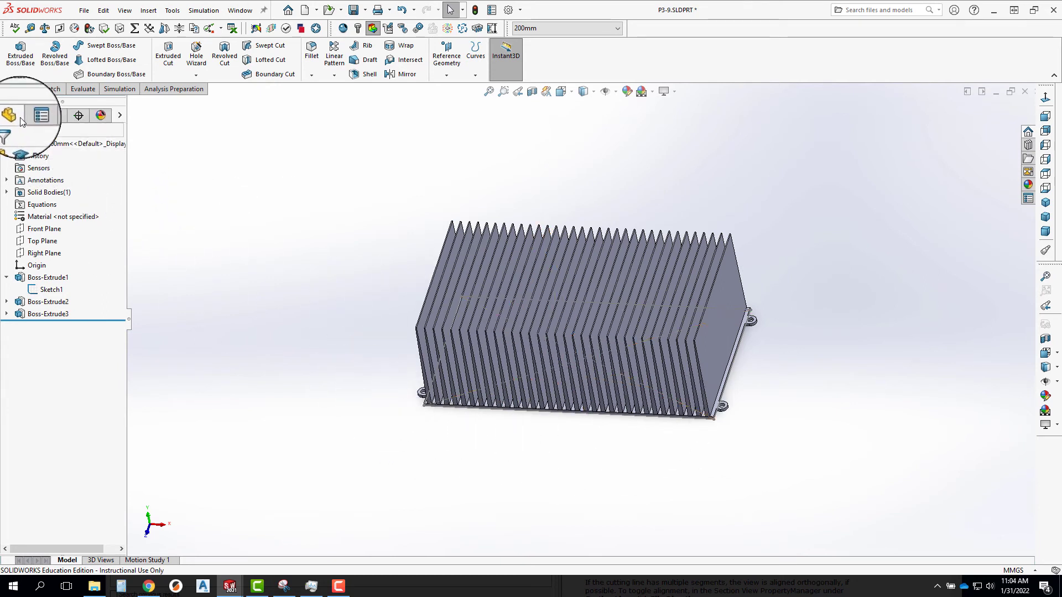
{"action": "left_click", "coordinate": [55, 115]}
{"action": "right_click", "coordinate": [55, 176]}
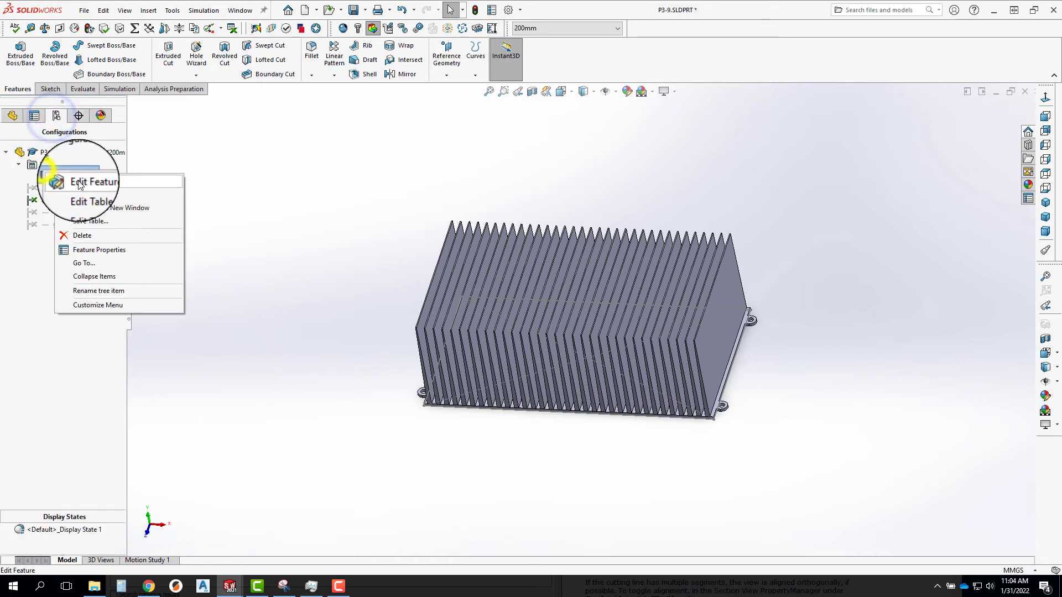
{"action": "left_click", "coordinate": [86, 208]}
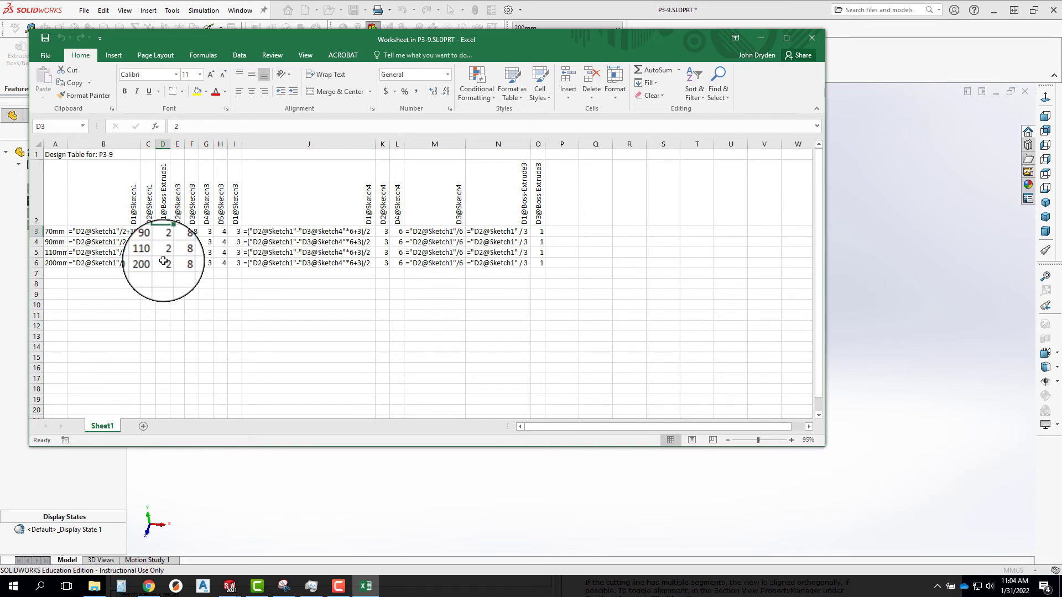
Set D1@Boss-Extrude1 to 3 for 90mm, 4 for 110mm and 5 for 200mm, and close the design table.
{"action": "left_click", "coordinate": [162, 242]}
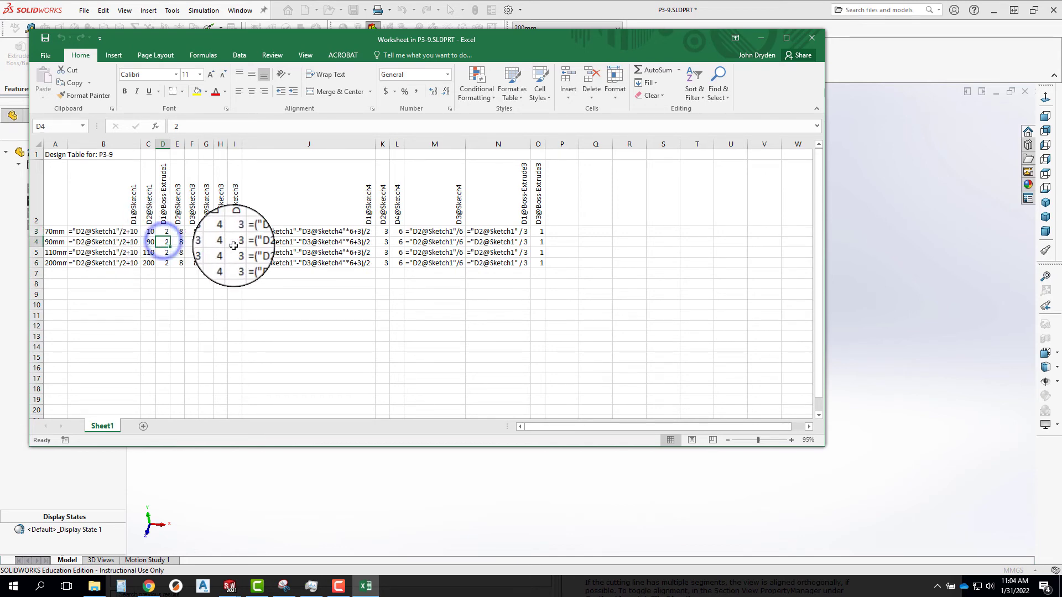
{"action": "left_click", "coordinate": [163, 263]}
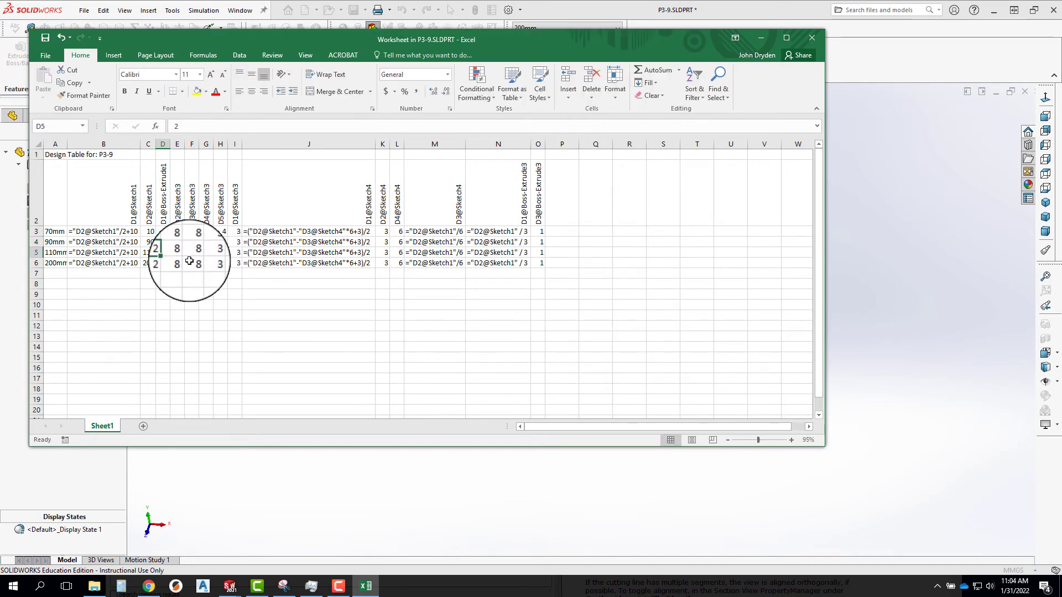
{"action": "type", "text": "5"}
{"action": "key", "text": "Return"}
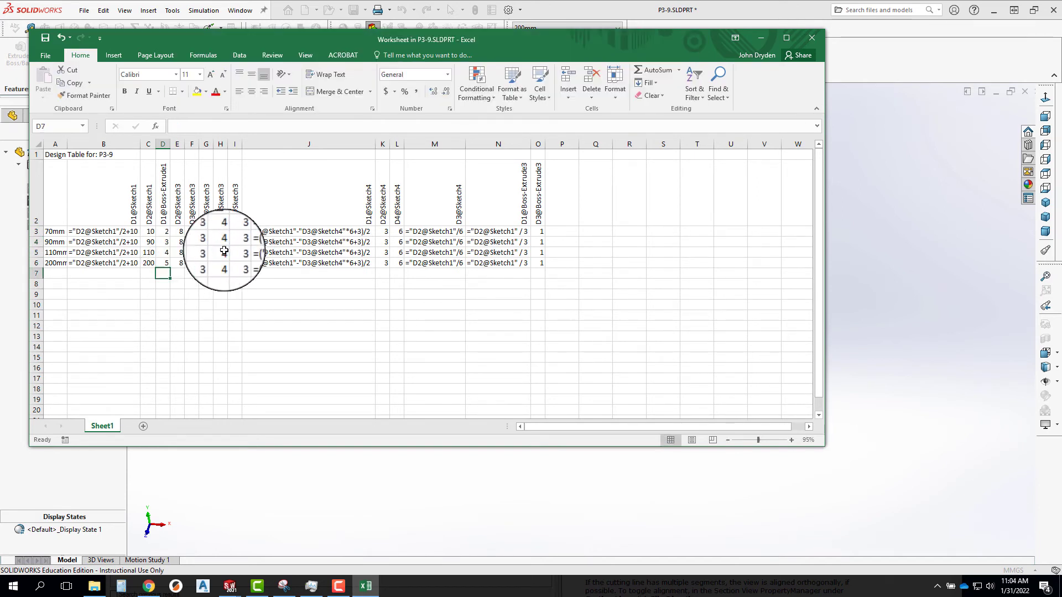
{"action": "left_click", "coordinate": [812, 37]}
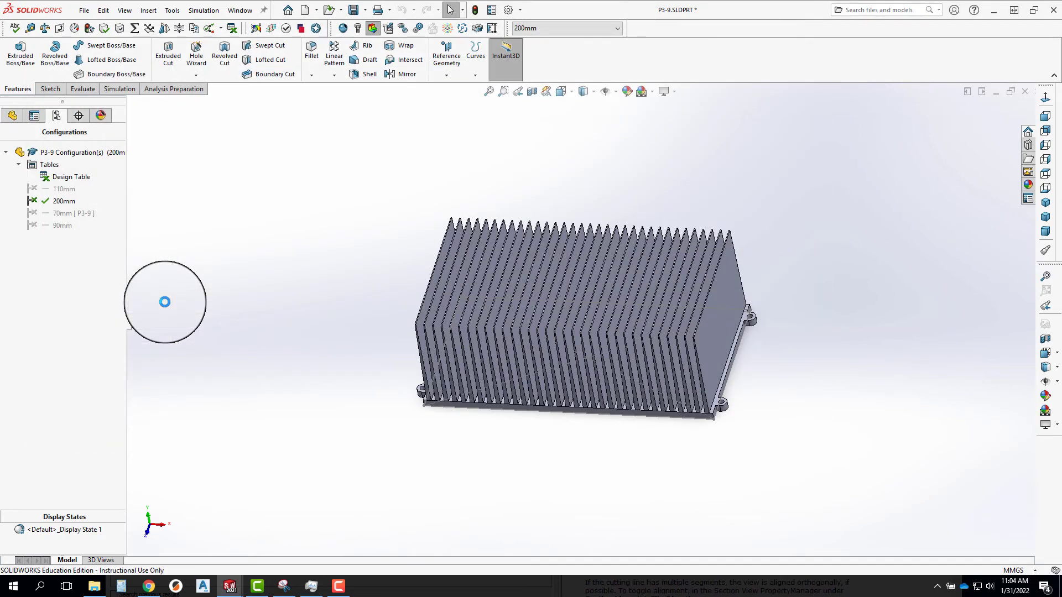
Measure the vertical corner edge of the base to check its thickness in the 200mm configuration.
{"action": "middle_click_drag", "start_coordinate": [556, 414], "coordinate": [343, 284]}
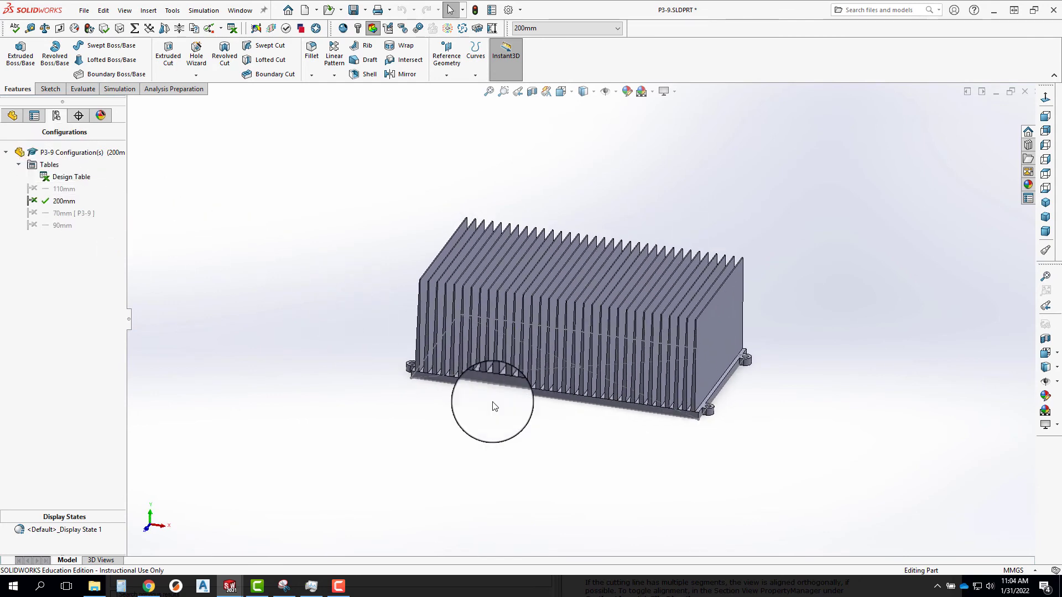
{"action": "scroll", "coordinate": [682, 426], "scroll_direction": "down", "scroll_amount": 2}
{"action": "scroll", "coordinate": [690, 374], "scroll_direction": "down", "scroll_amount": 4}
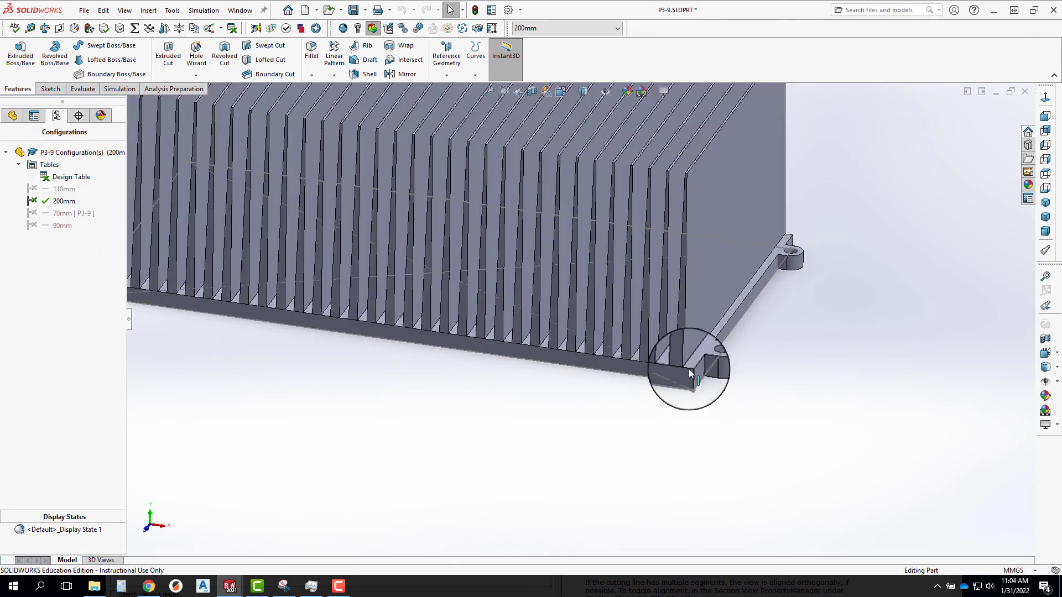
{"action": "left_click", "coordinate": [692, 374]}
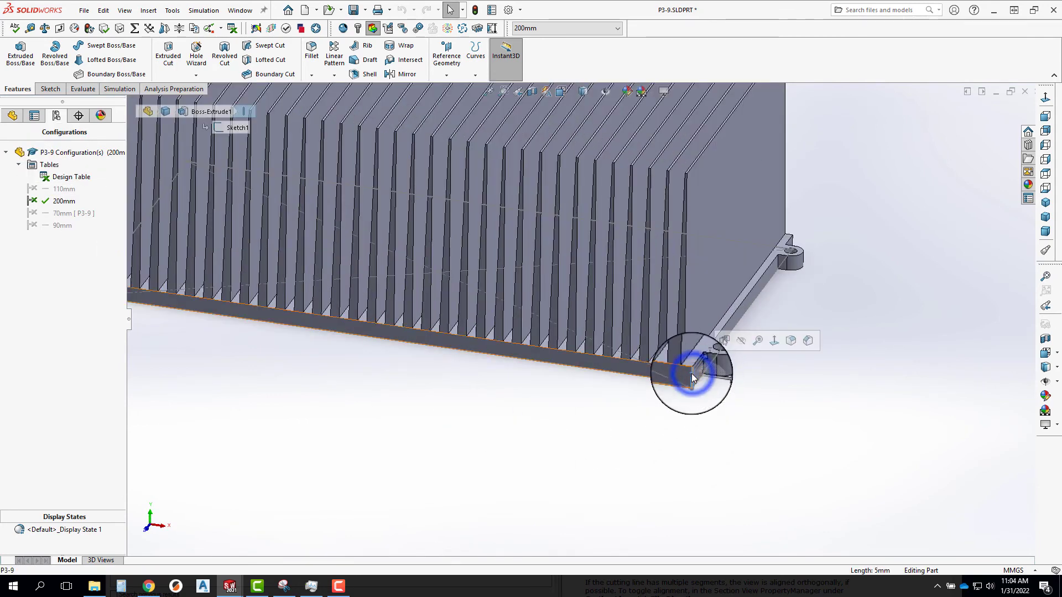
{"action": "key", "text": "m"}
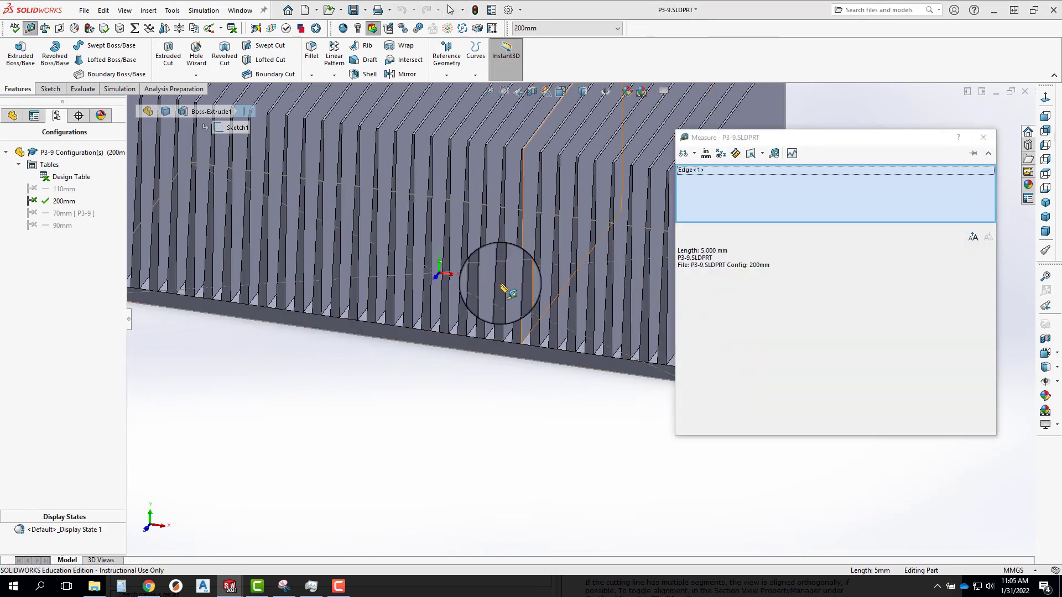
{"action": "key", "text": "Escape"}
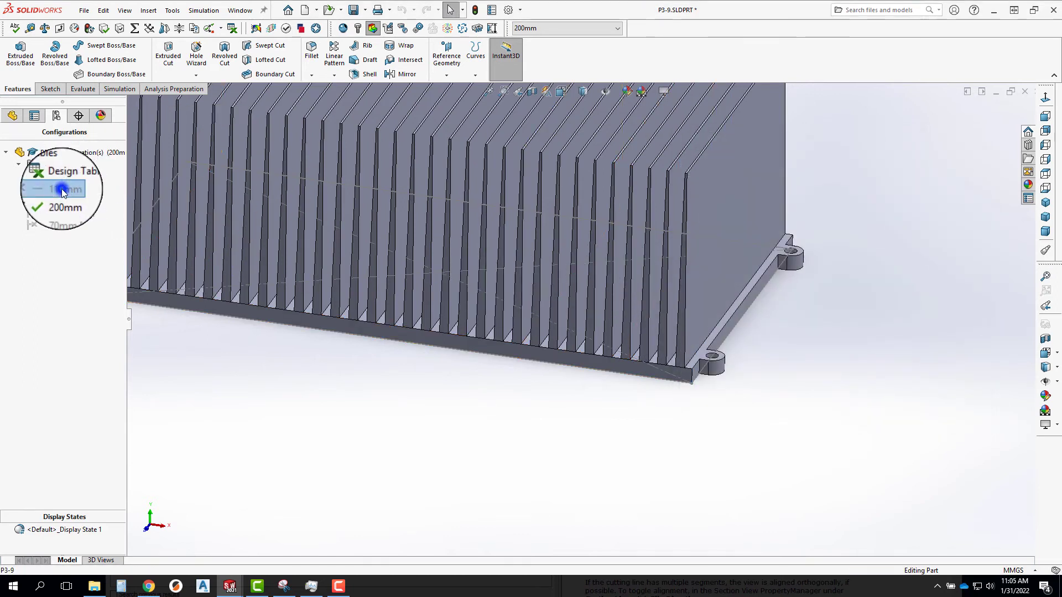
Activate the 110mm configuration and measure the base's vertical corner edge.
{"action": "double_click", "coordinate": [63, 189]}
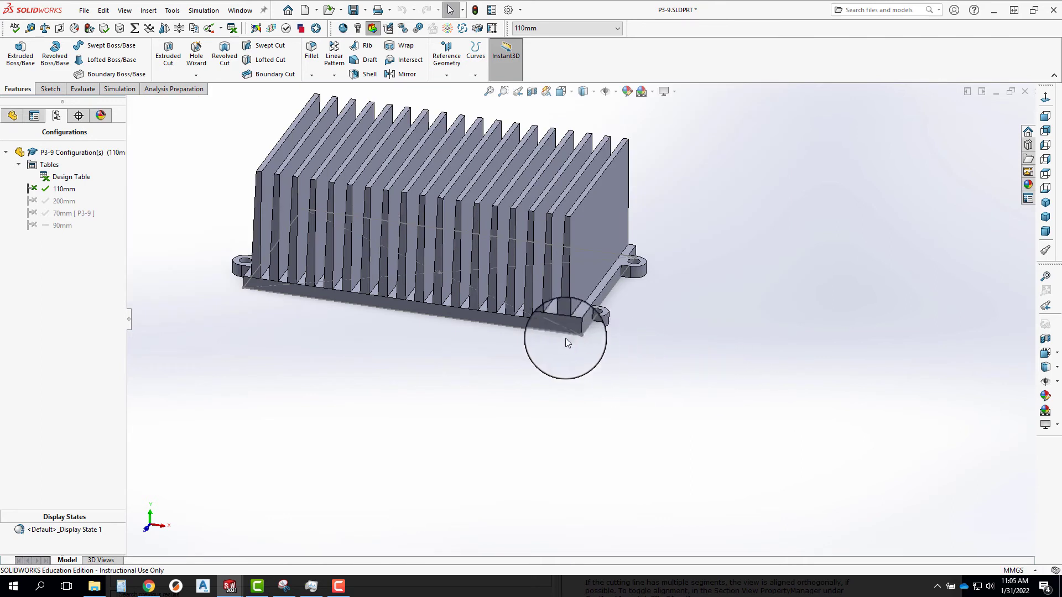
{"action": "left_click", "coordinate": [575, 330]}
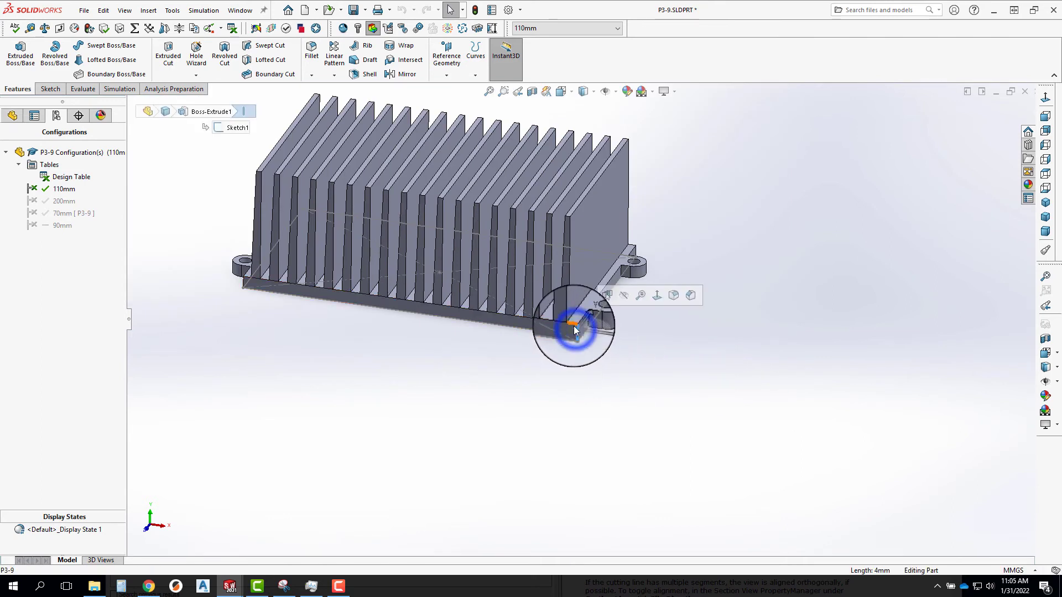
{"action": "key", "text": "m"}
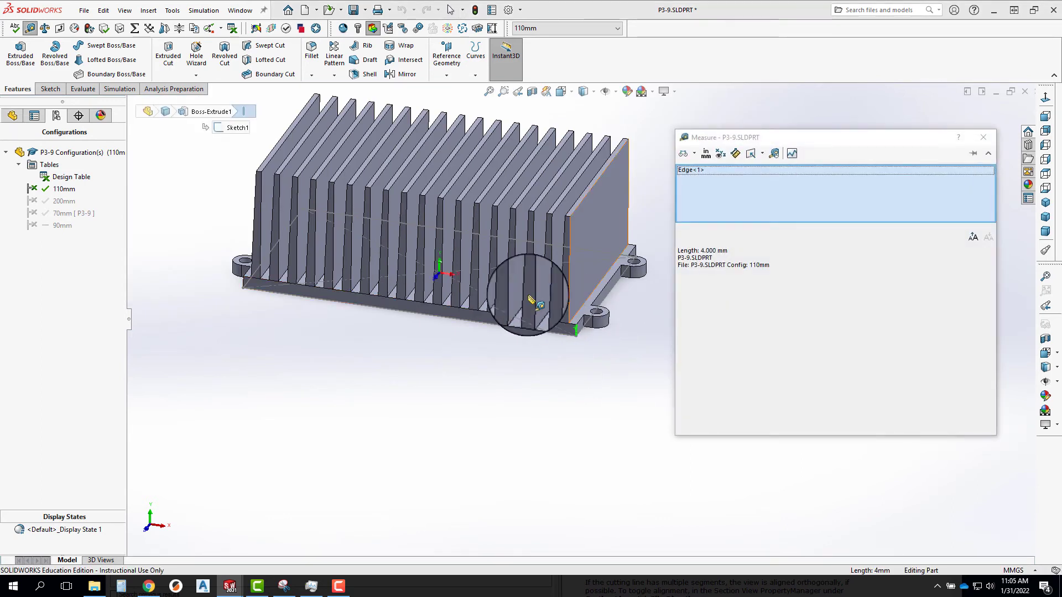
{"action": "double_click", "coordinate": [66, 229]}
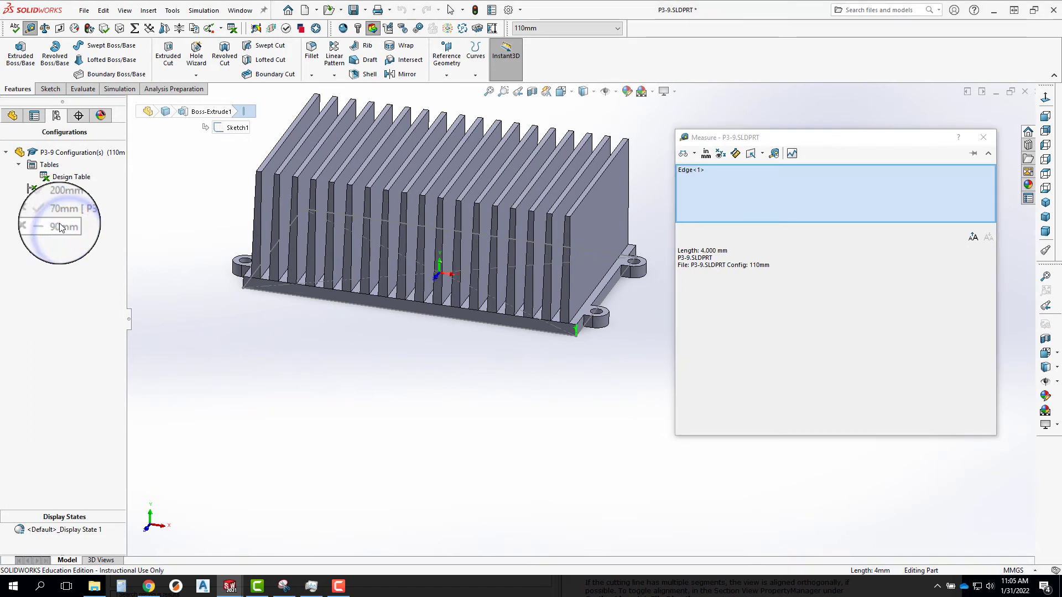
{"action": "double_click", "coordinate": [58, 226]}
{"action": "double_click", "coordinate": [56, 226]}
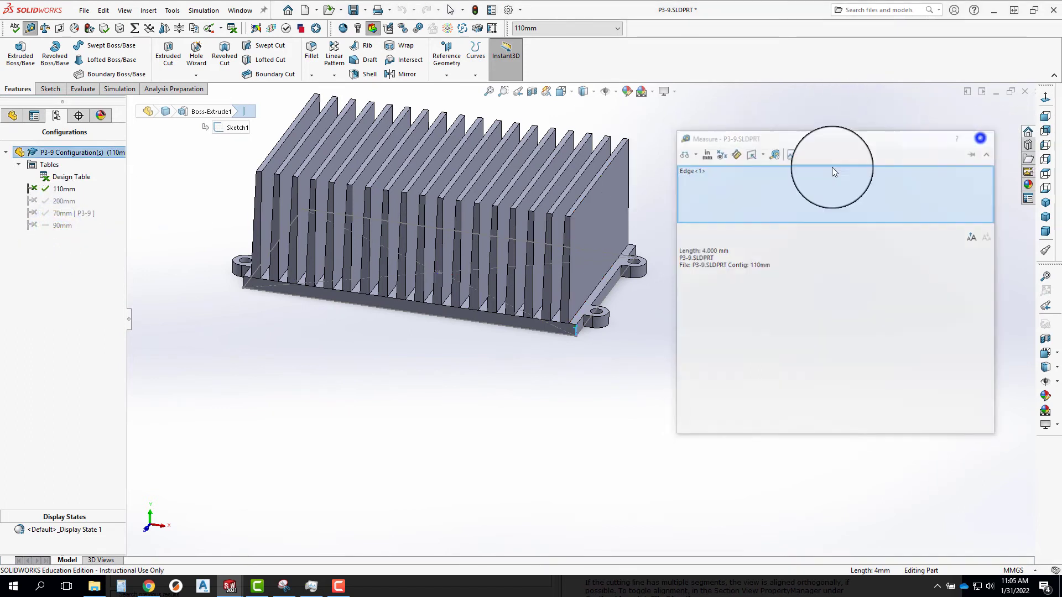
{"action": "left_click", "coordinate": [972, 136]}
Activate the 90mm configuration and measure the base's thickness at its corner edge.
{"action": "left_click", "coordinate": [59, 225]}
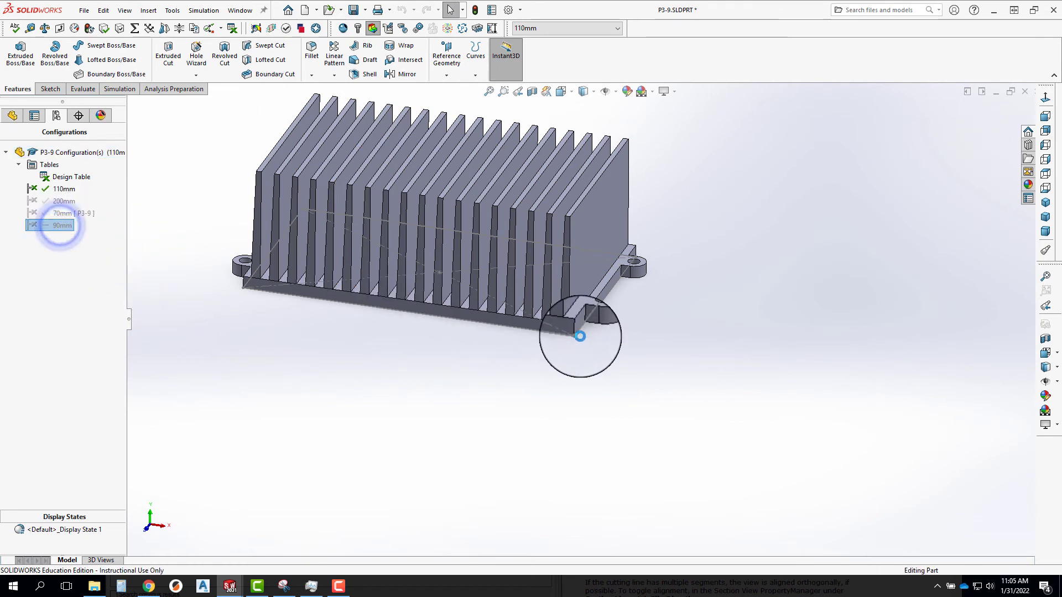
{"action": "left_click", "coordinate": [551, 322]}
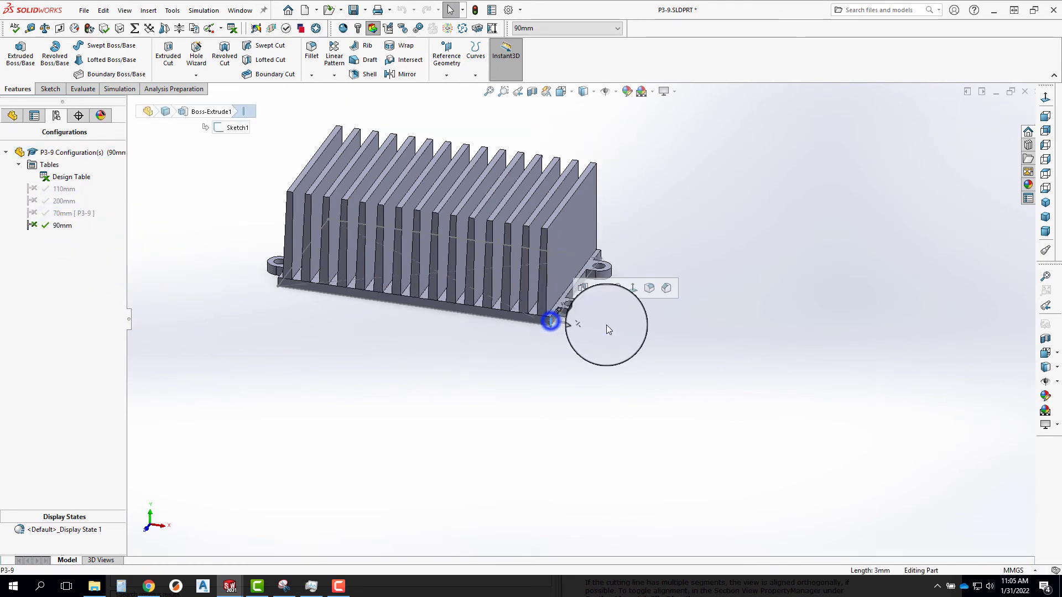
{"action": "key", "text": "m"}
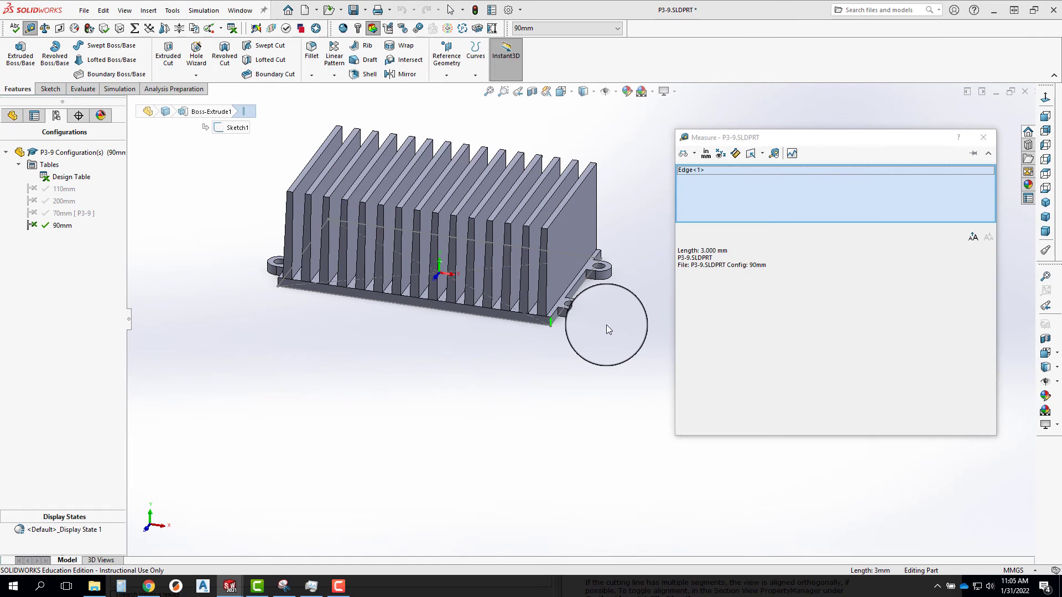
{"action": "left_click", "coordinate": [991, 142]}
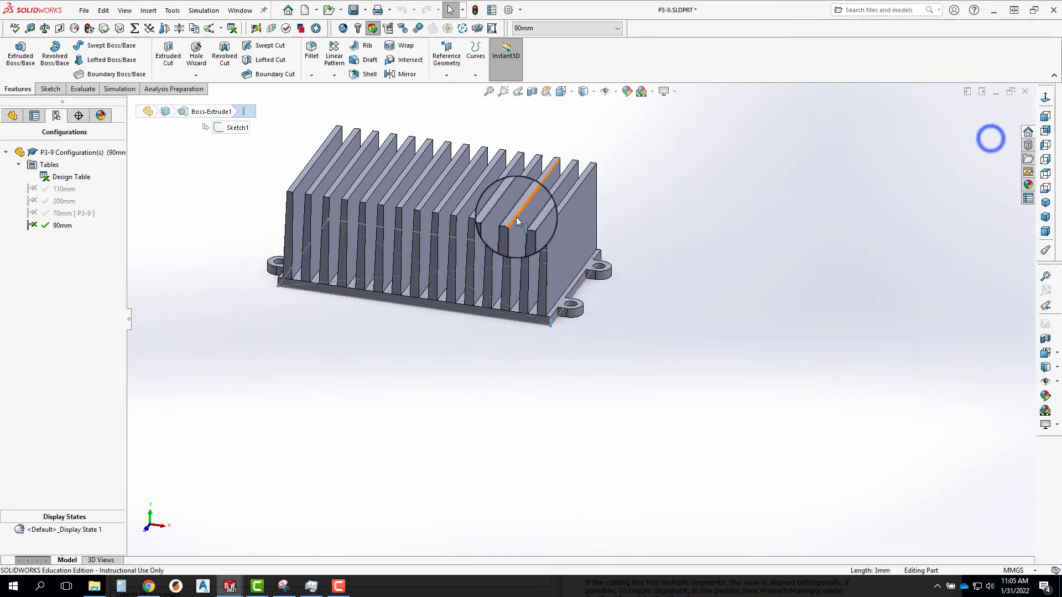
Edit Boss-Extrude1 and set the base's extrusion depth to 13 mm for all configurations.
{"action": "middle_click_drag", "start_coordinate": [516, 216], "coordinate": [450, 299]}
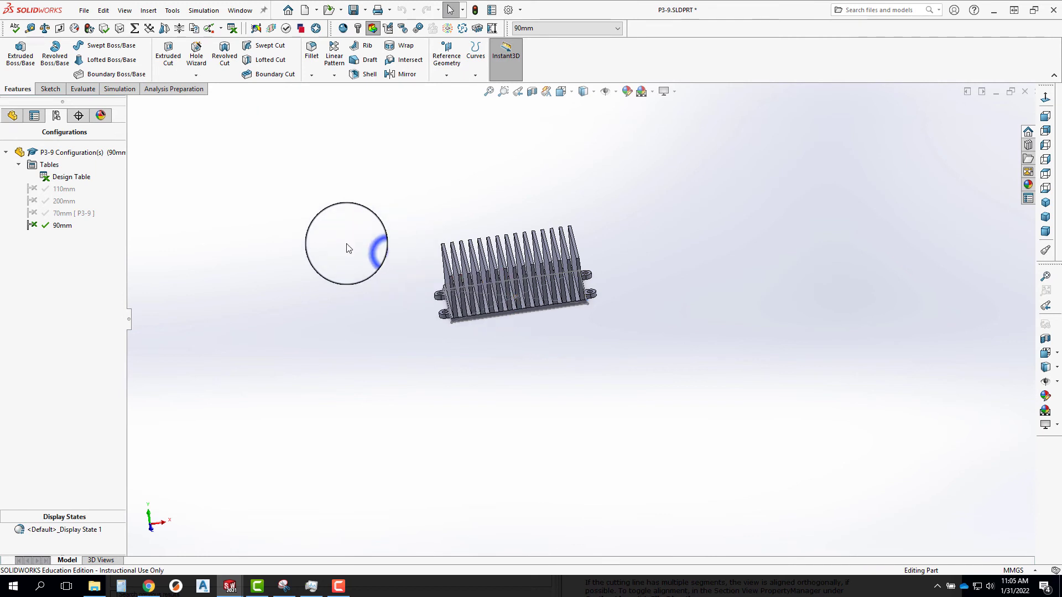
{"action": "left_click", "coordinate": [12, 115]}
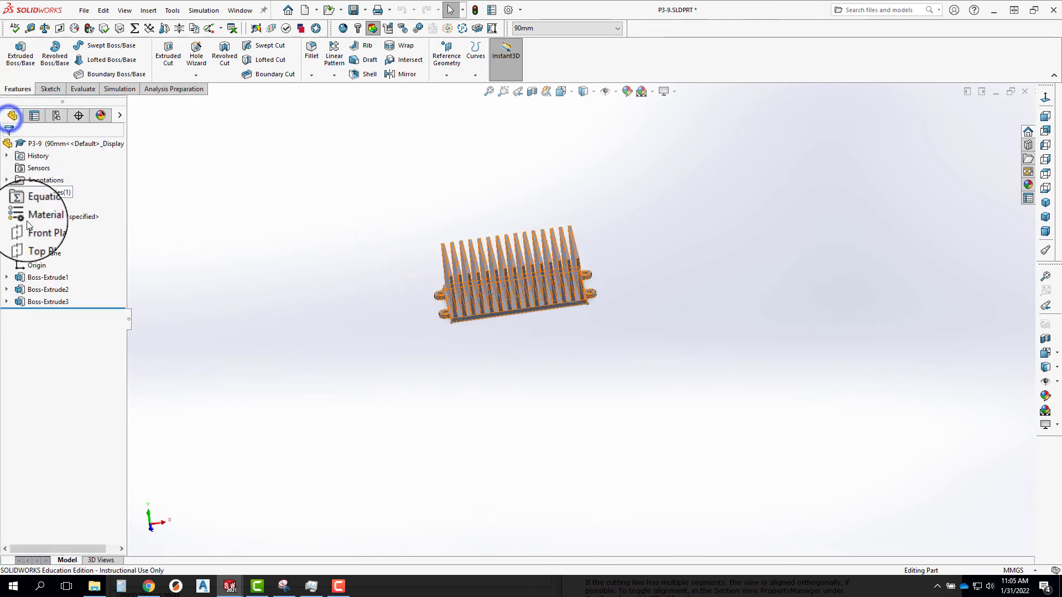
{"action": "left_click", "coordinate": [6, 277]}
{"action": "right_click", "coordinate": [40, 277]}
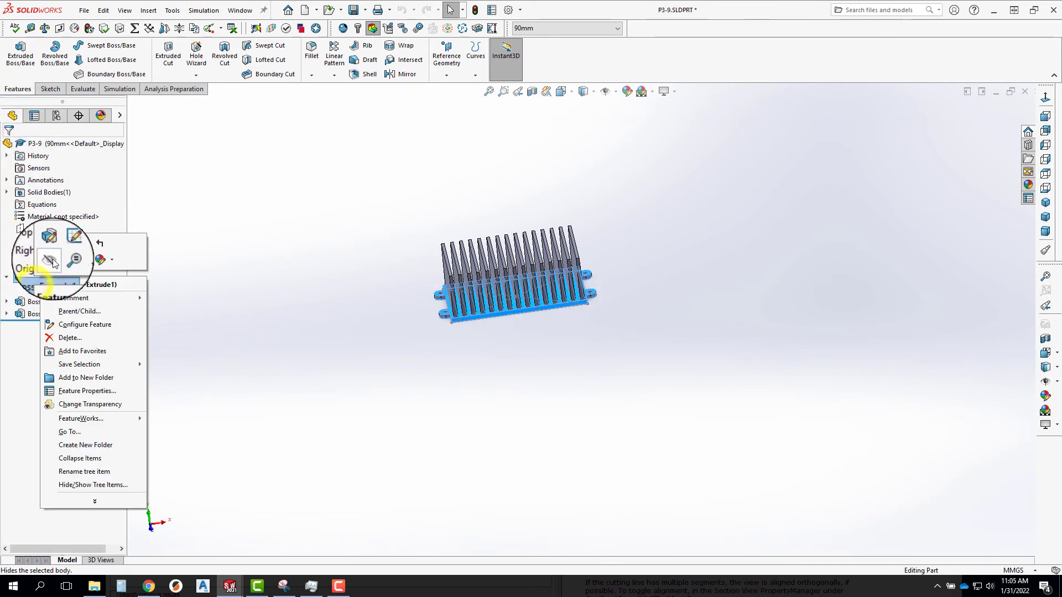
{"action": "left_click", "coordinate": [50, 246]}
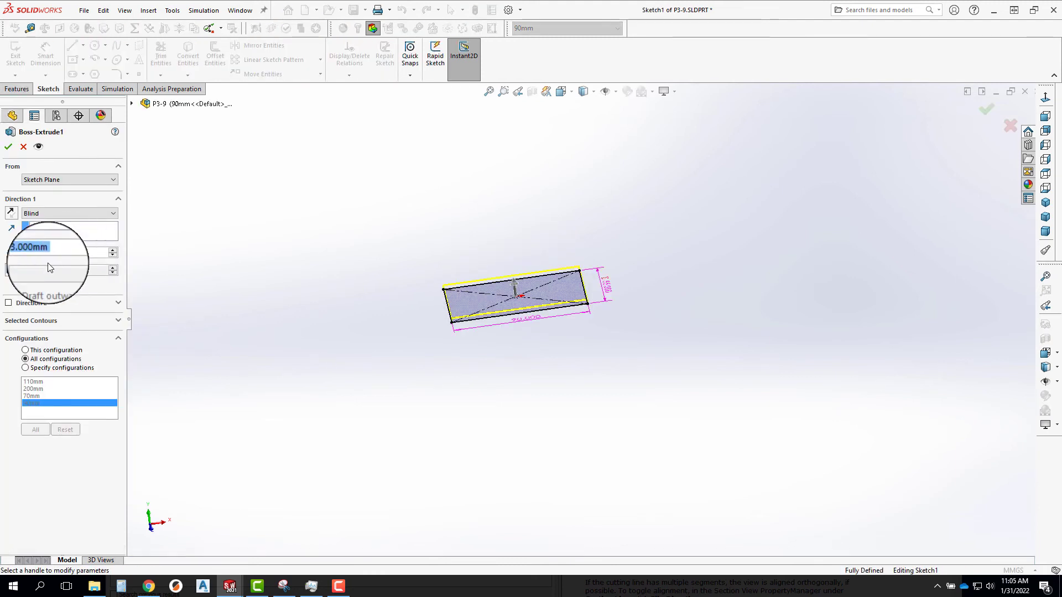
{"action": "left_click", "coordinate": [113, 256]}
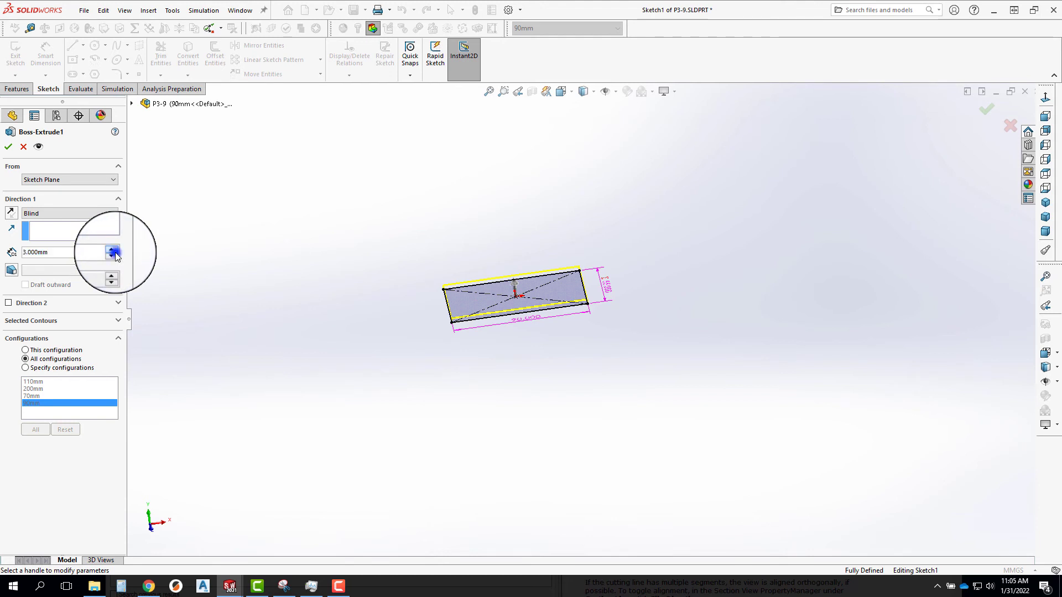
{"action": "left_click", "coordinate": [9, 148]}
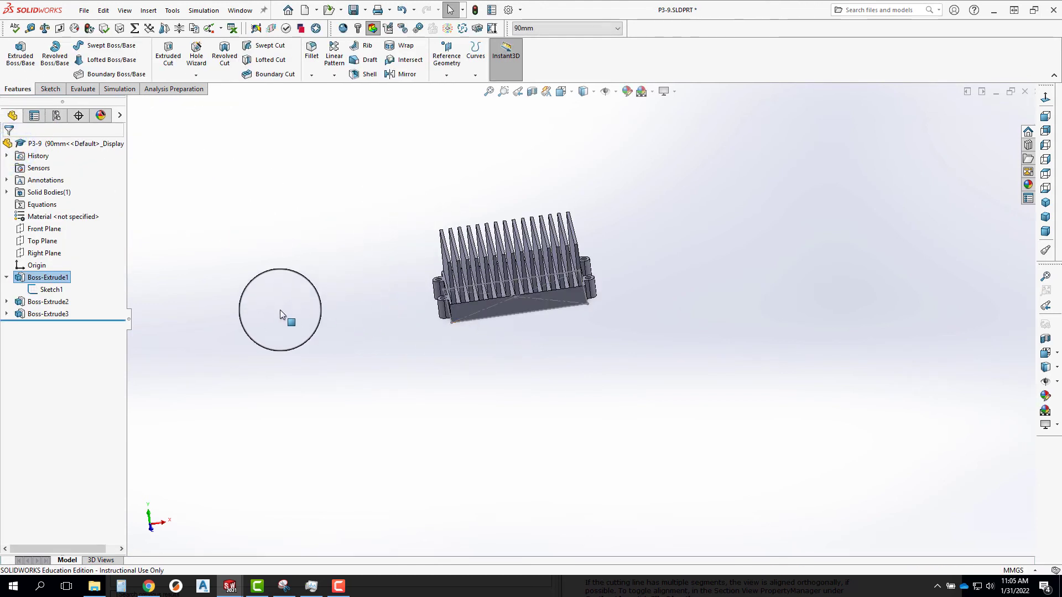
Edit Boss-Extrude1 again and set its blind depth to 3 mm for all configurations.
{"action": "right_click", "coordinate": [29, 278]}
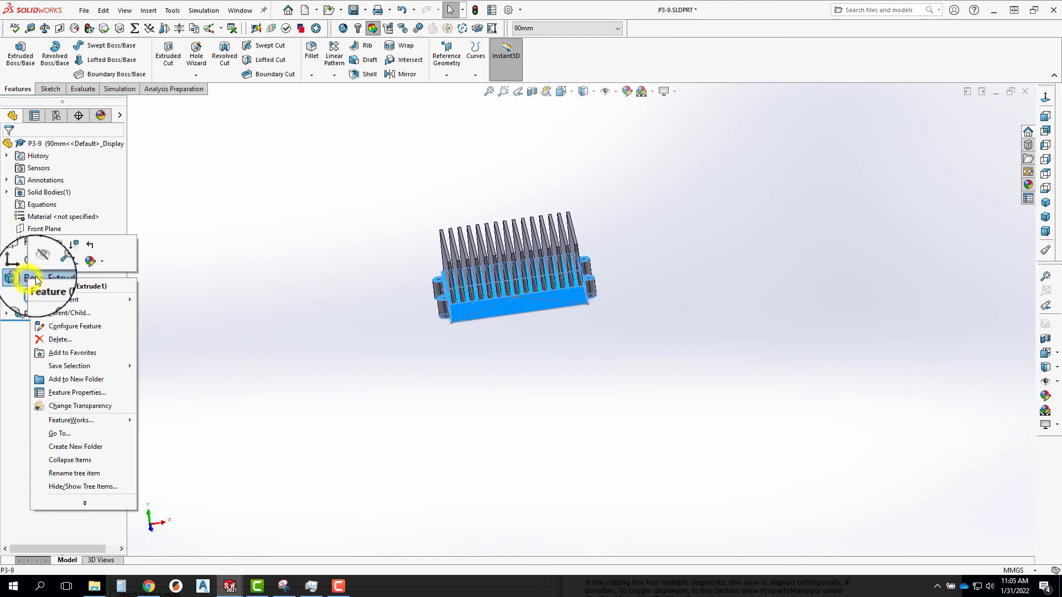
{"action": "left_click", "coordinate": [39, 242]}
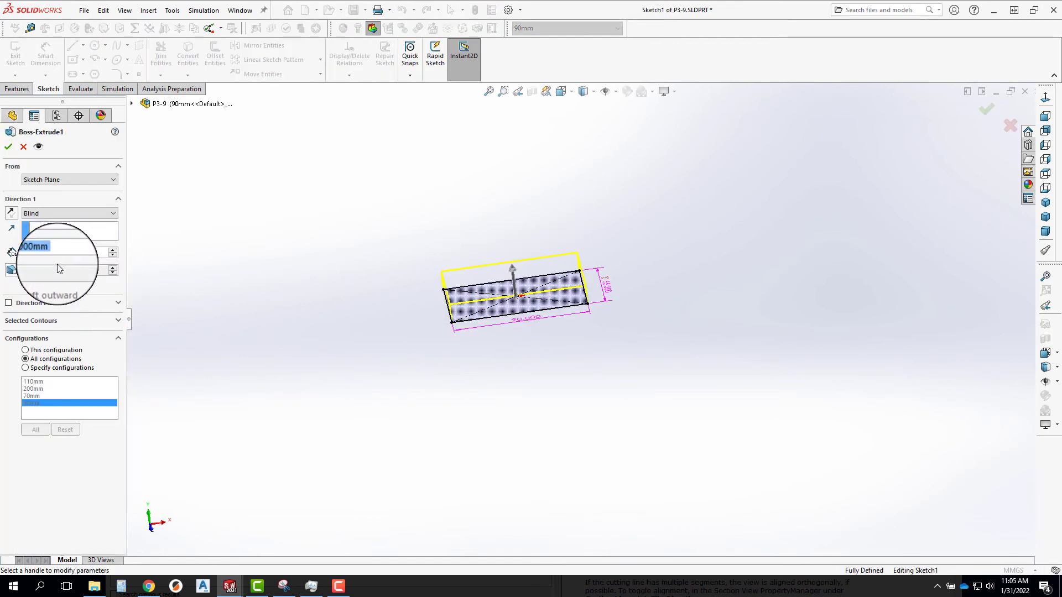
{"action": "type", "text": "3"}
{"action": "key", "text": "Return"}
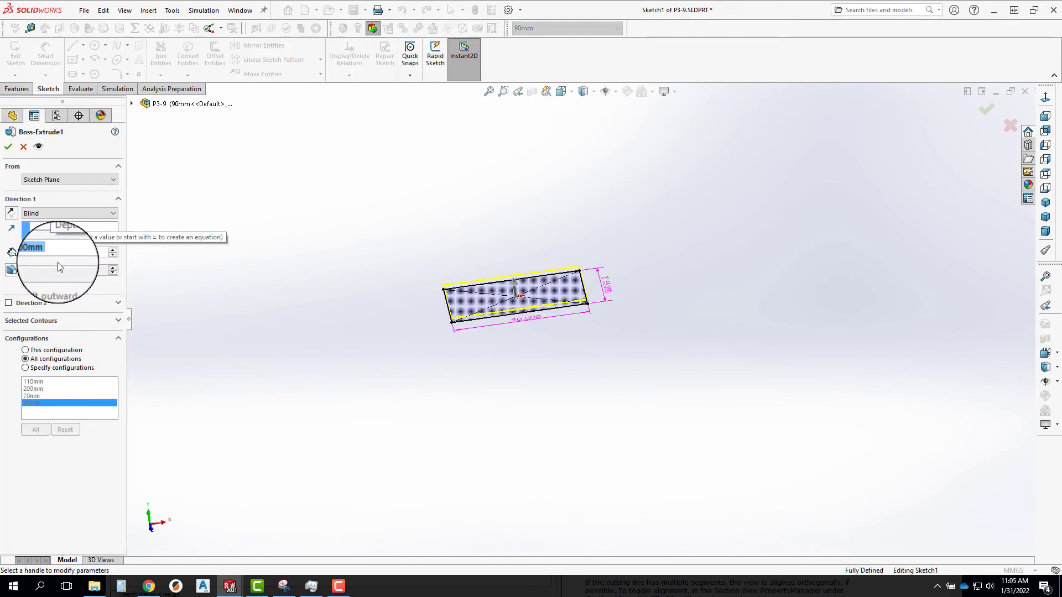
{"action": "key", "text": "Return"}
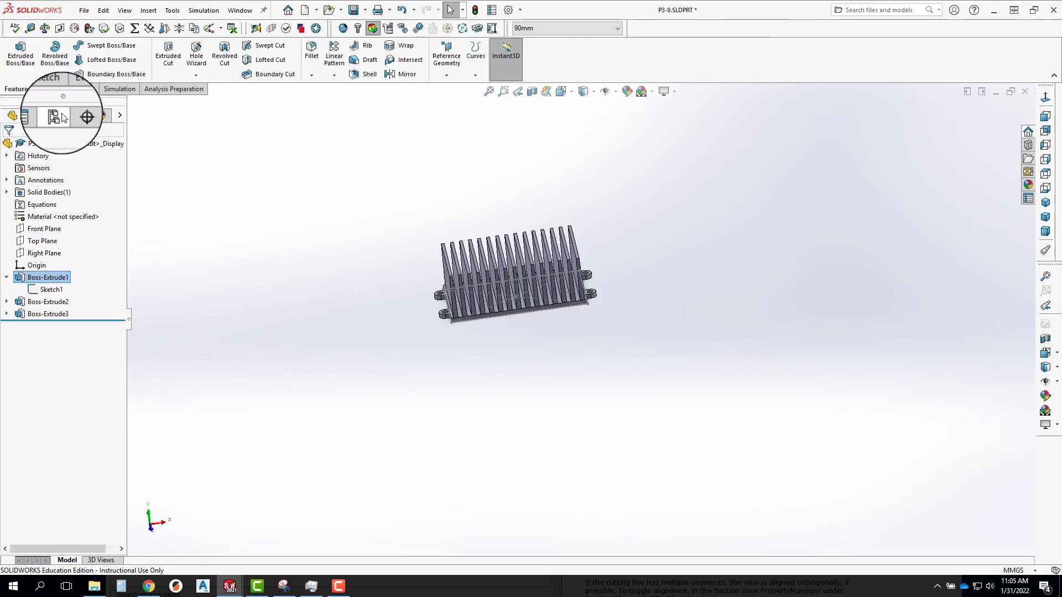
Reopen the design table in a separate Excel window and bring the worksheet to the front.
{"action": "left_click", "coordinate": [55, 115]}
{"action": "right_click", "coordinate": [53, 179]}
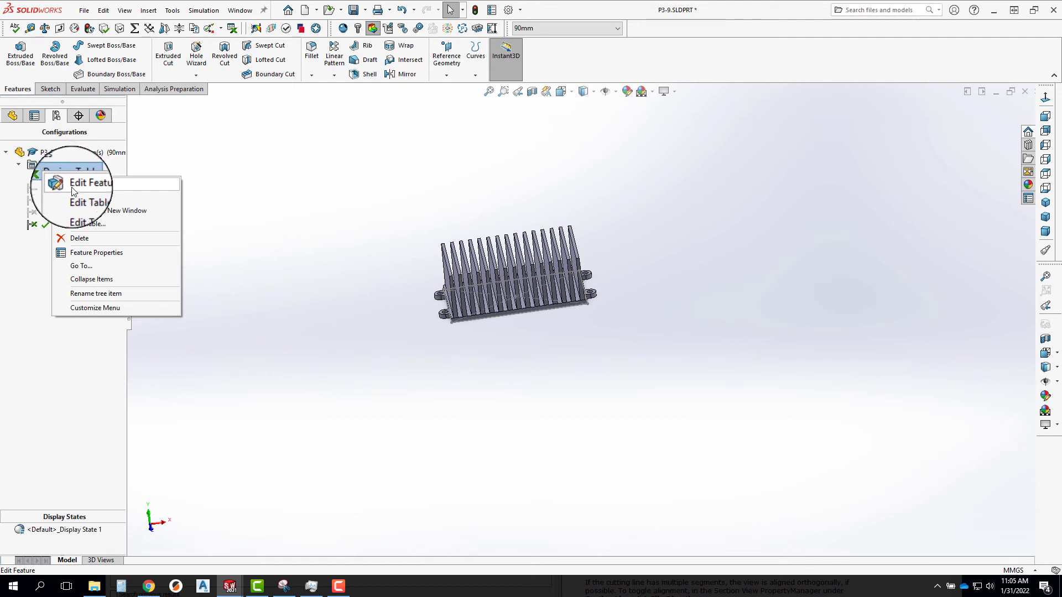
{"action": "left_click", "coordinate": [84, 214]}
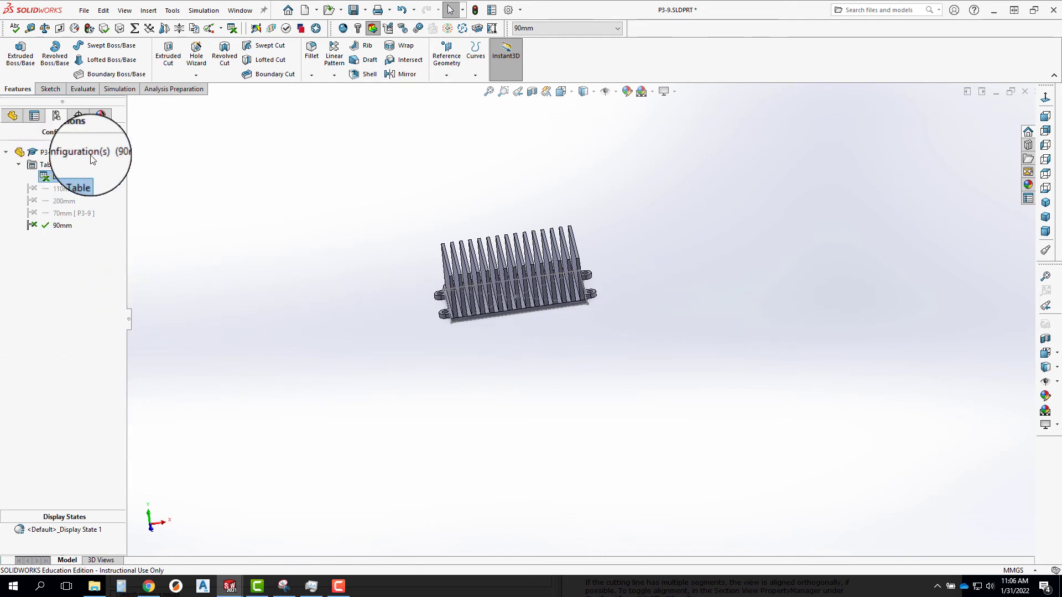
{"action": "left_click", "coordinate": [68, 173]}
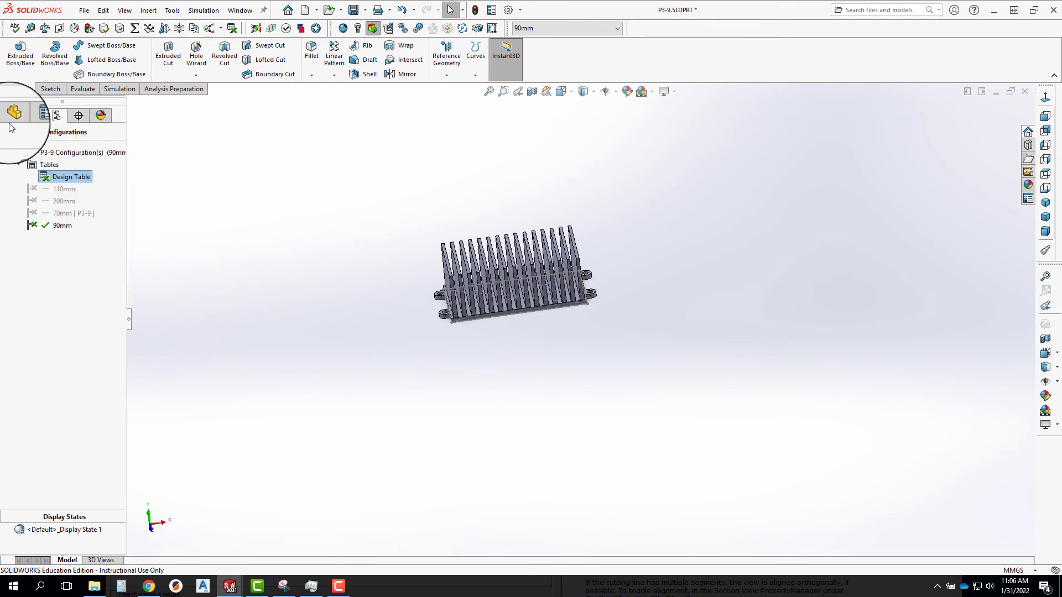
{"action": "left_click", "coordinate": [232, 591]}
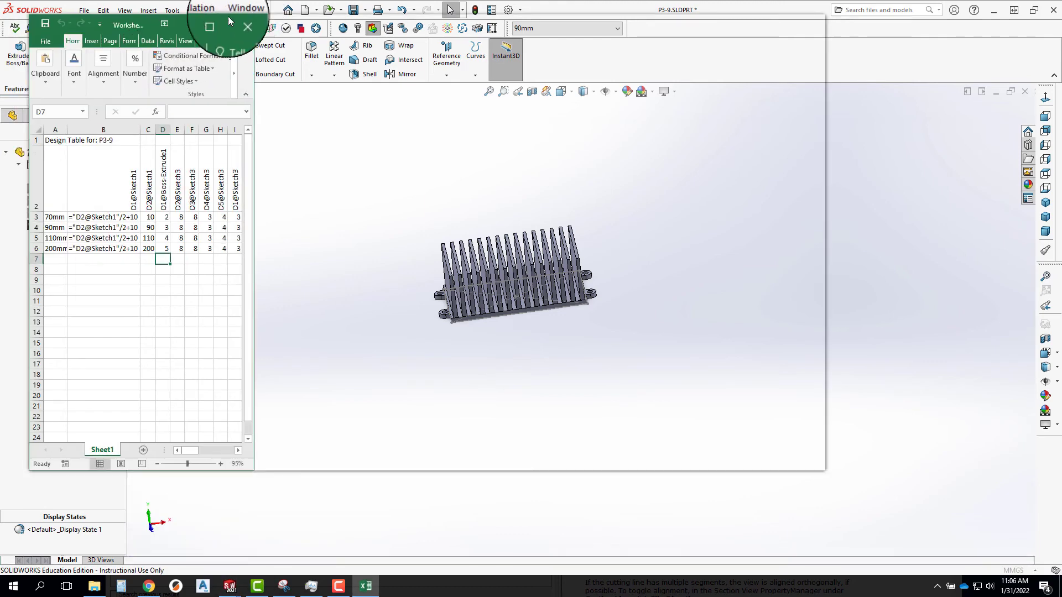
Enlarge the design table worksheet, review all its dimension and equation columns, and close it.
{"action": "left_click", "coordinate": [227, 21]}
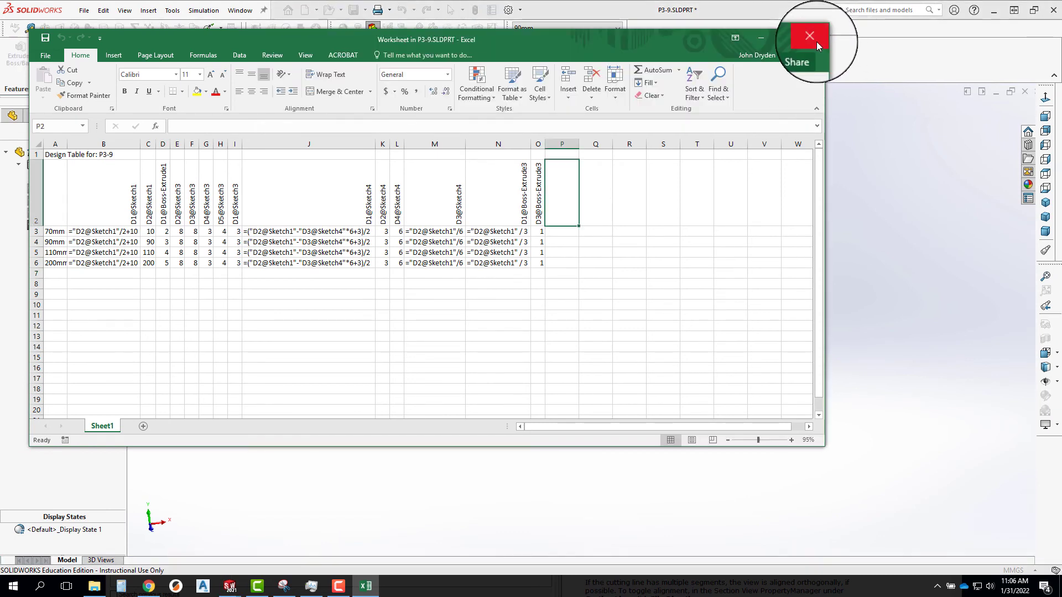
{"action": "left_click", "coordinate": [817, 37]}
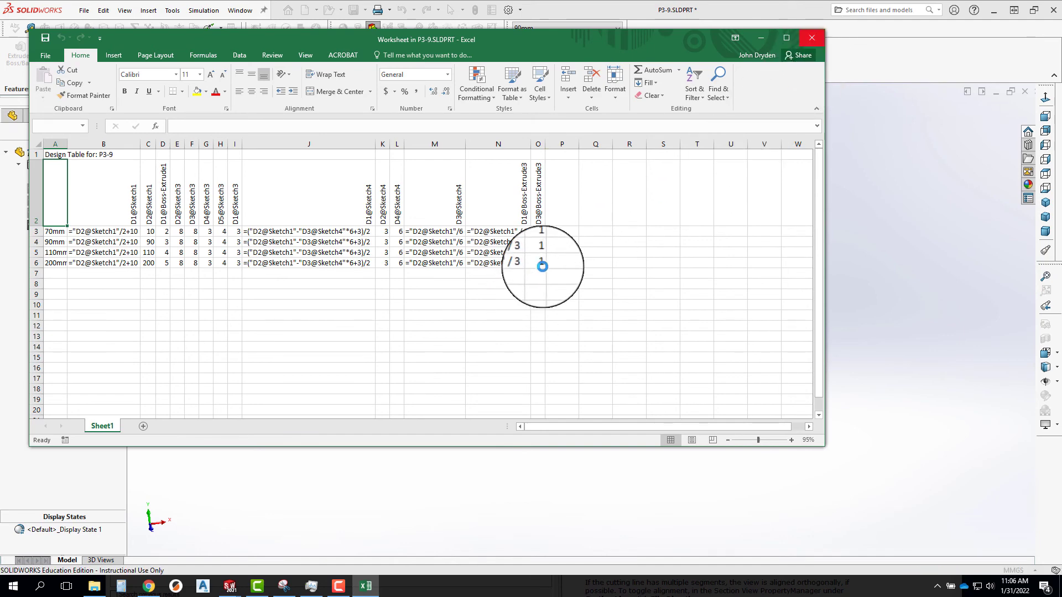
{"action": "left_click", "coordinate": [811, 38]}
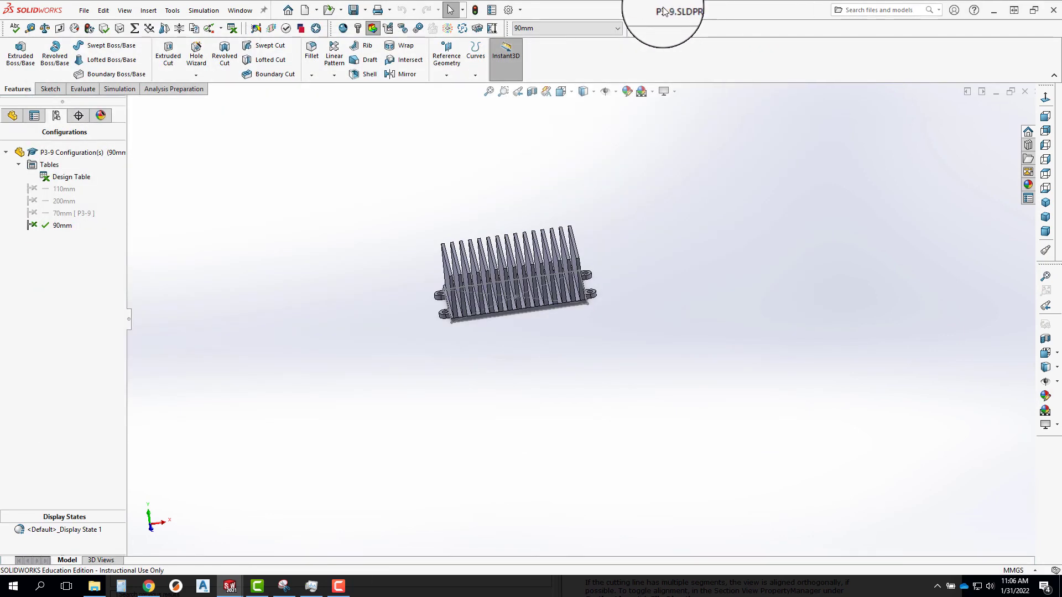
Edit the Design Table feature so that its edit control allows model edits to update the table.
{"action": "right_click", "coordinate": [62, 177]}
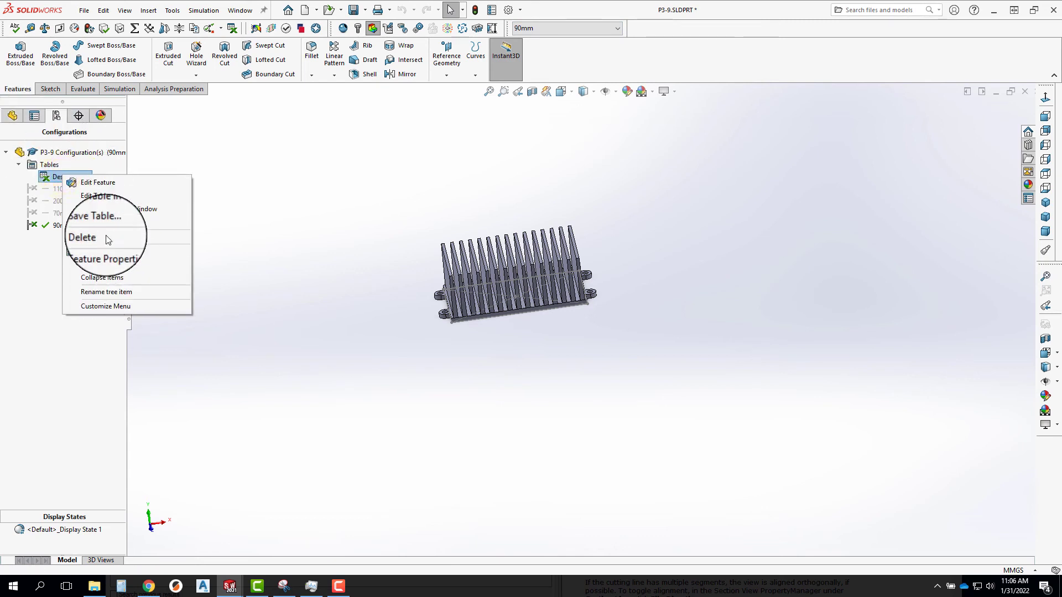
{"action": "left_click", "coordinate": [106, 183]}
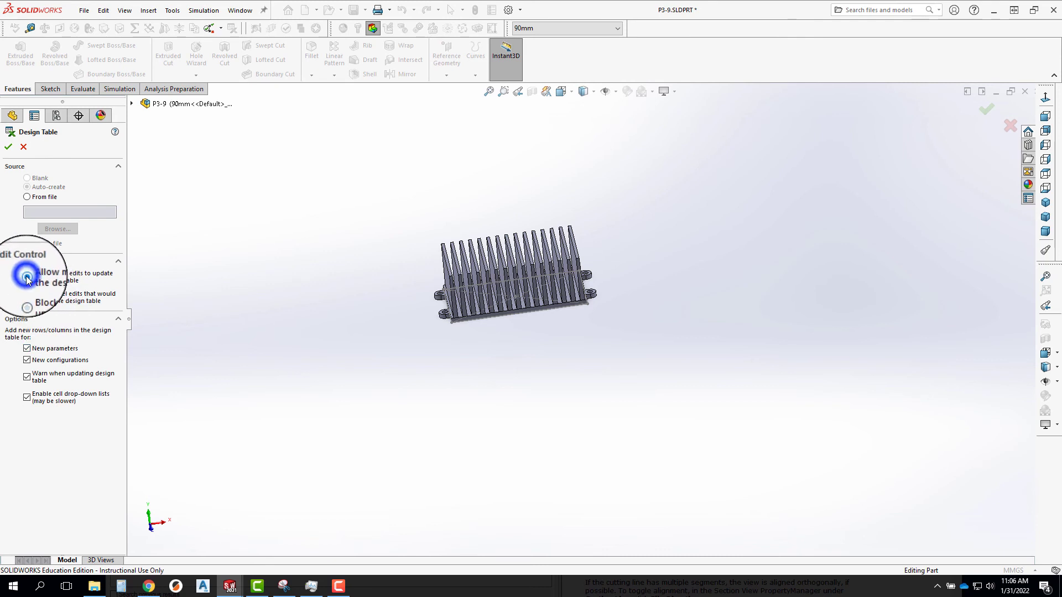
{"action": "left_click", "coordinate": [8, 146]}
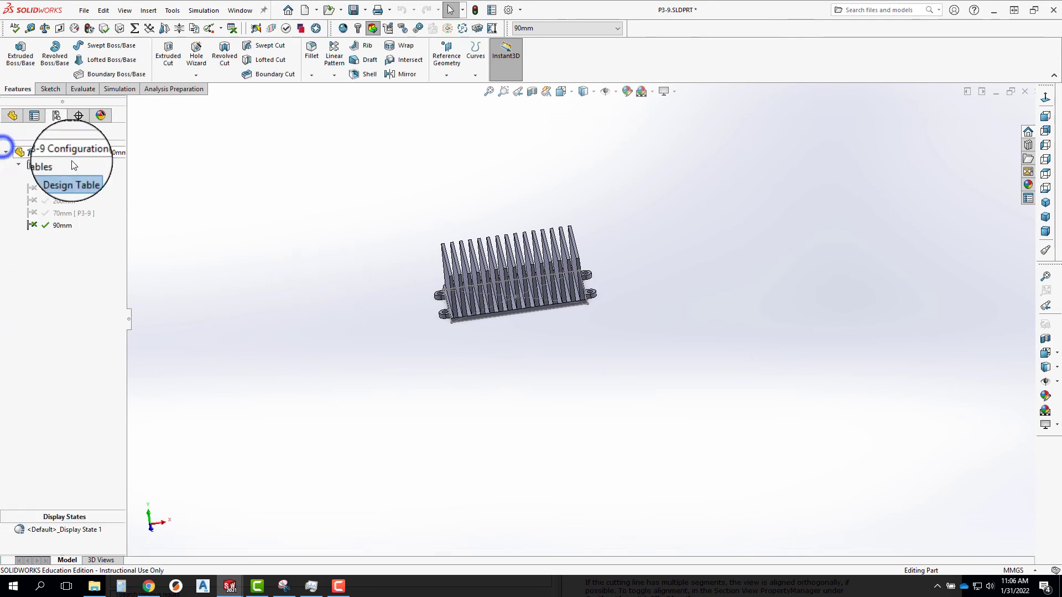
Edit Sketch1 under Boss-Extrude1, set the base rectangle's length to 150 mm in the 90mm configuration, and exit the sketch.
{"action": "left_click", "coordinate": [12, 115]}
{"action": "left_click", "coordinate": [7, 277]}
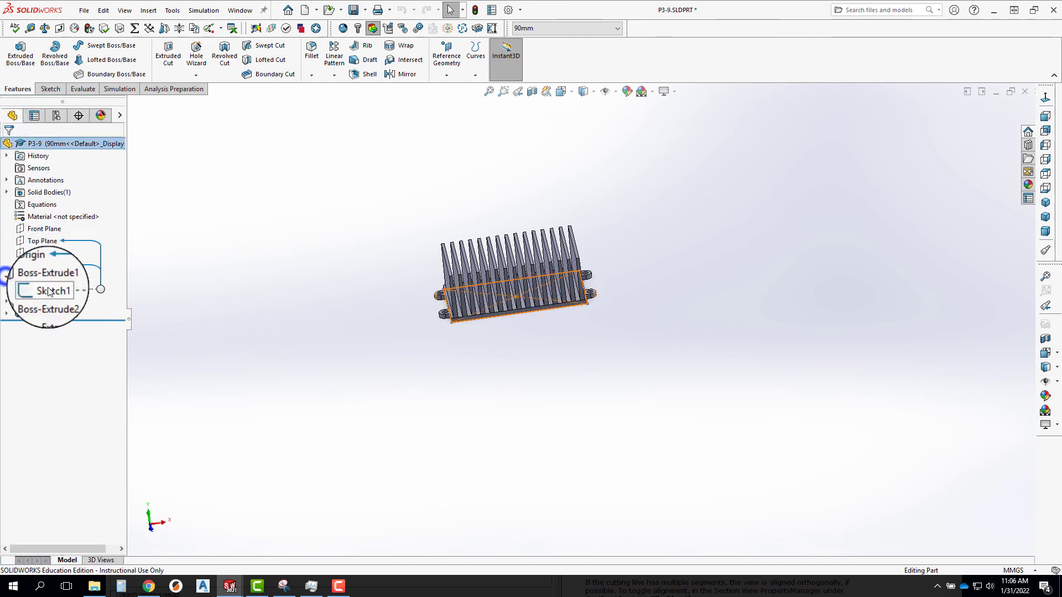
{"action": "right_click", "coordinate": [48, 289]}
{"action": "left_click", "coordinate": [59, 256]}
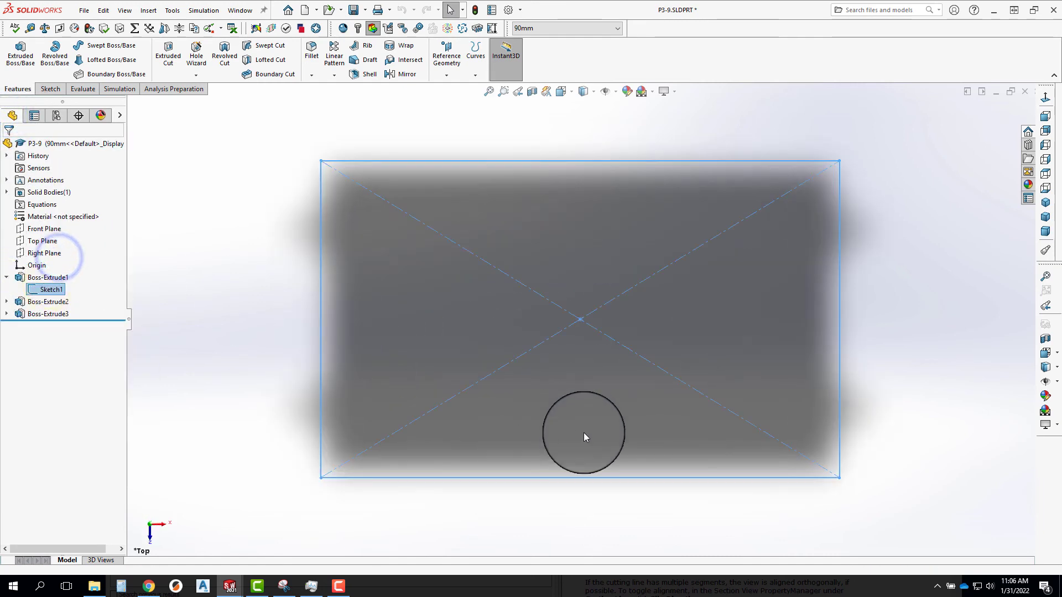
{"action": "left_click", "coordinate": [599, 534]}
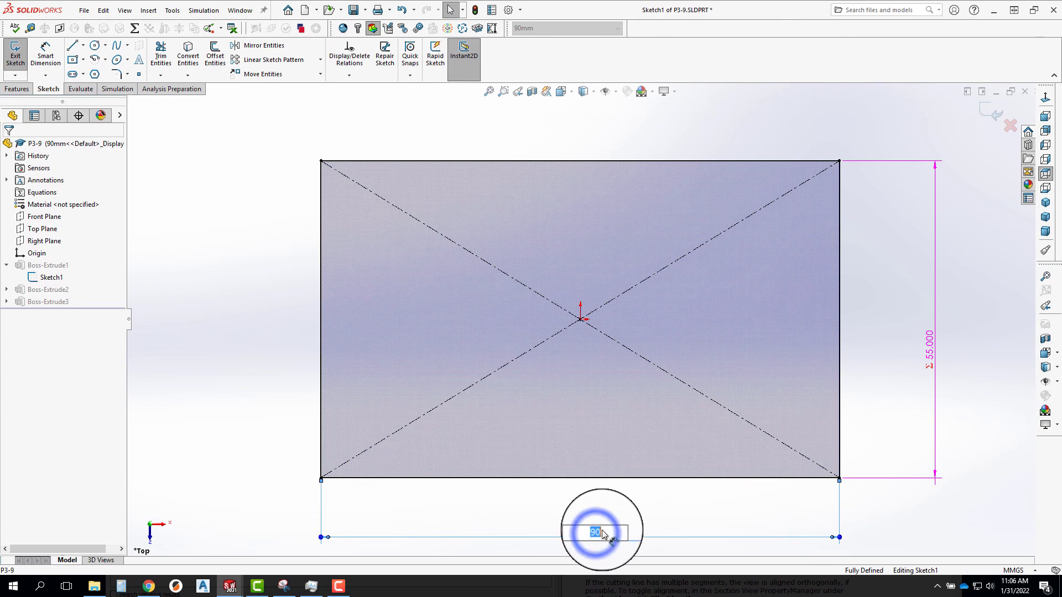
{"action": "left_click", "coordinate": [590, 527]}
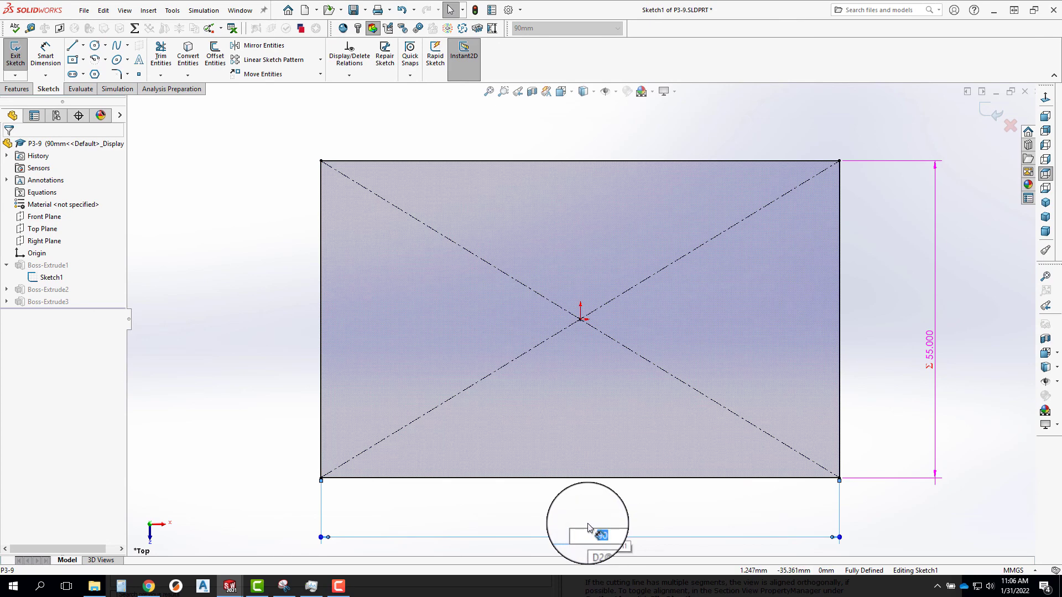
{"action": "type", "text": "150"}
{"action": "key", "text": "Return"}
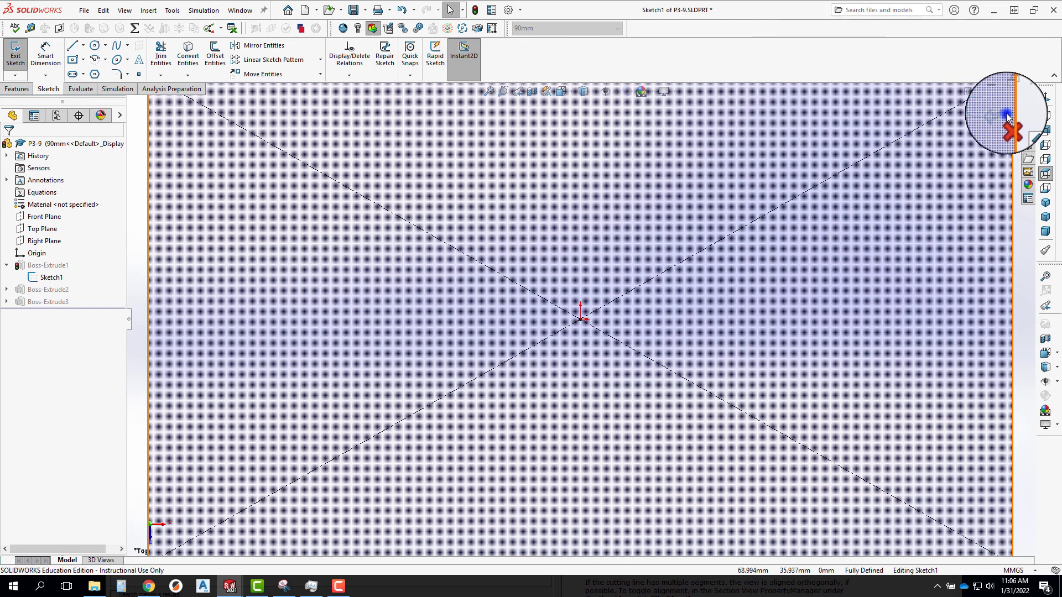
{"action": "left_click", "coordinate": [1002, 115]}
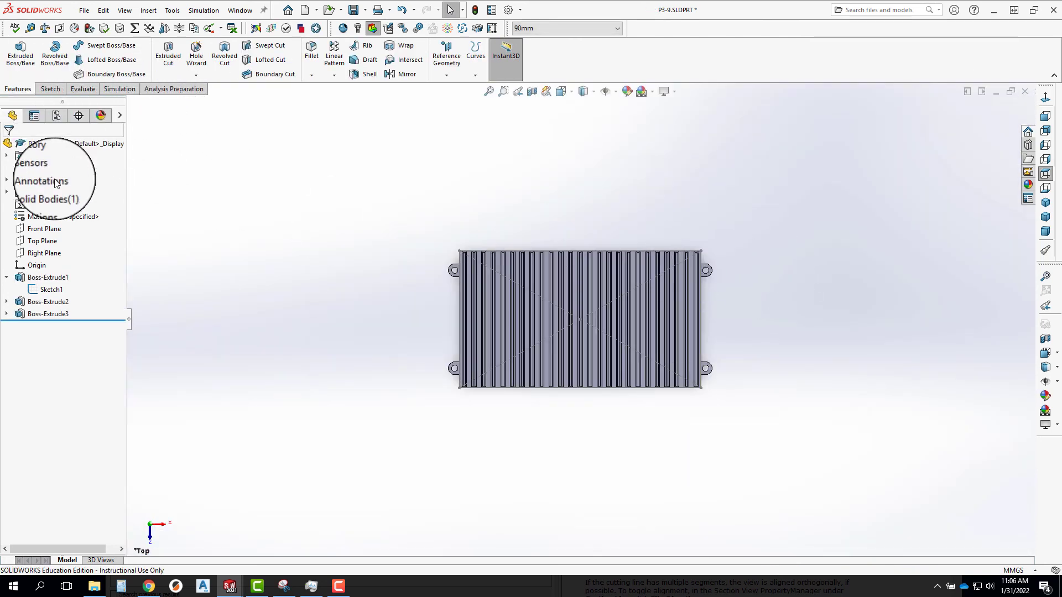
Reopen the design table in a separate window, check the 90mm row's D2@Sketch1 value, and close the worksheet.
{"action": "left_click", "coordinate": [59, 120]}
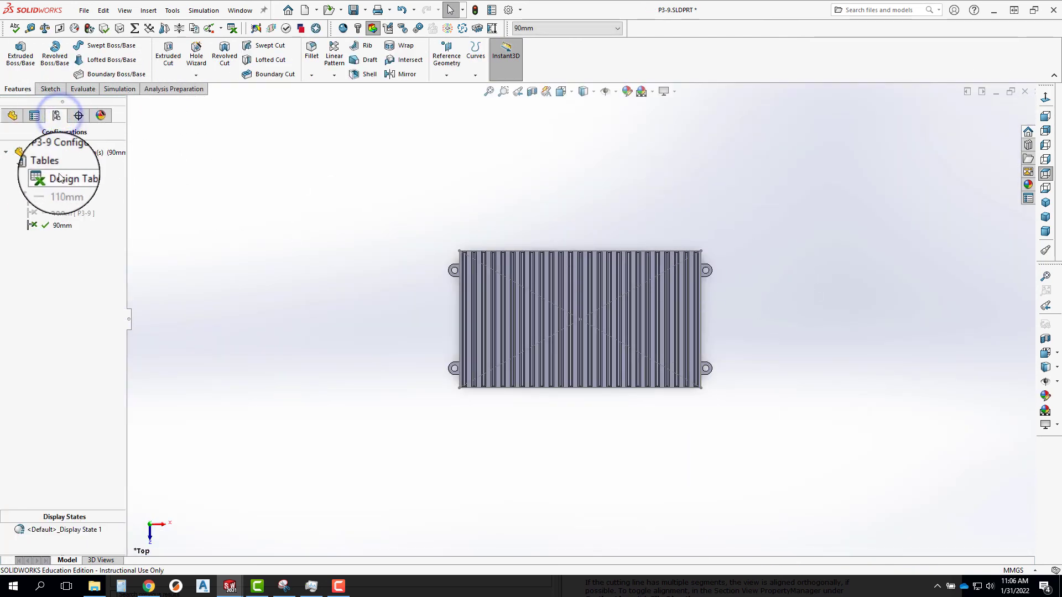
{"action": "right_click", "coordinate": [60, 176]}
{"action": "left_click", "coordinate": [84, 206]}
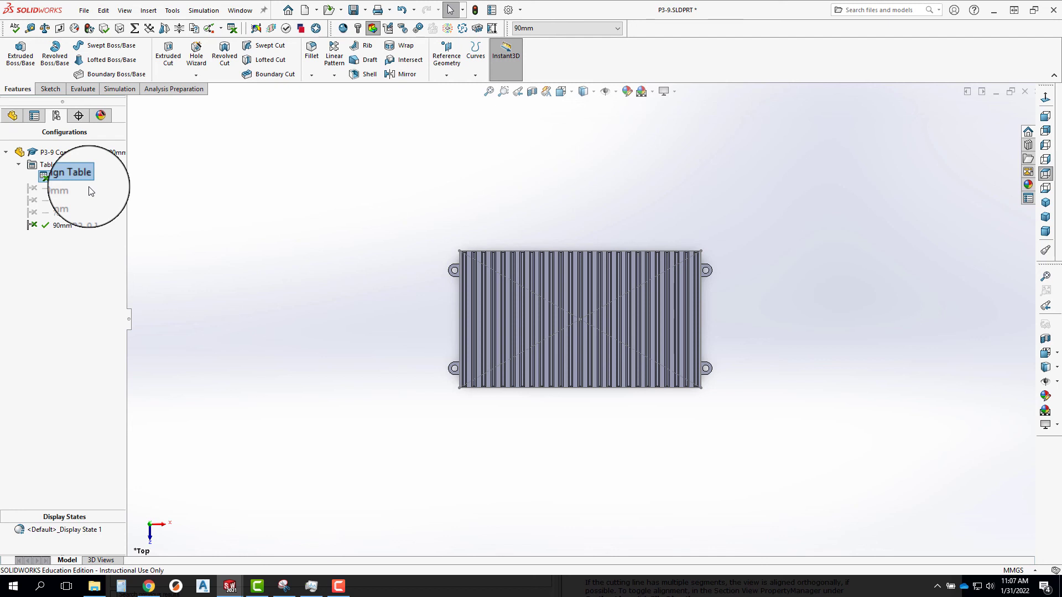
{"action": "double_click", "coordinate": [88, 187]}
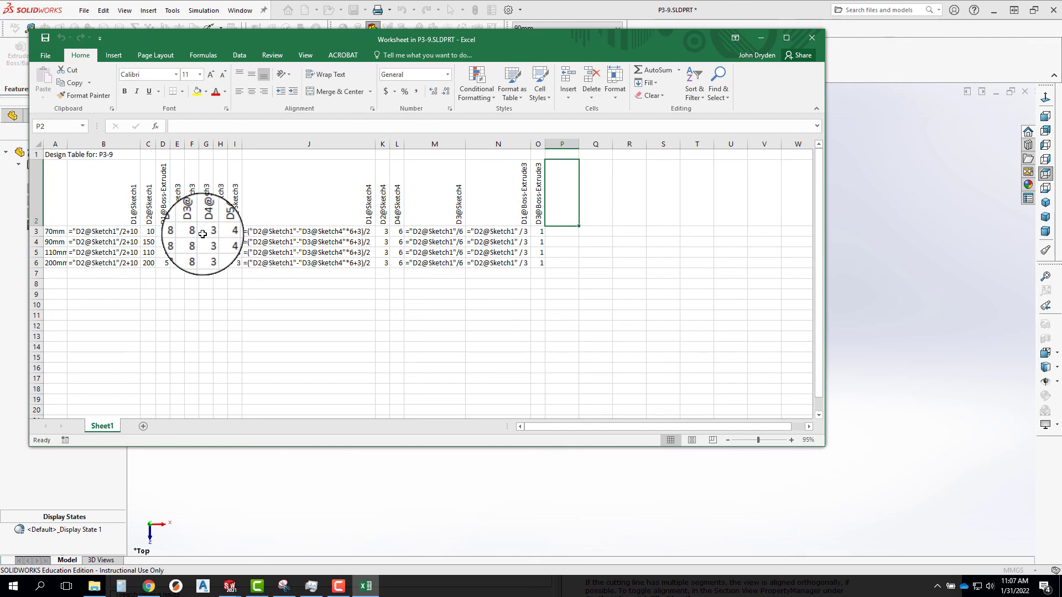
{"action": "left_click", "coordinate": [813, 38]}
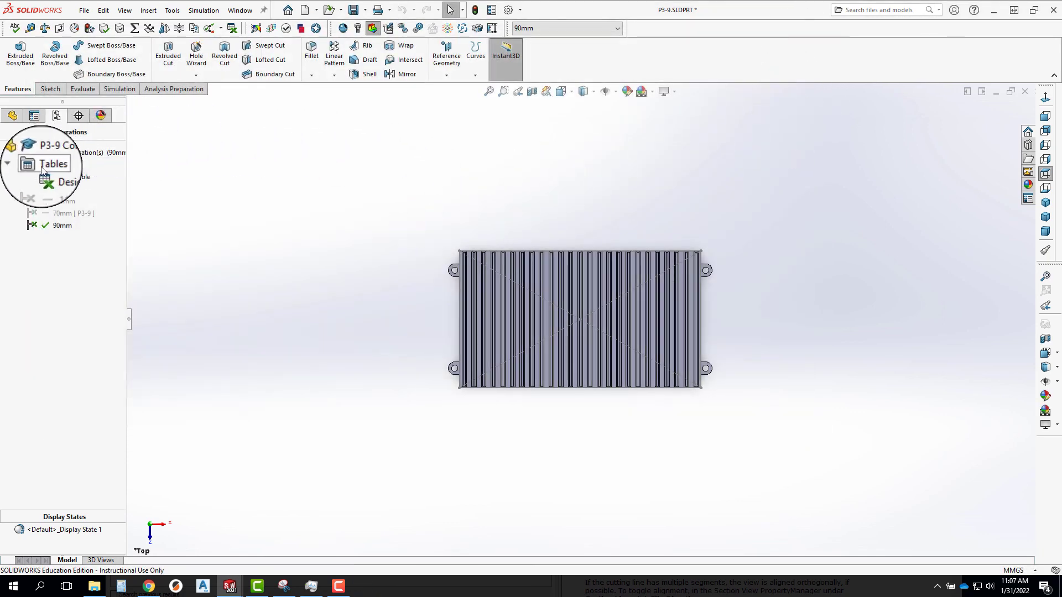
Open the equations manager and examine the evaluated equations for the 110mm, 200mm, 70mm and 90mm configurations in turn.
{"action": "left_click", "coordinate": [13, 115]}
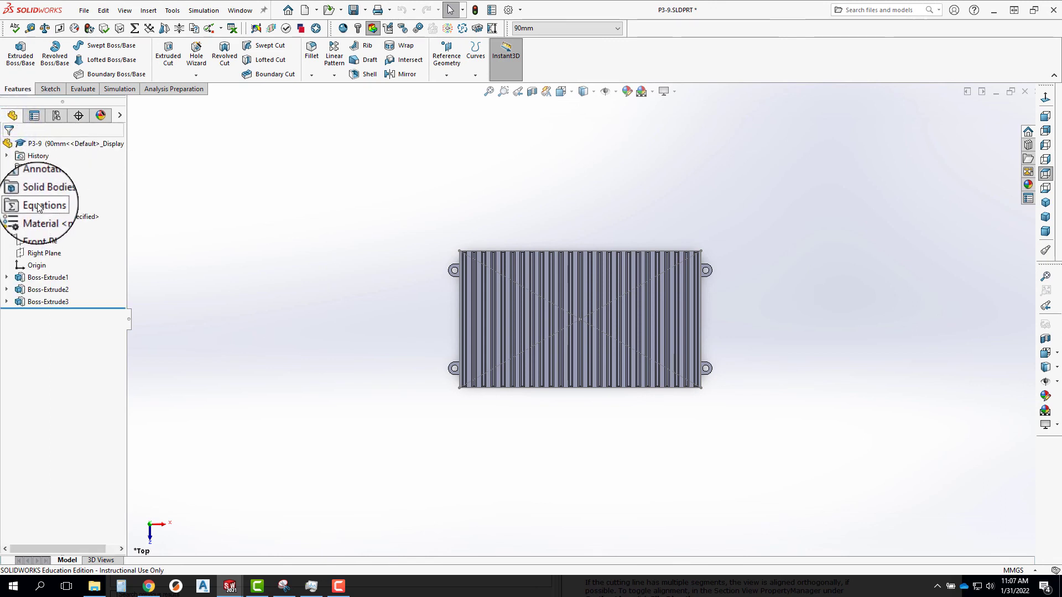
{"action": "right_click", "coordinate": [40, 208]}
{"action": "left_click", "coordinate": [71, 210]}
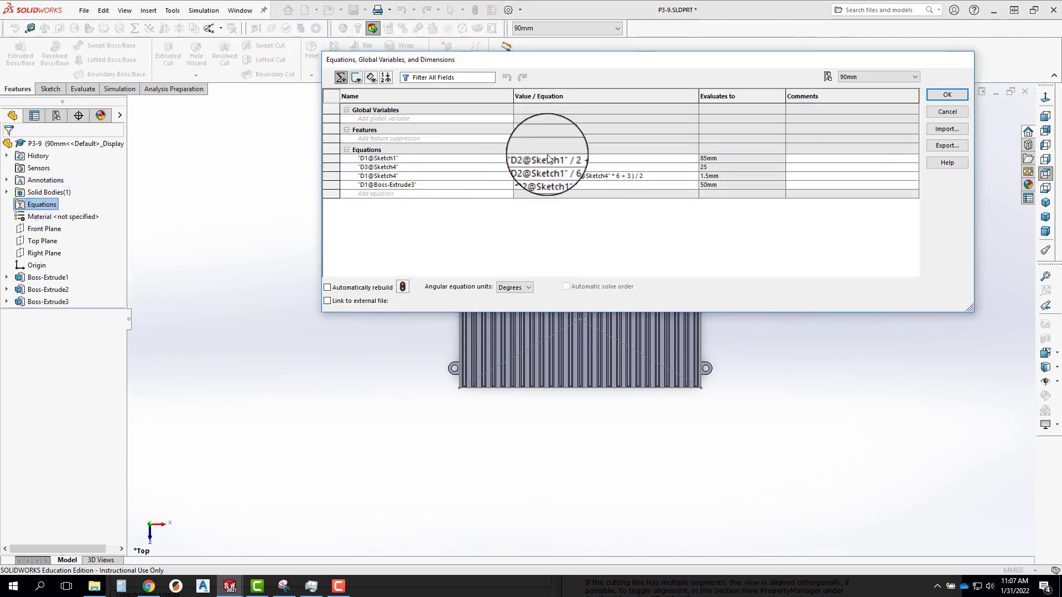
{"action": "left_click", "coordinate": [912, 75]}
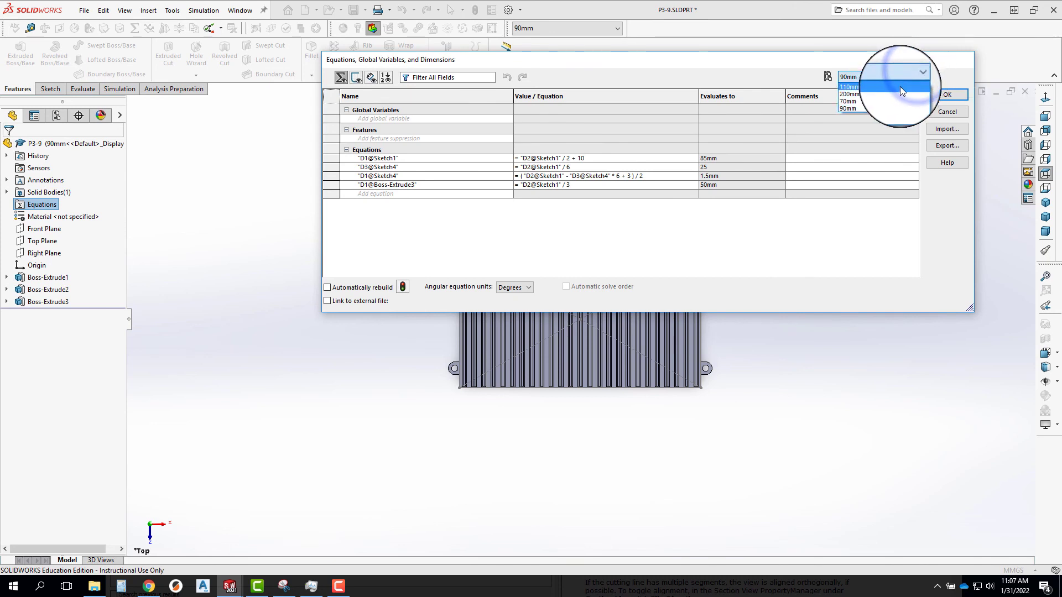
{"action": "left_click", "coordinate": [900, 87]}
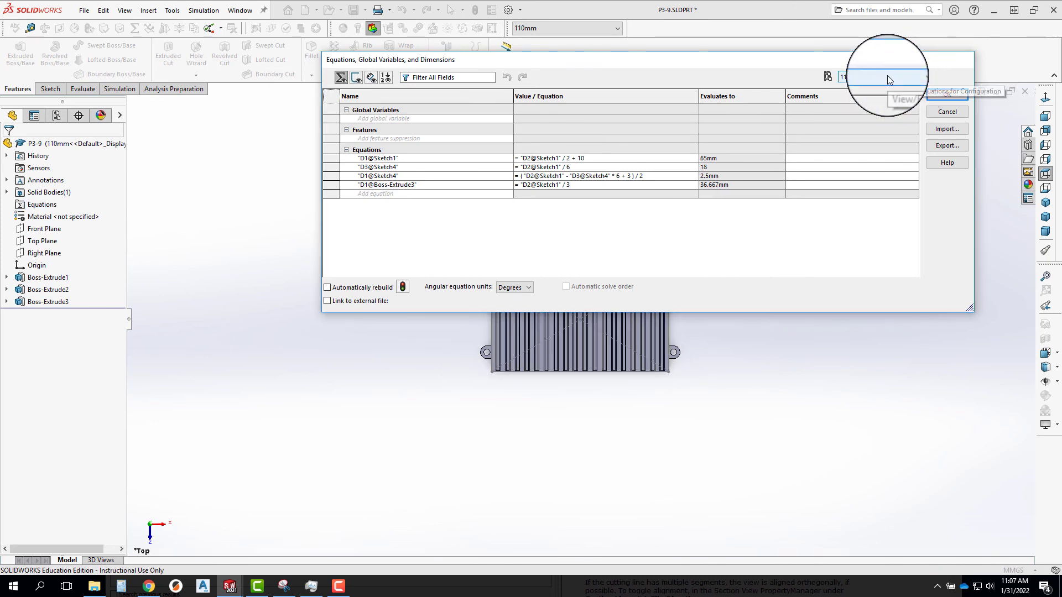
{"action": "left_click", "coordinate": [879, 94]}
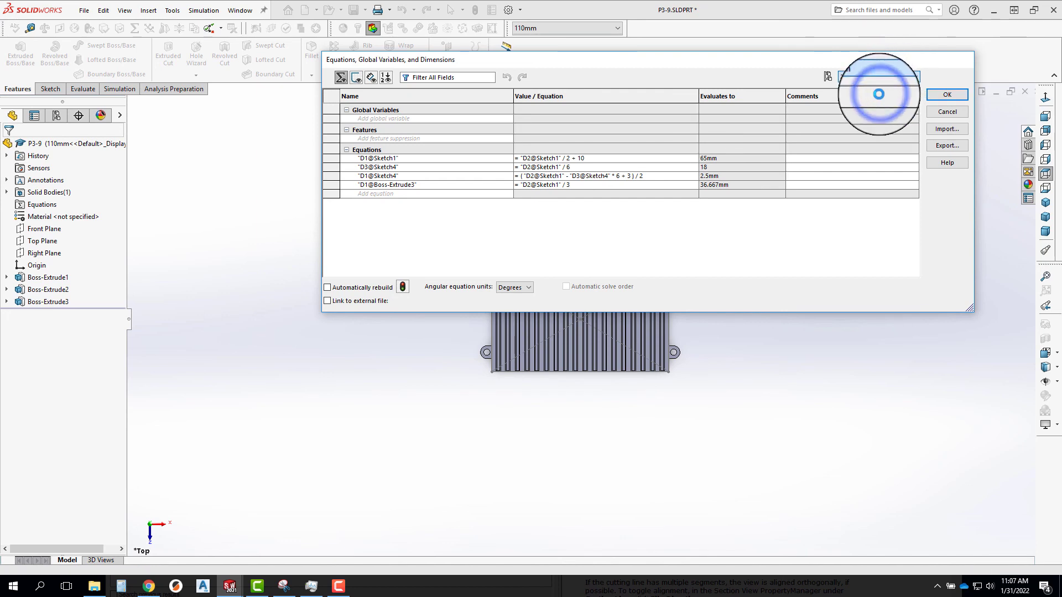
{"action": "left_click", "coordinate": [875, 80]}
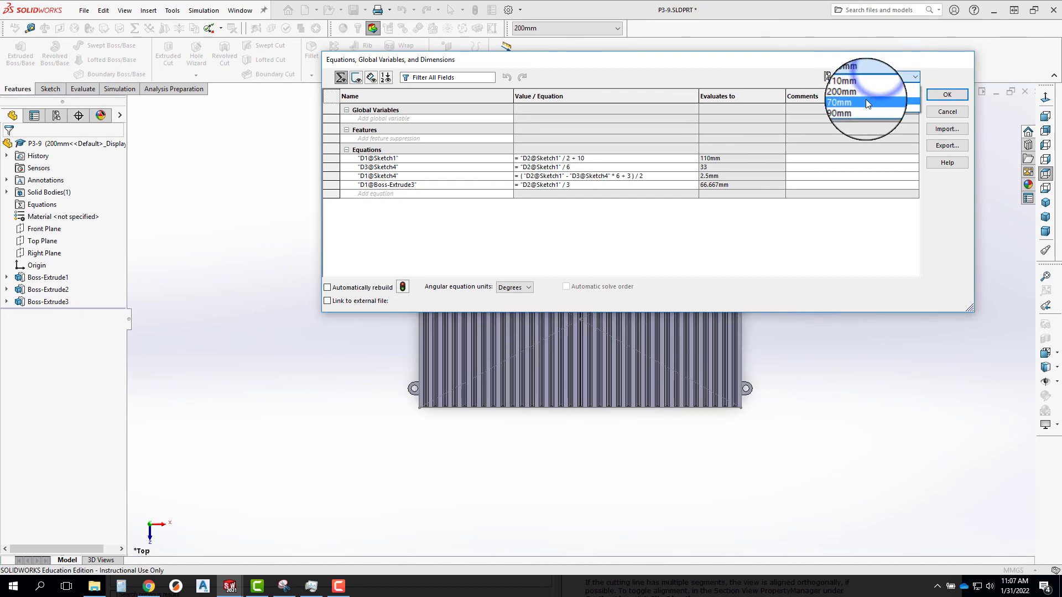
{"action": "left_click", "coordinate": [866, 101]}
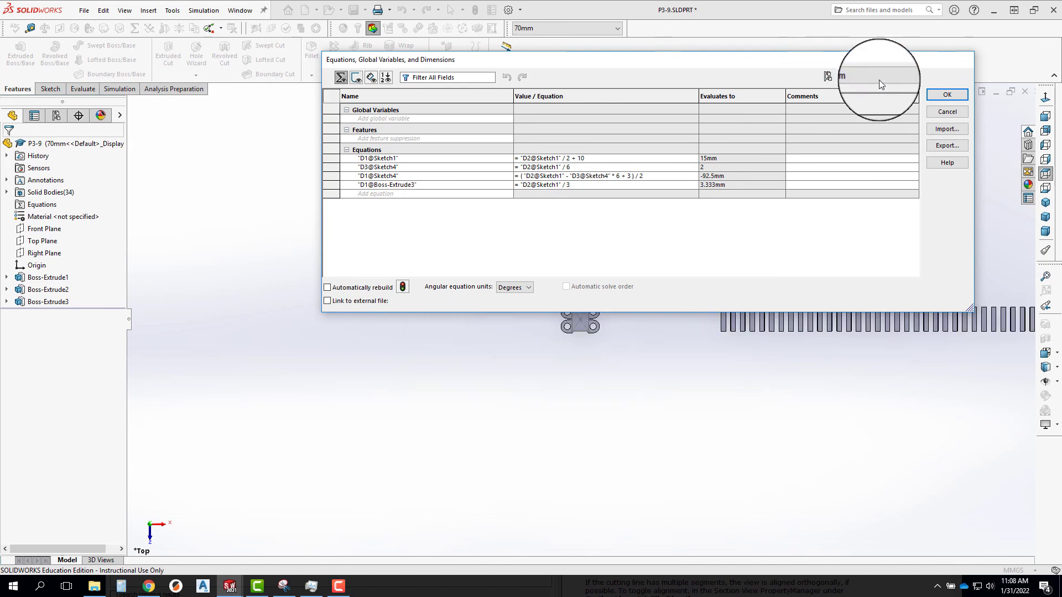
{"action": "left_click", "coordinate": [867, 79]}
{"action": "left_click", "coordinate": [865, 107]}
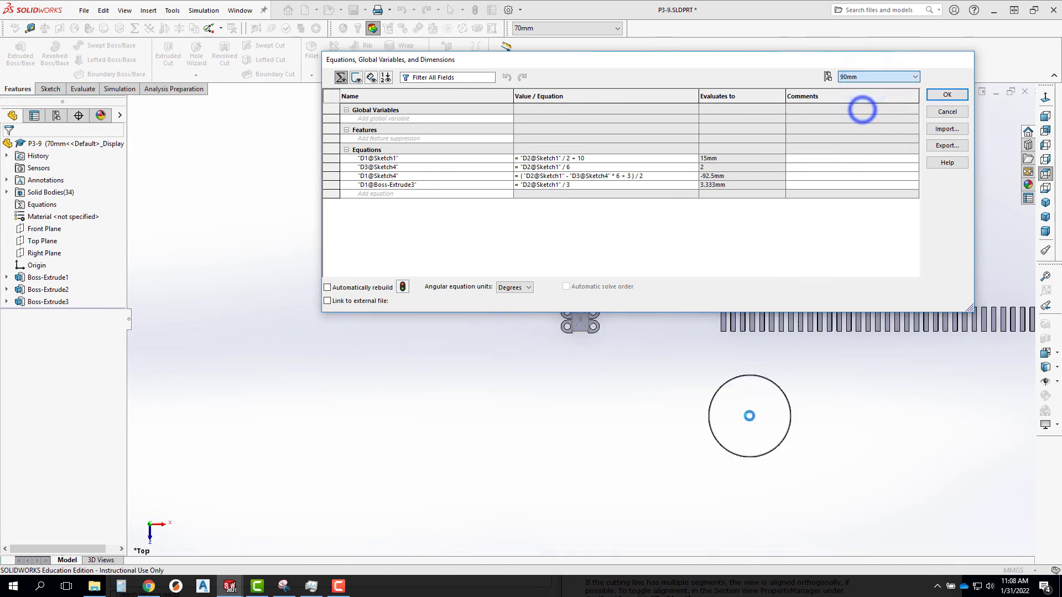